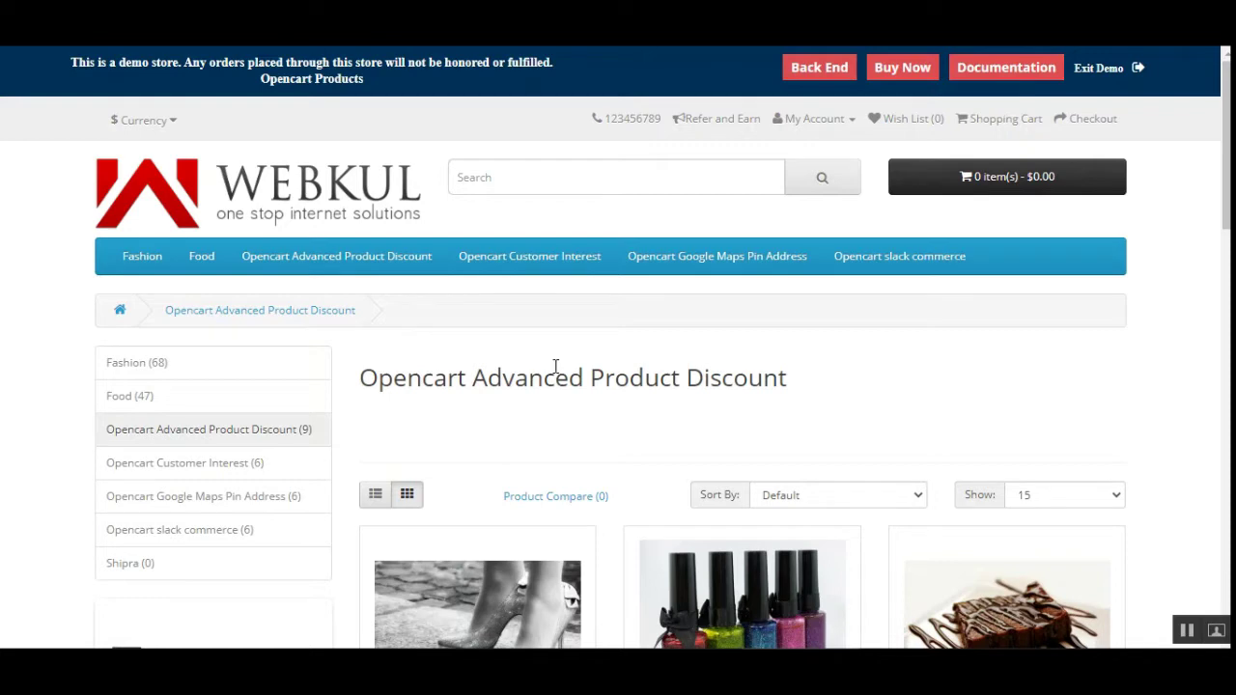
# Browse the products in the Opencart Advanced Product Discount category
pyautogui.moveTo(376, 381); pyautogui.dragTo(734, 381)
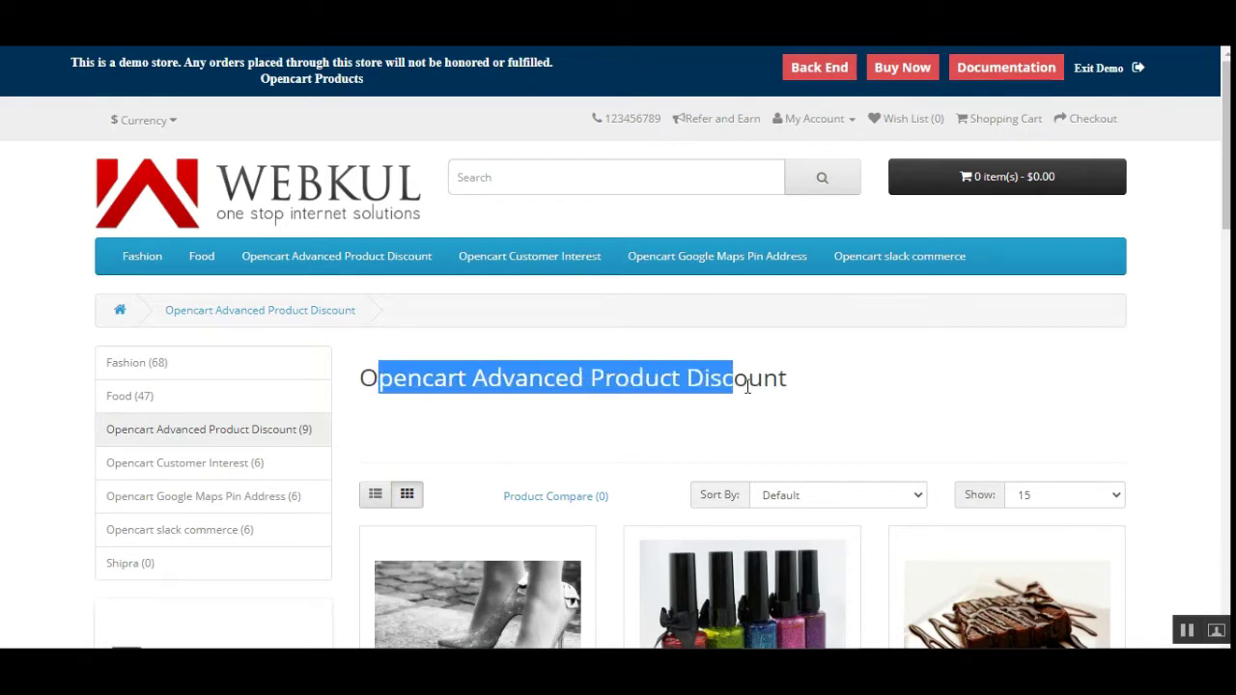
pyautogui.click(748, 386)
pyautogui.scroll(-1, 1226, 193)
pyautogui.scroll(1, 1001, 334)
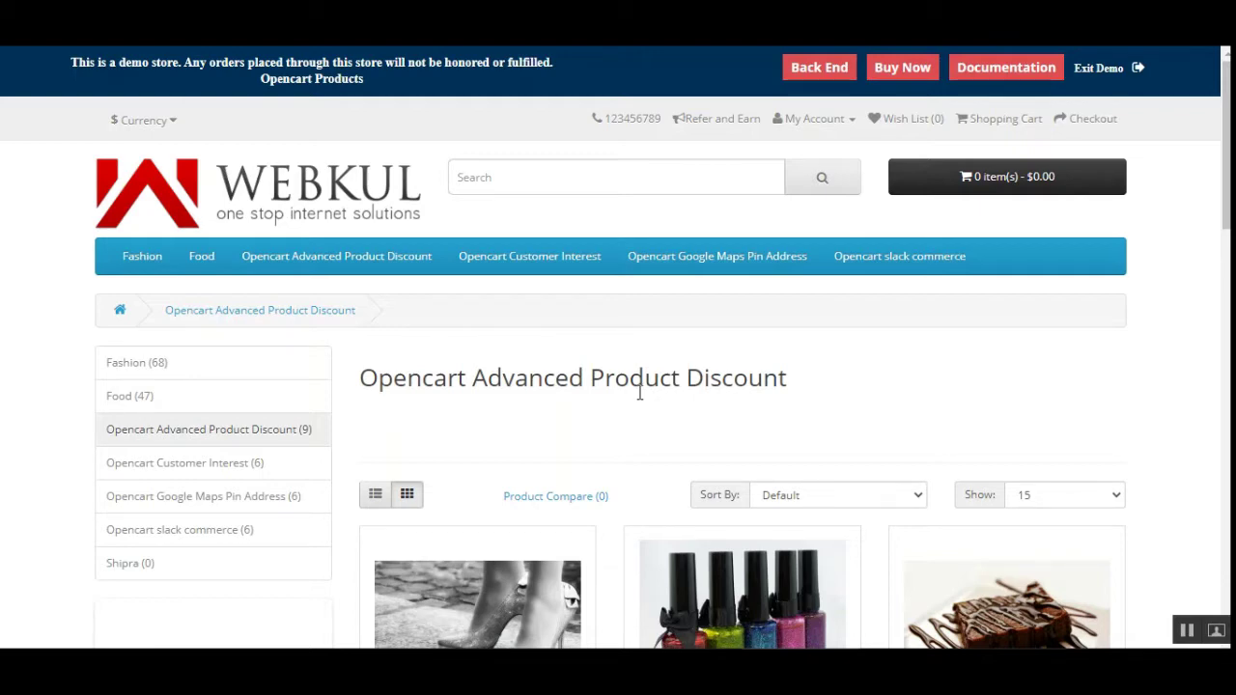
pyautogui.scroll(-3, 635, 400)
pyautogui.scroll(3, 618, 468)
pyautogui.scroll(-2, 486, 447)
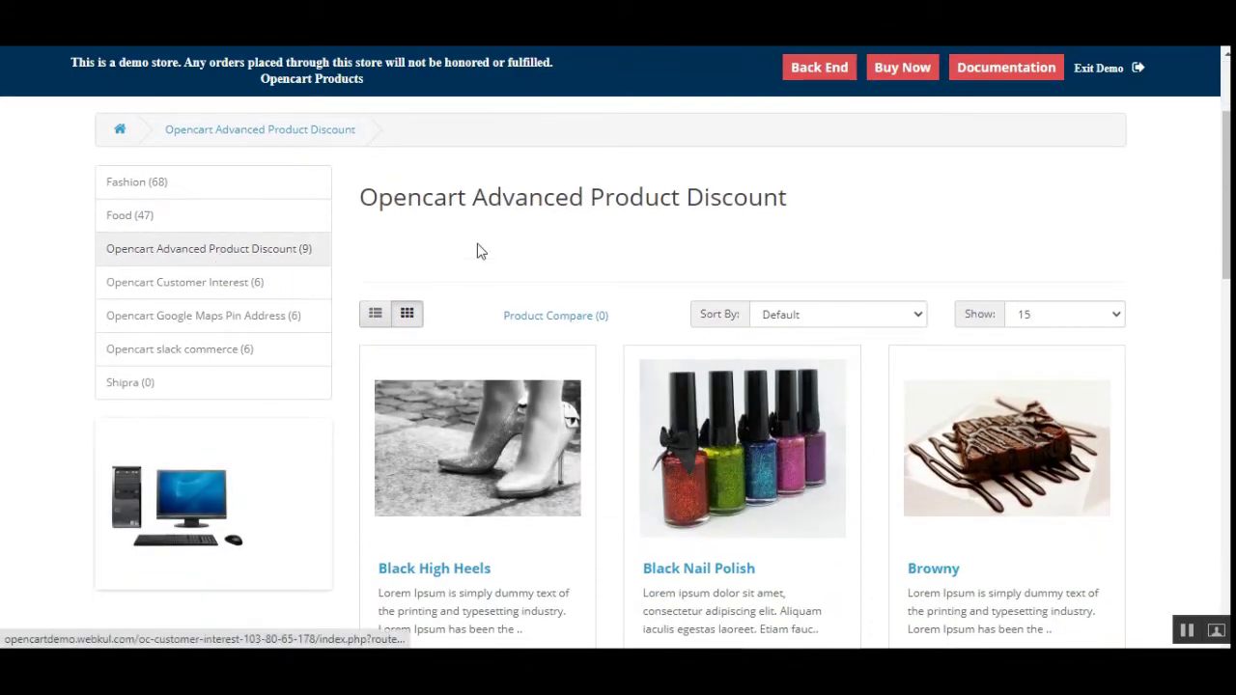
pyautogui.scroll(-5, 479, 251)
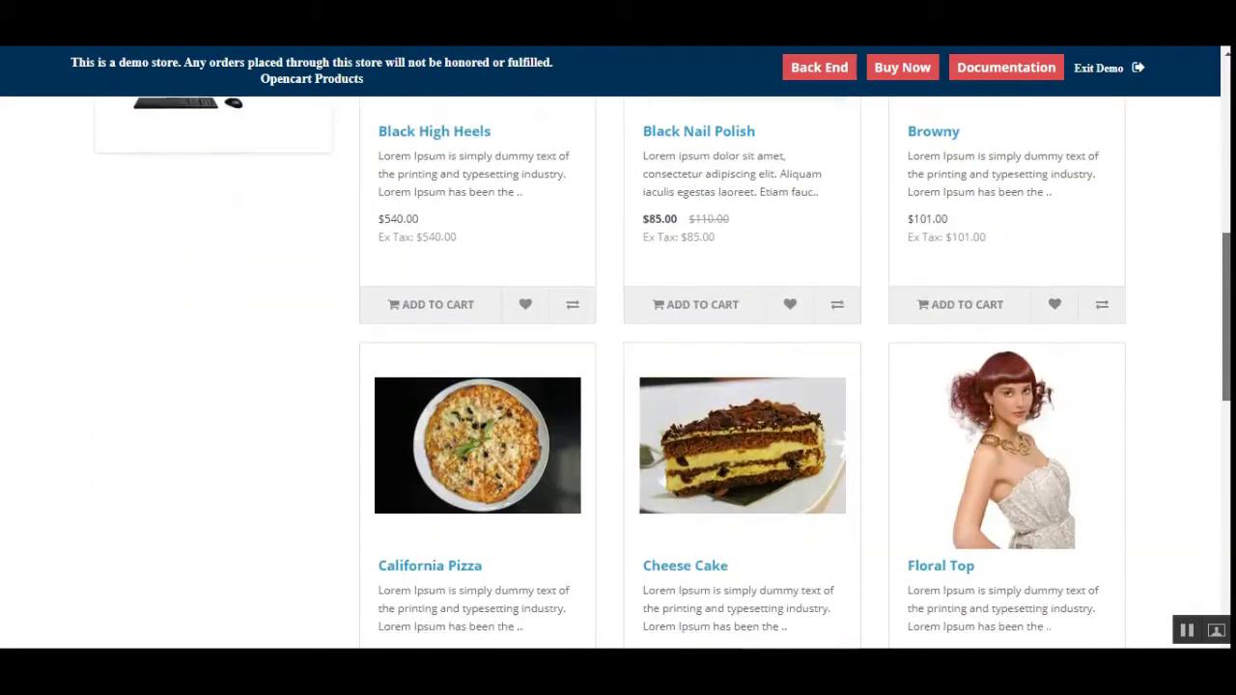
pyautogui.scroll(5, 486, 437)
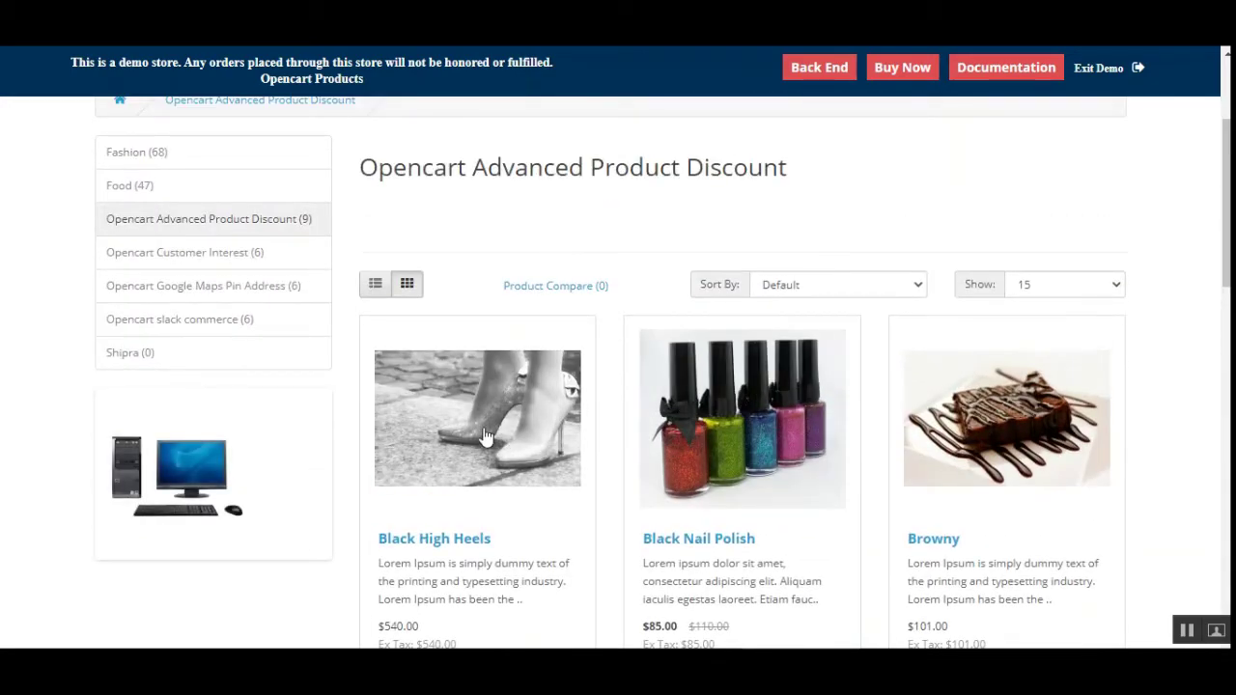
pyautogui.scroll(-3, 463, 449)
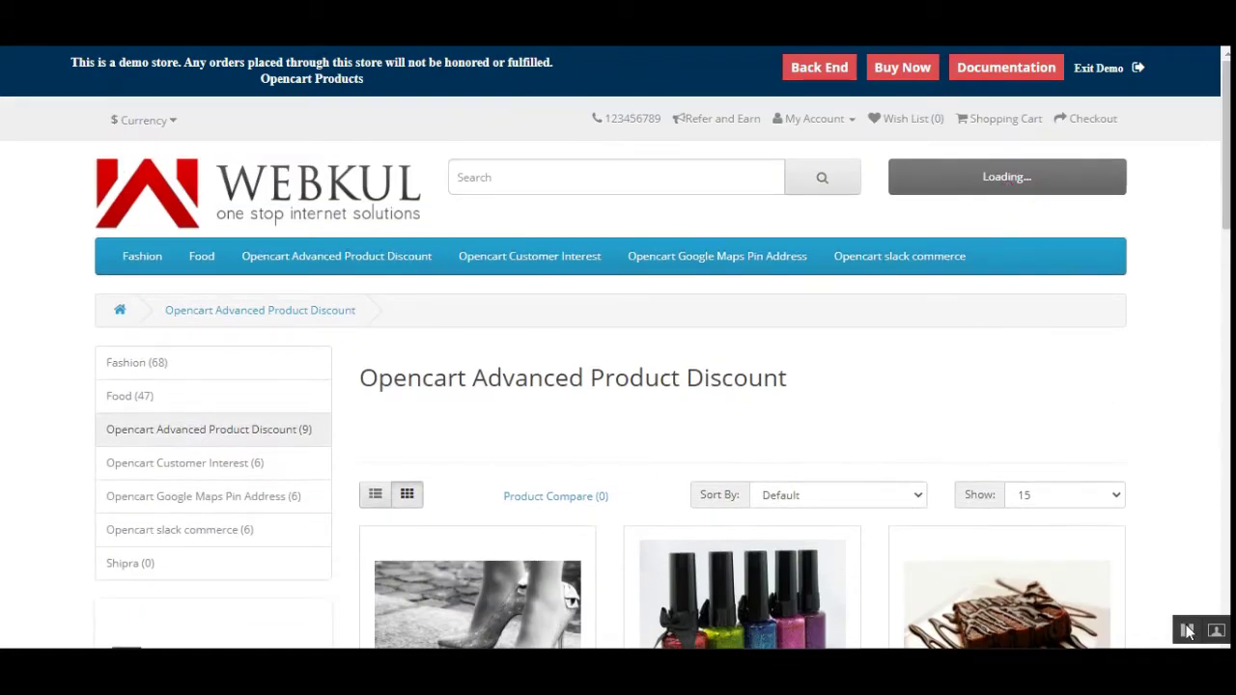
# Examine the Webkul Advanced Product Discount line in the cart summary for the Black High Heels
pyautogui.click(1023, 188)
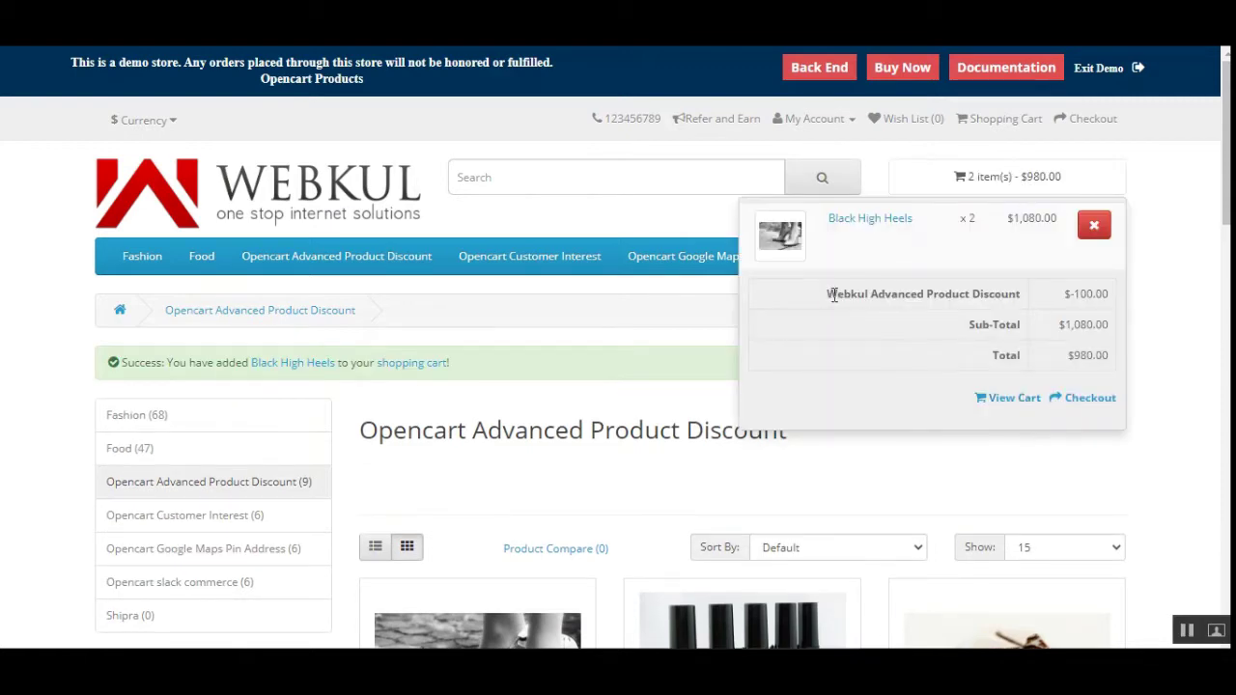
pyautogui.moveTo(832, 295); pyautogui.dragTo(1023, 303)
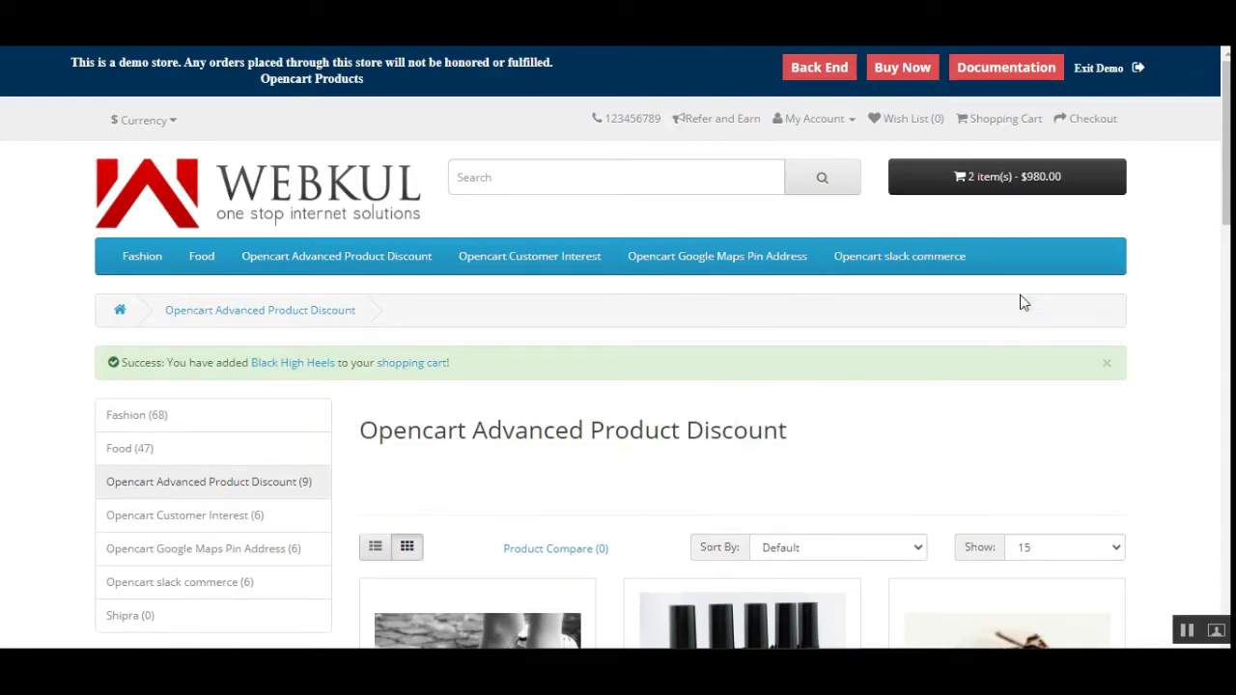
pyautogui.click(1012, 191)
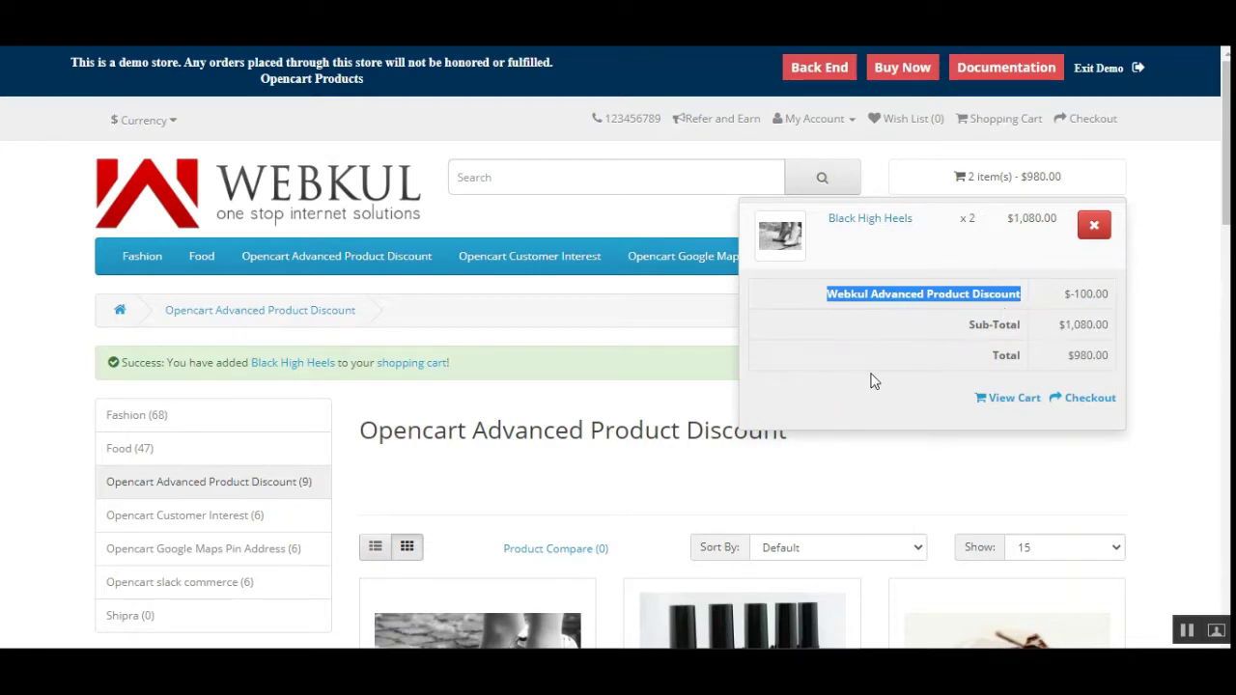
pyautogui.click(840, 402)
pyautogui.click(1009, 188)
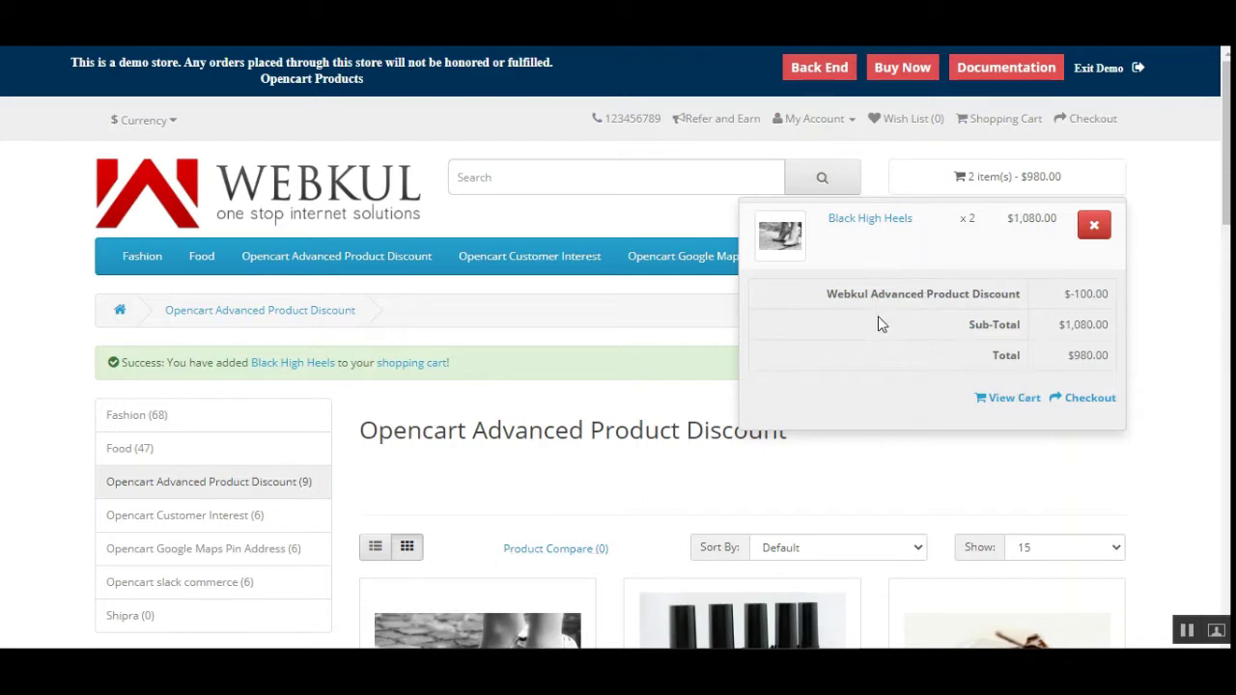
pyautogui.moveTo(836, 295); pyautogui.dragTo(1021, 298)
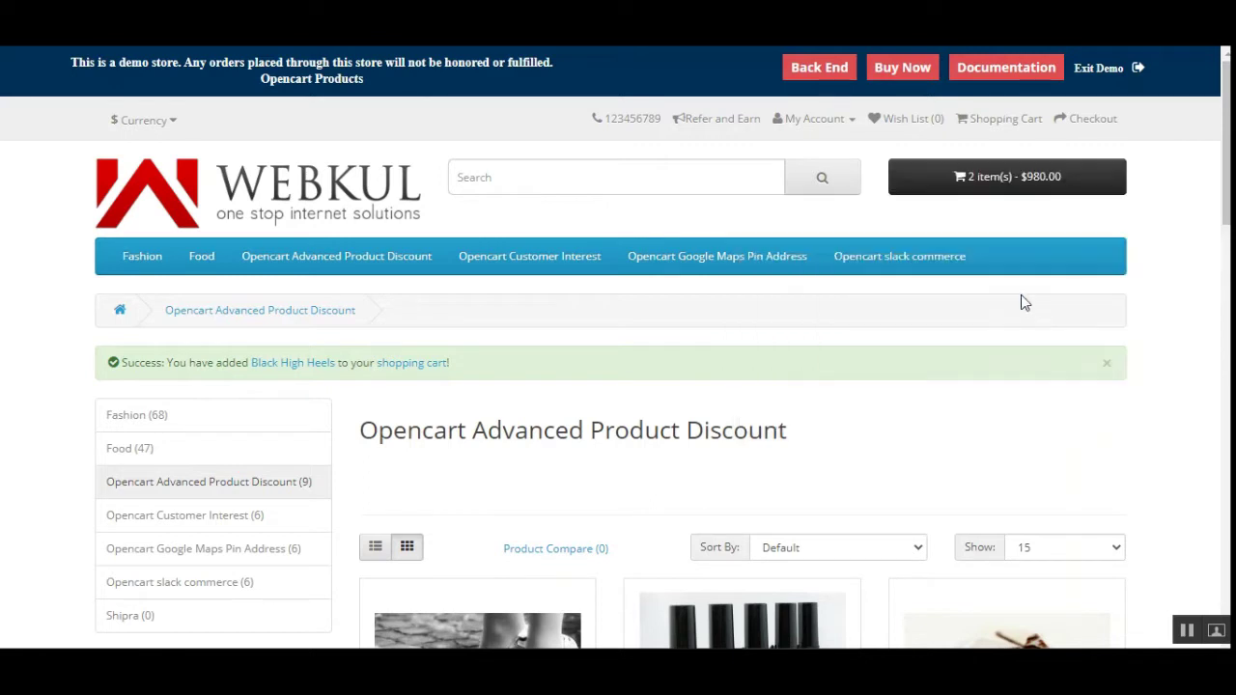
pyautogui.click(1025, 183)
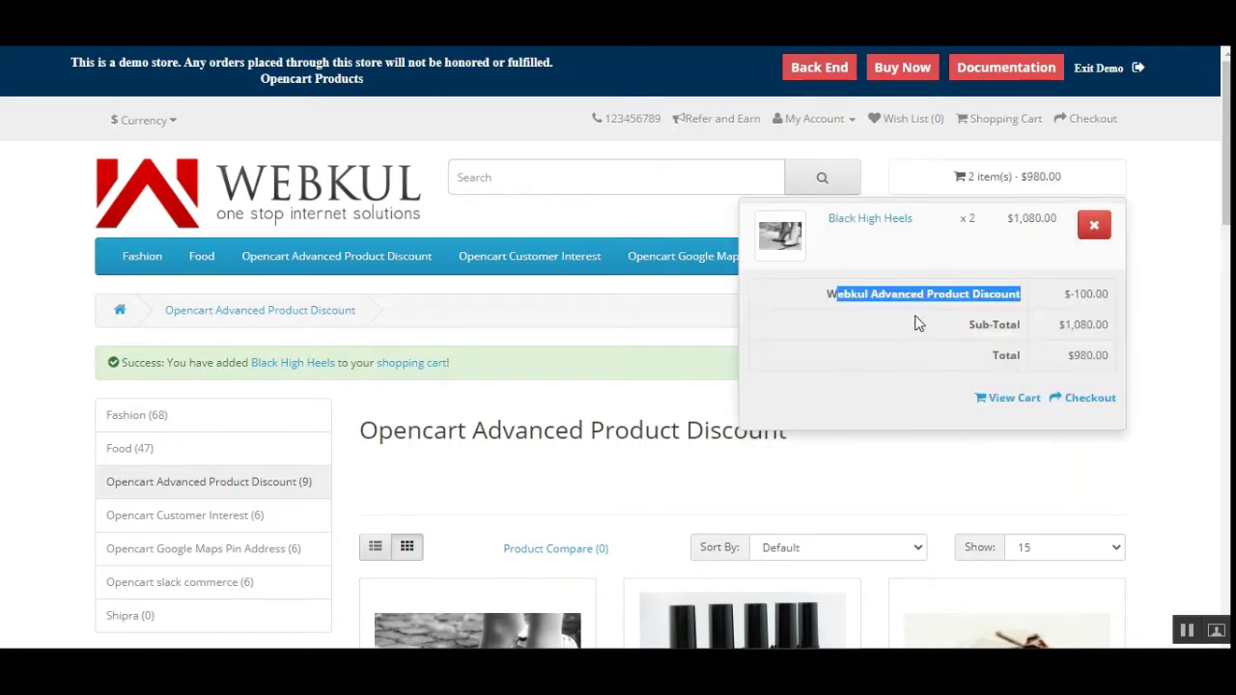
pyautogui.click(821, 328)
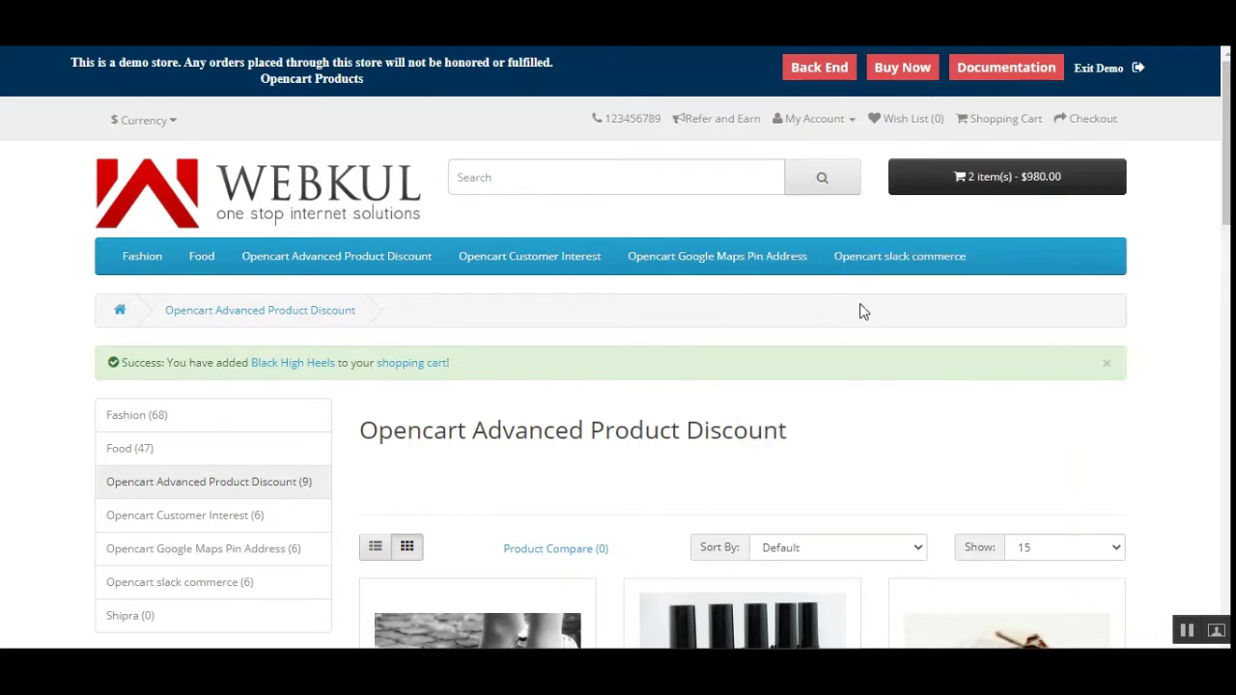
pyautogui.click(1014, 183)
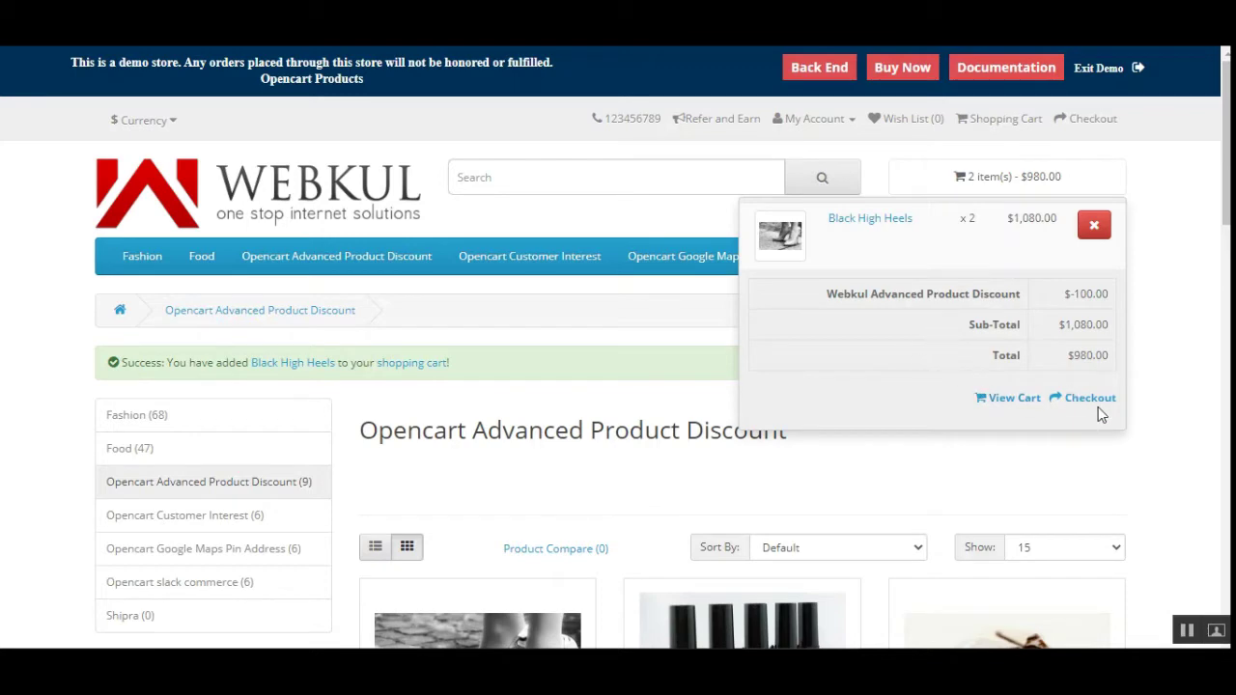
pyautogui.click(650, 487)
# View the Black High Heels product page and return to the Opencart Advanced Product Discount category
pyautogui.scroll(-2, 649, 487)
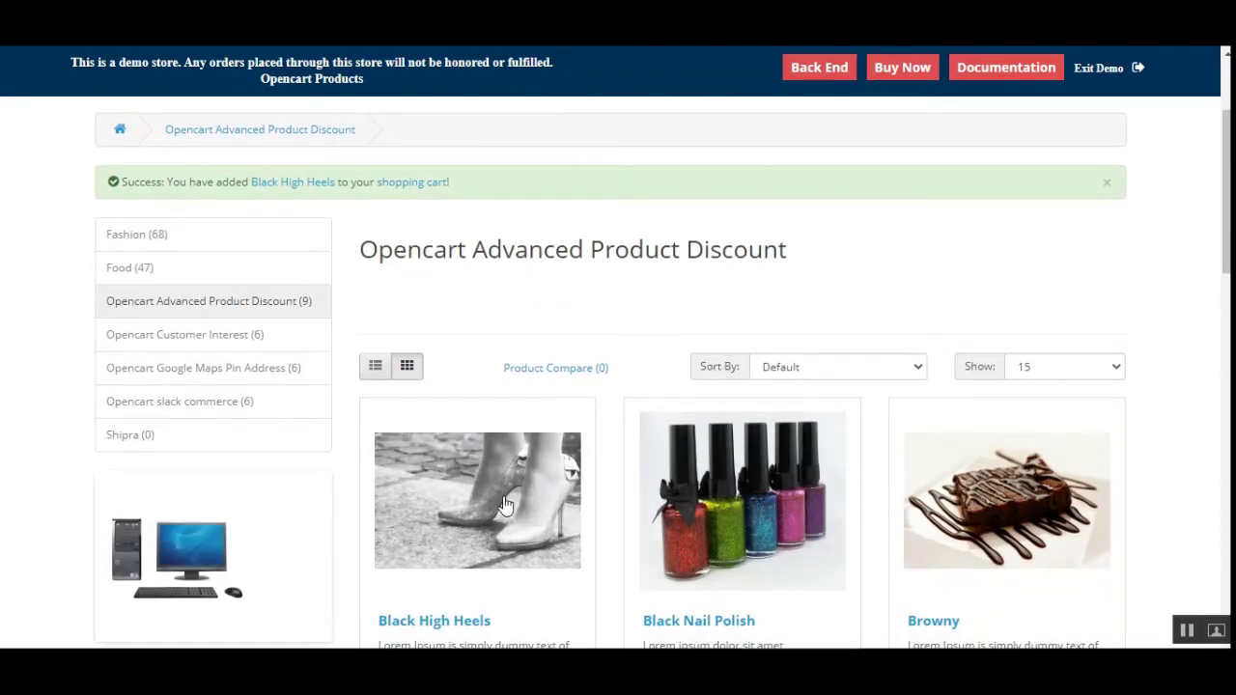
pyautogui.scroll(-3, 513, 497)
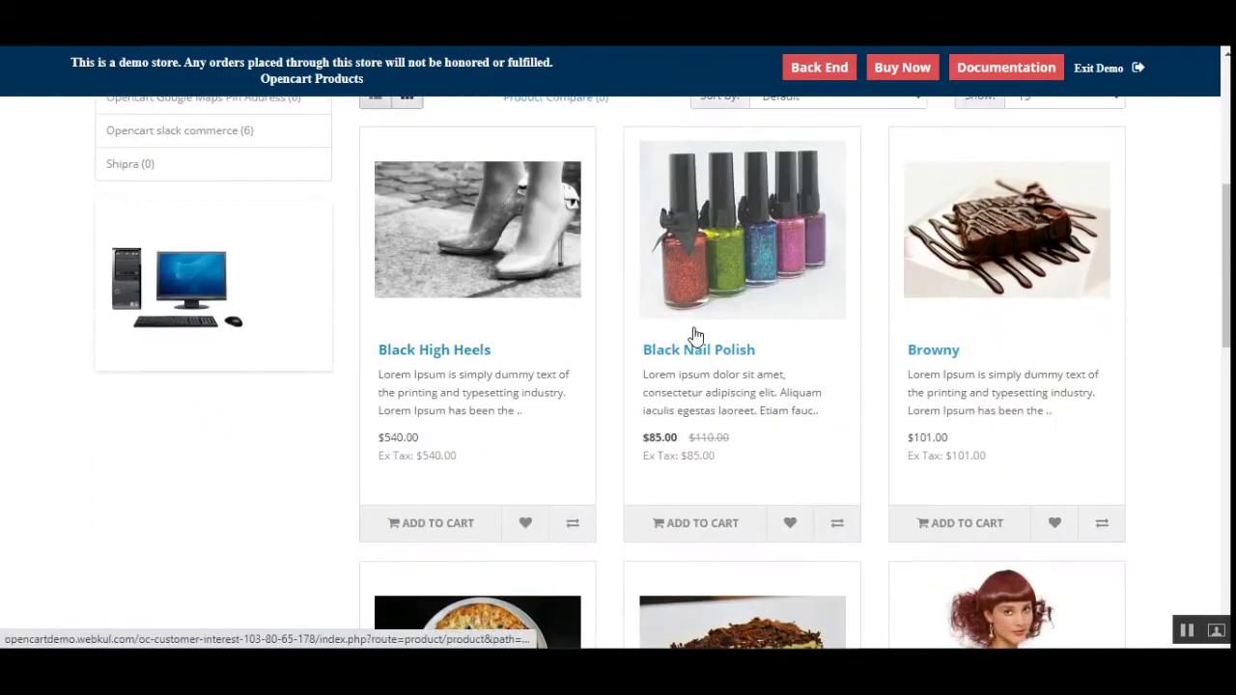
pyautogui.click(739, 306)
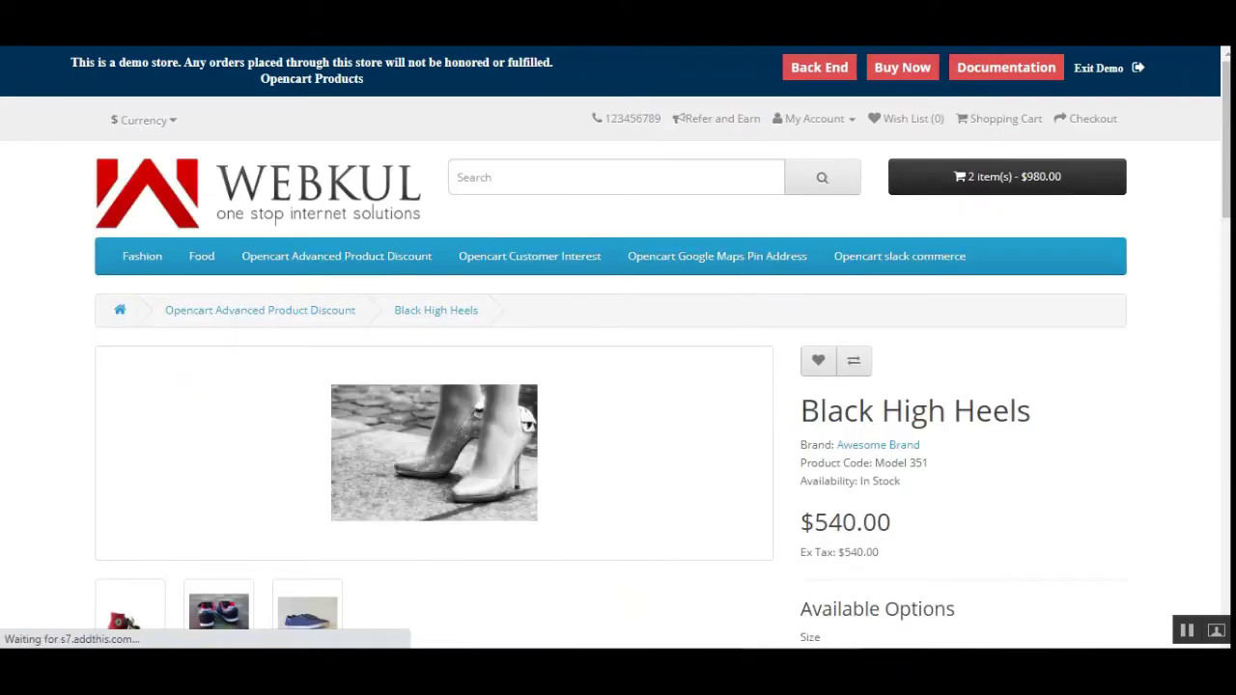
pyautogui.scroll(-2, 861, 411)
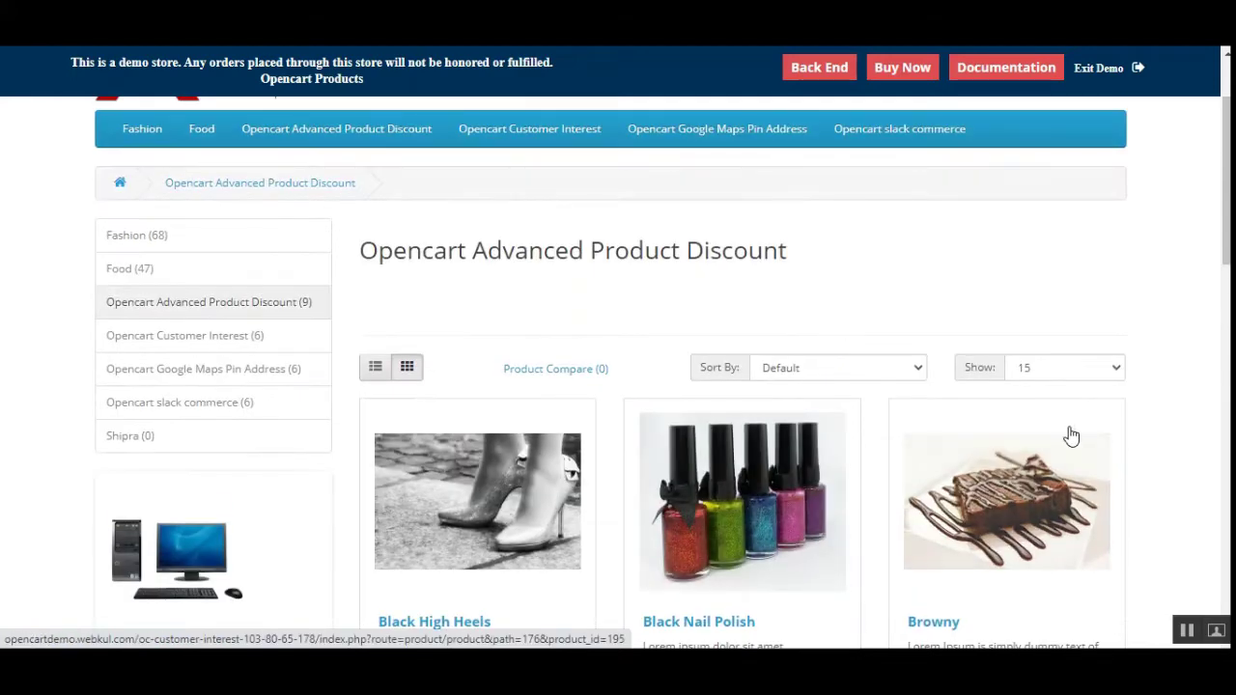
# Add one Black Nail Polish to the cart from its product page
pyautogui.click(848, 447)
pyautogui.scroll(-4, 1219, 234)
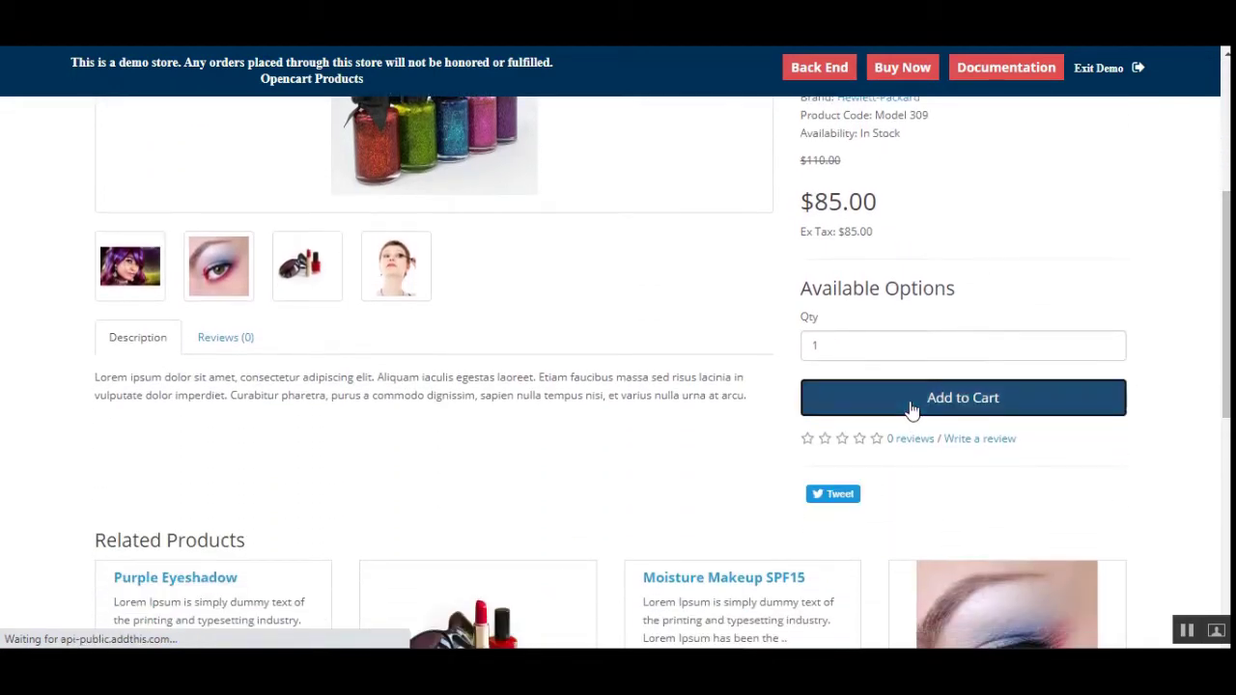
pyautogui.click(910, 408)
# Review the Webkul Advanced Product Discount for both cart products and remove the Black High Heels from the cart
pyautogui.scroll(1, 1226, 298)
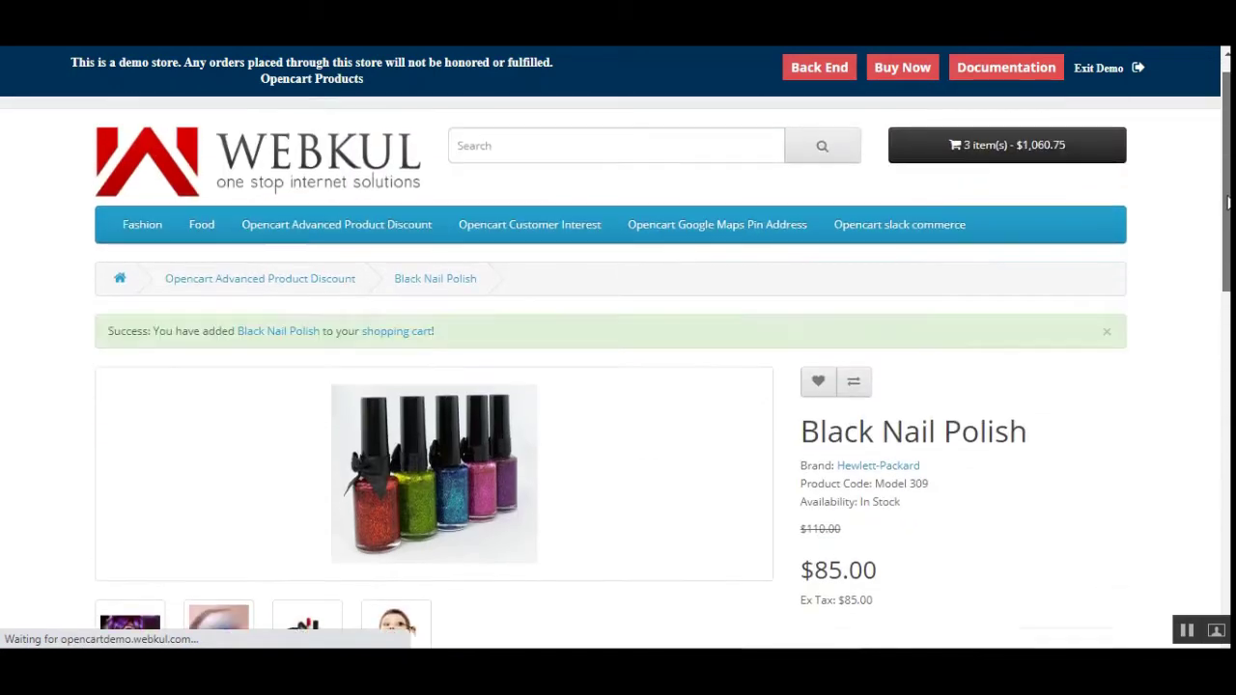
pyautogui.click(999, 179)
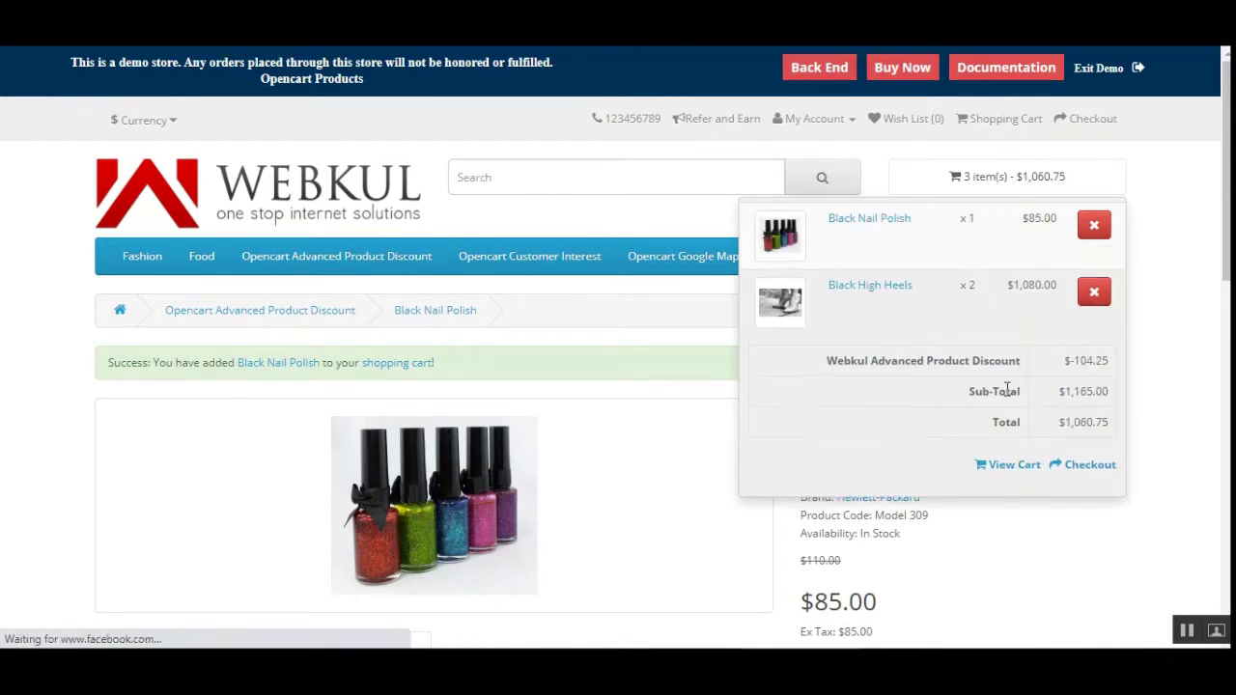
pyautogui.moveTo(850, 367); pyautogui.dragTo(996, 363)
pyautogui.click(1017, 190)
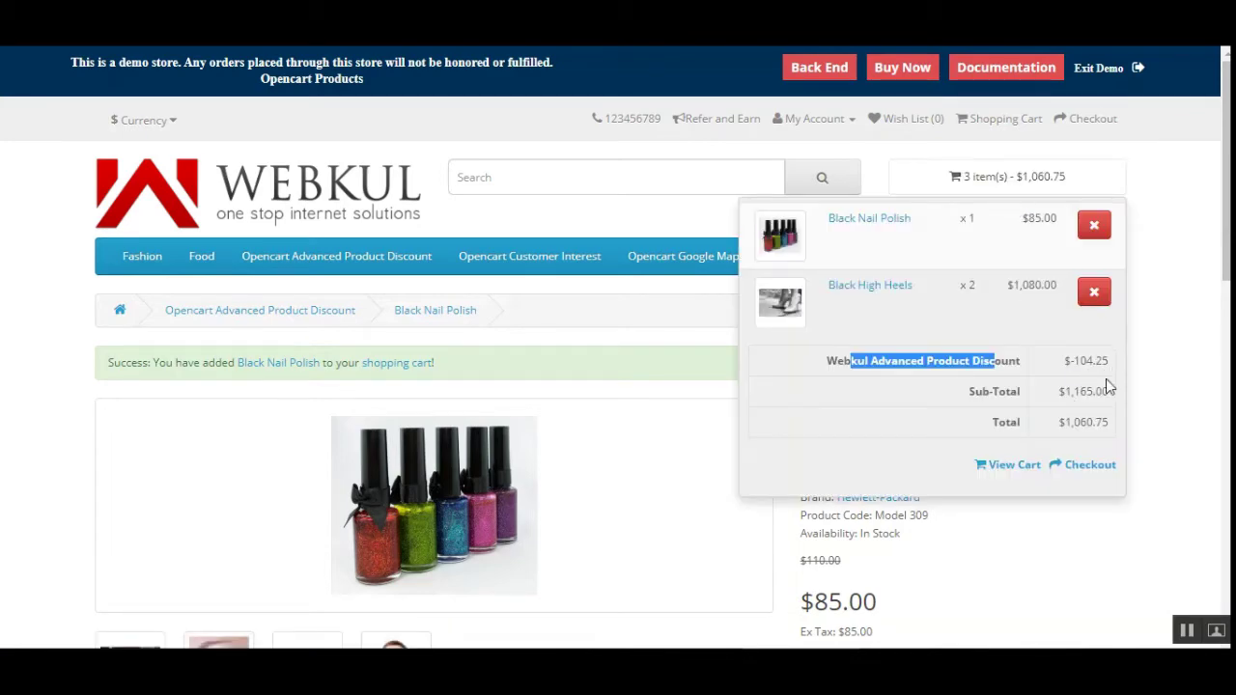
pyautogui.click(1094, 290)
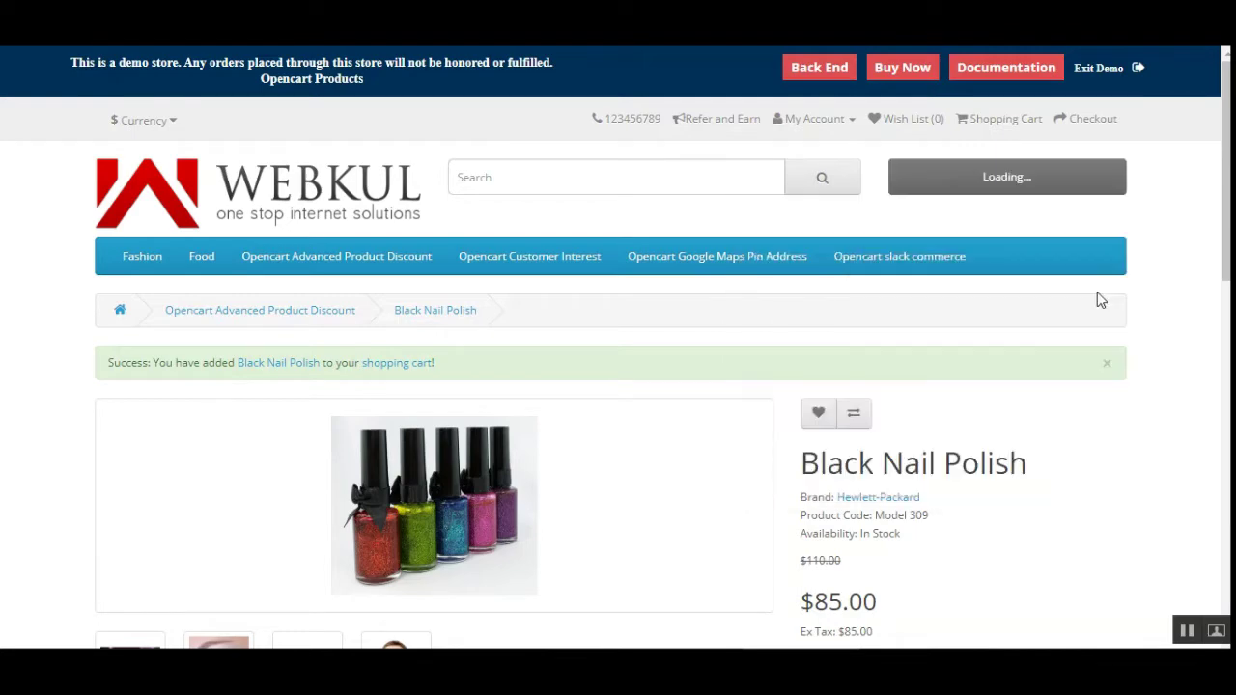
# Check the Webkul Advanced Product Discount line in the cart summary for the Black Nail Polish alone
pyautogui.click(1020, 186)
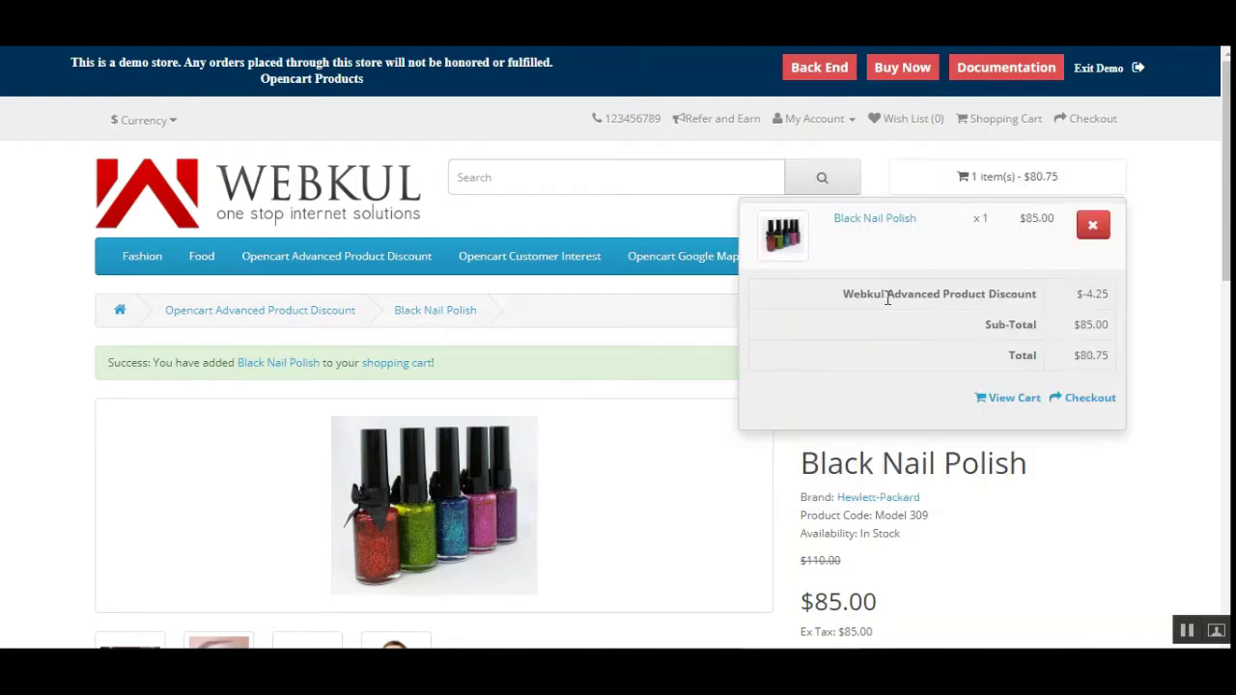
pyautogui.moveTo(894, 292); pyautogui.dragTo(1038, 294)
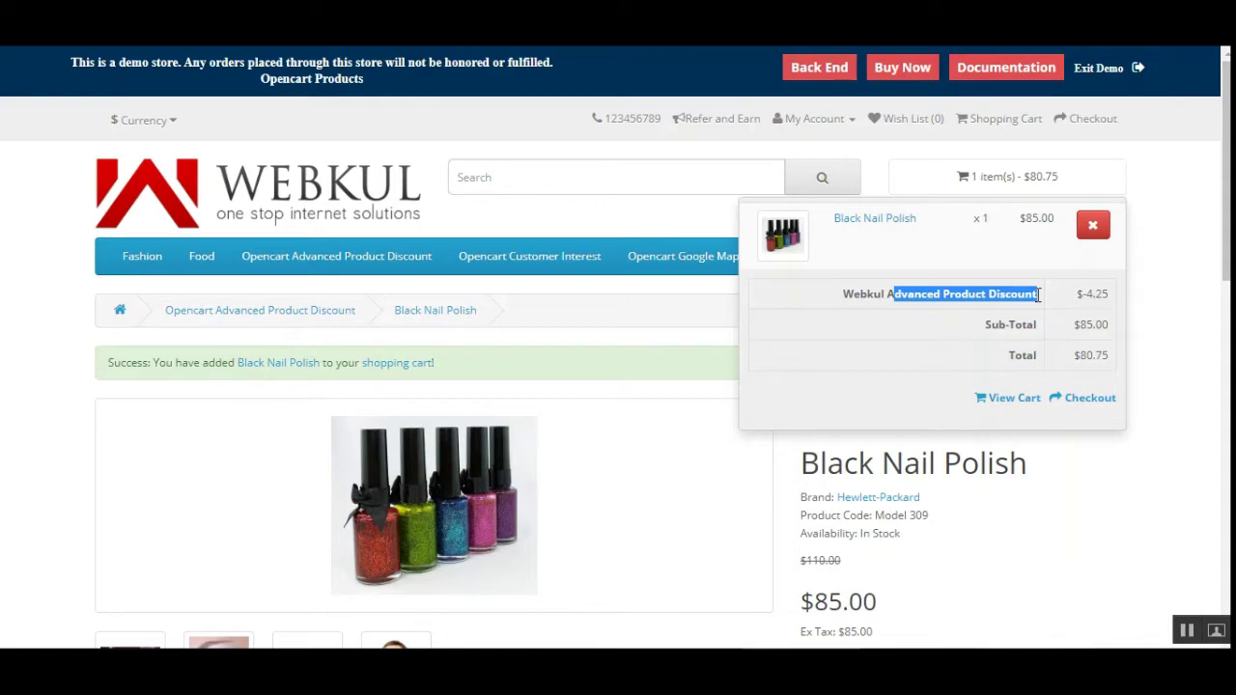
pyautogui.moveTo(1039, 295); pyautogui.dragTo(1040, 299)
# Proceed from the cart summary to checkout and log in as a returning customer with the prefilled credentials
pyautogui.click(1026, 184)
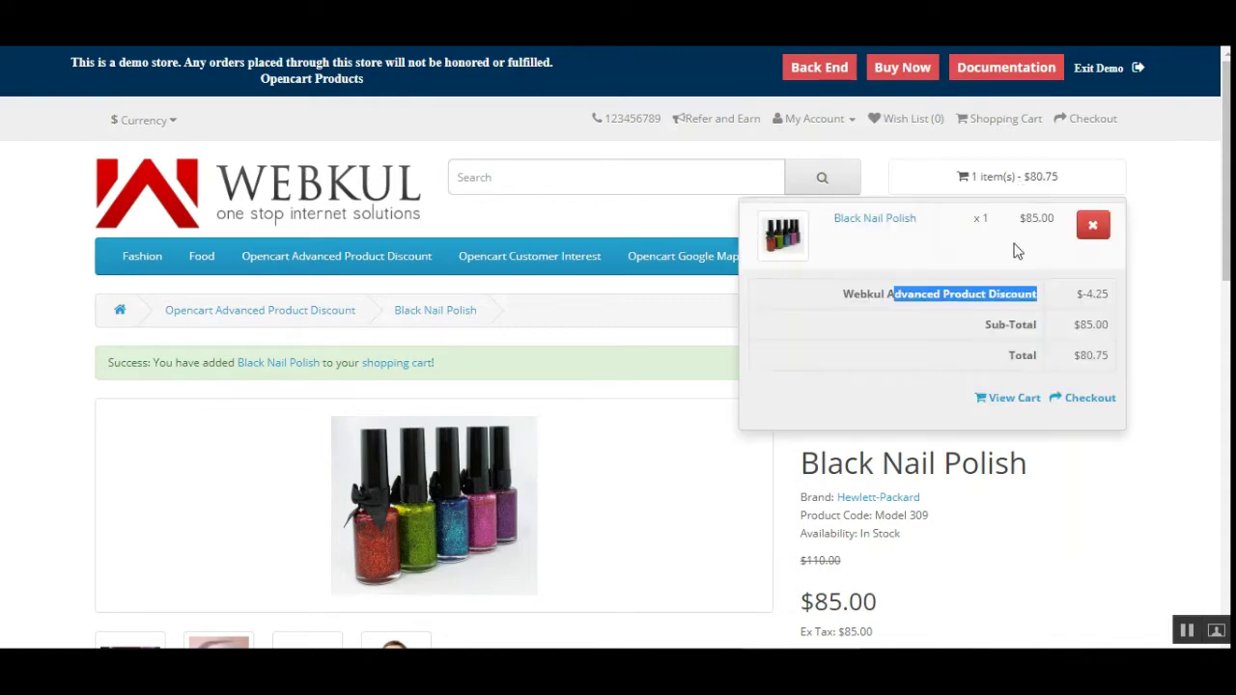
pyautogui.click(1089, 403)
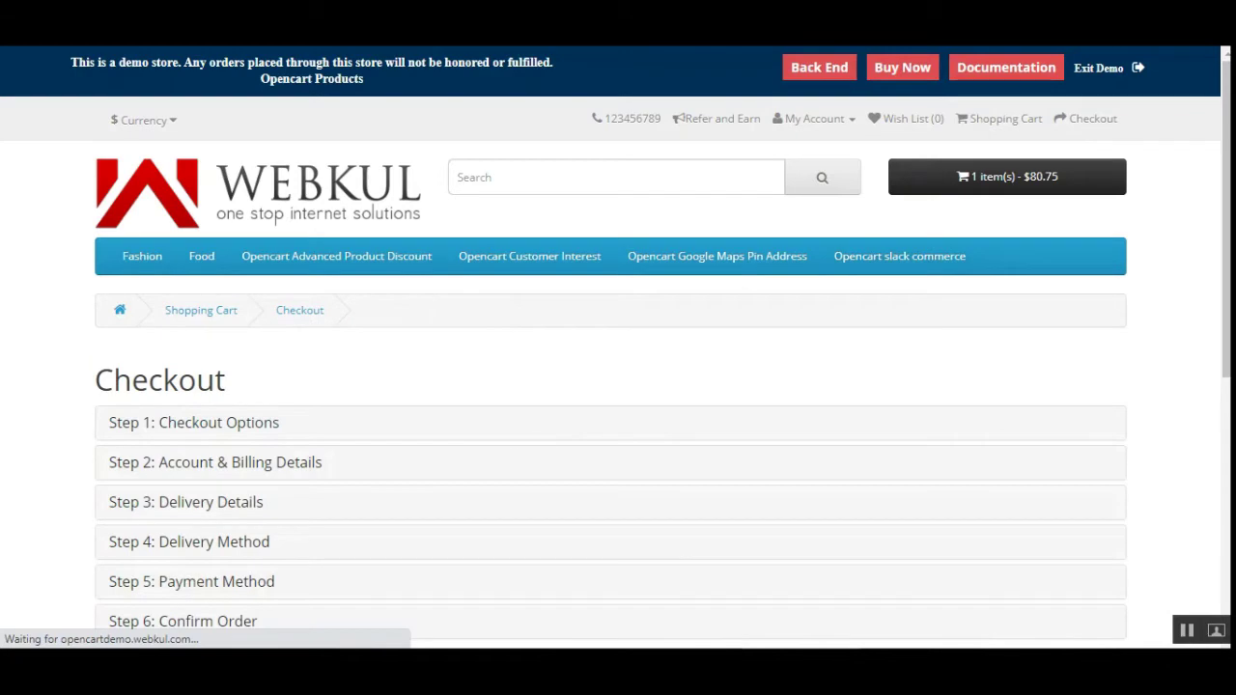
pyautogui.moveTo(1224, 183); pyautogui.dragTo(1222, 317)
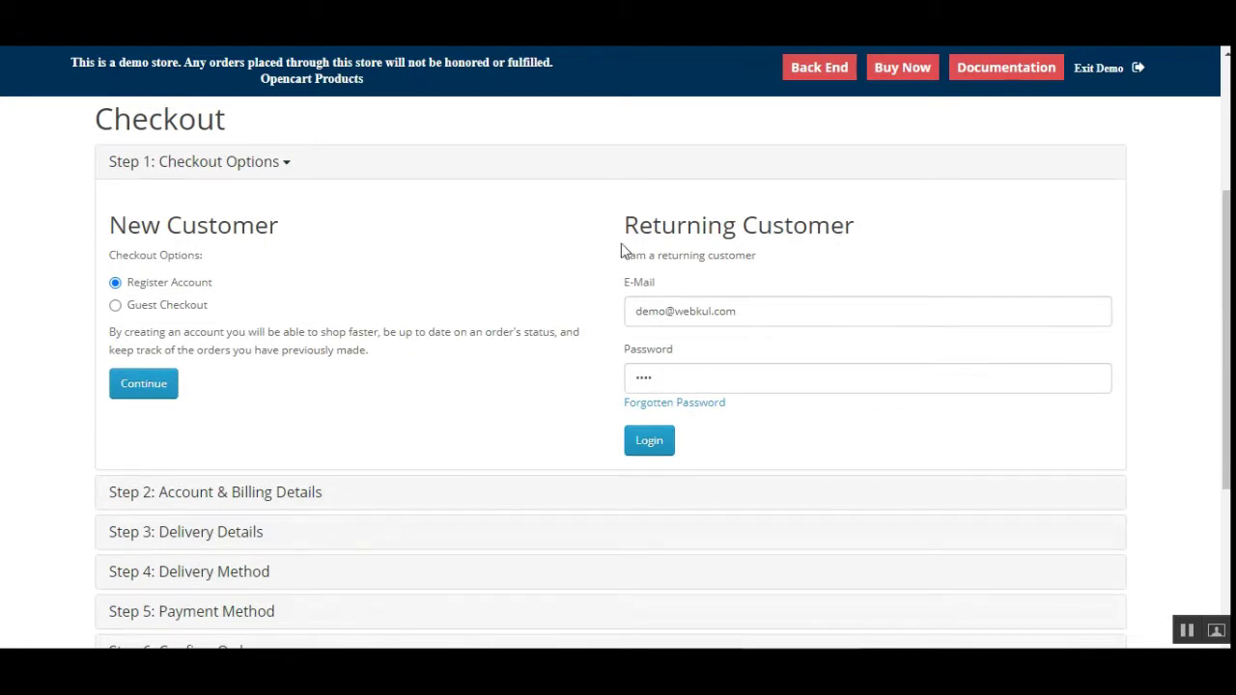
pyautogui.click(649, 440)
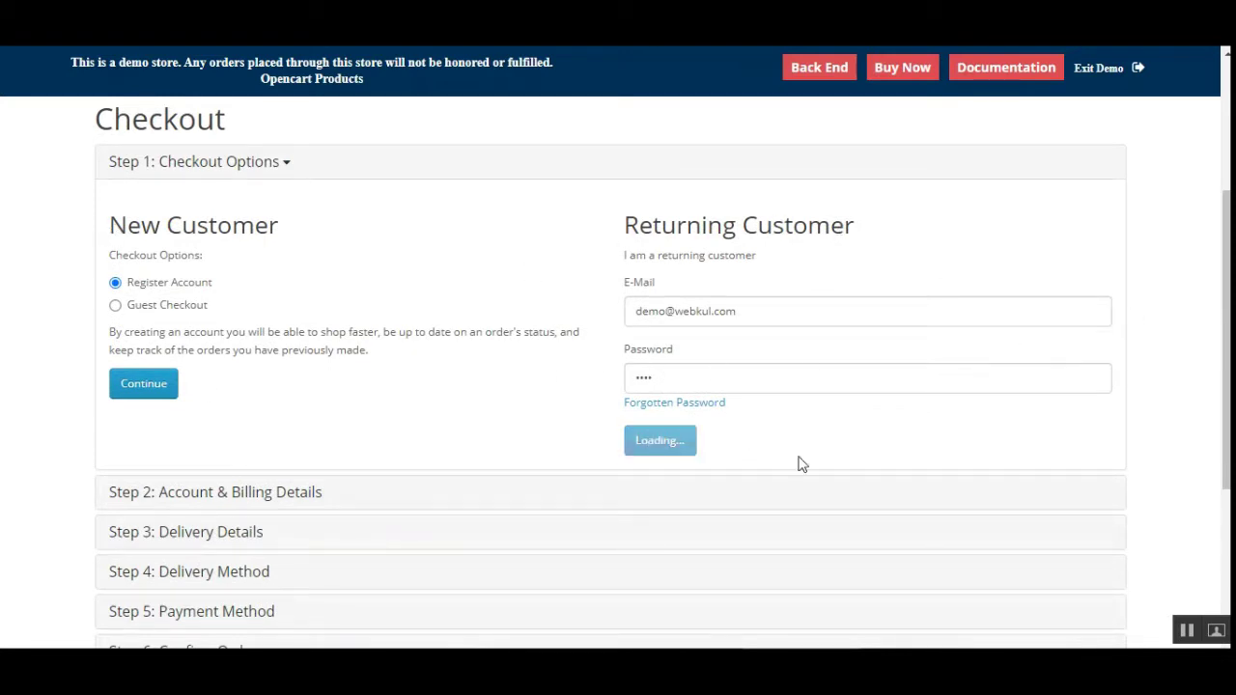
# Continue through the billing and delivery details using the existing address for both
pyautogui.scroll(3, 1025, 205)
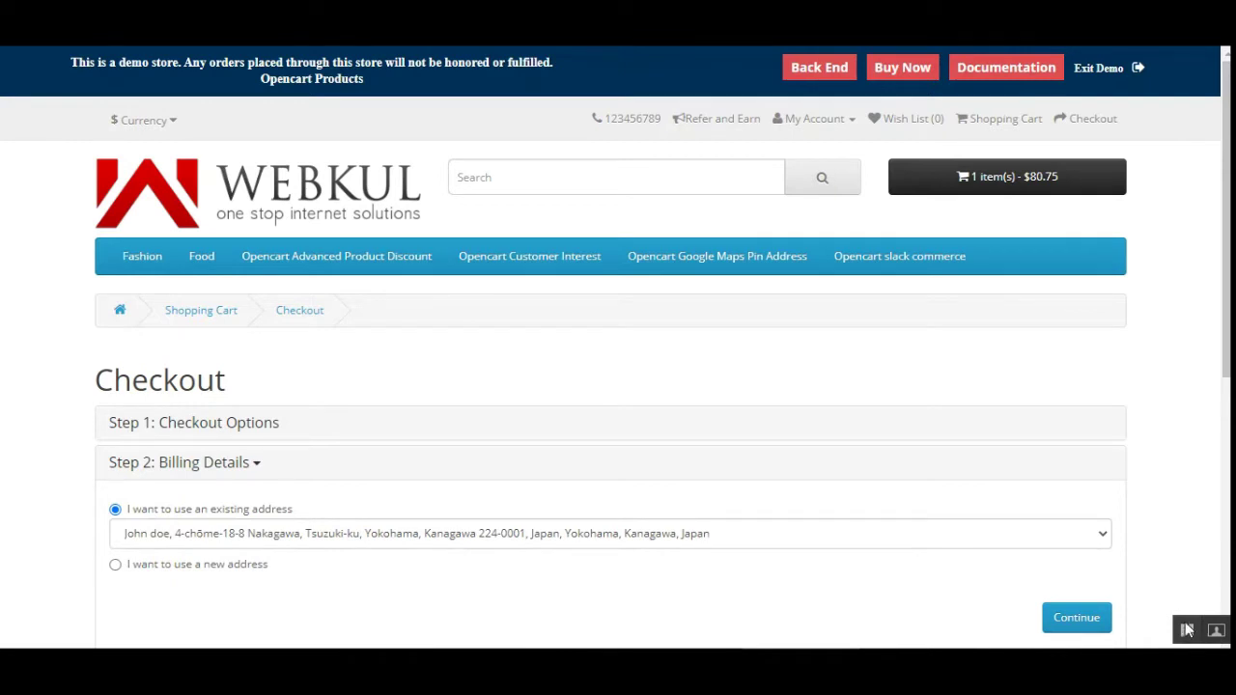
pyautogui.scroll(-3, 1213, 490)
pyautogui.click(1074, 365)
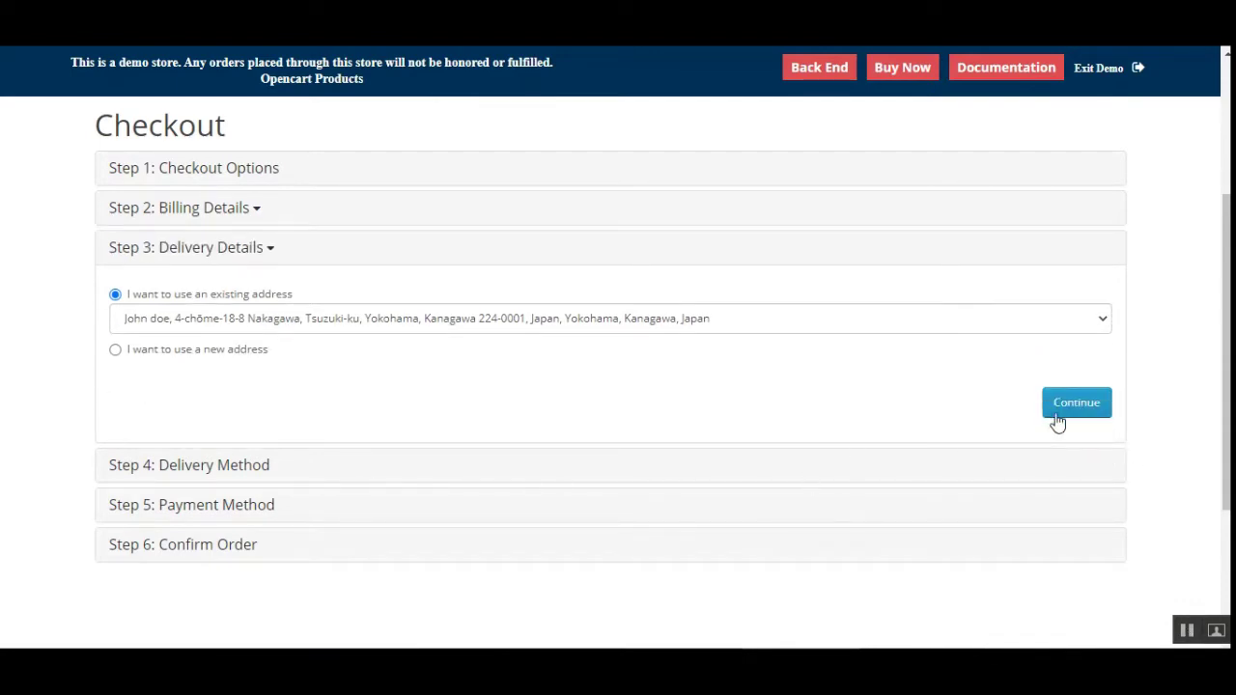
pyautogui.click(1075, 403)
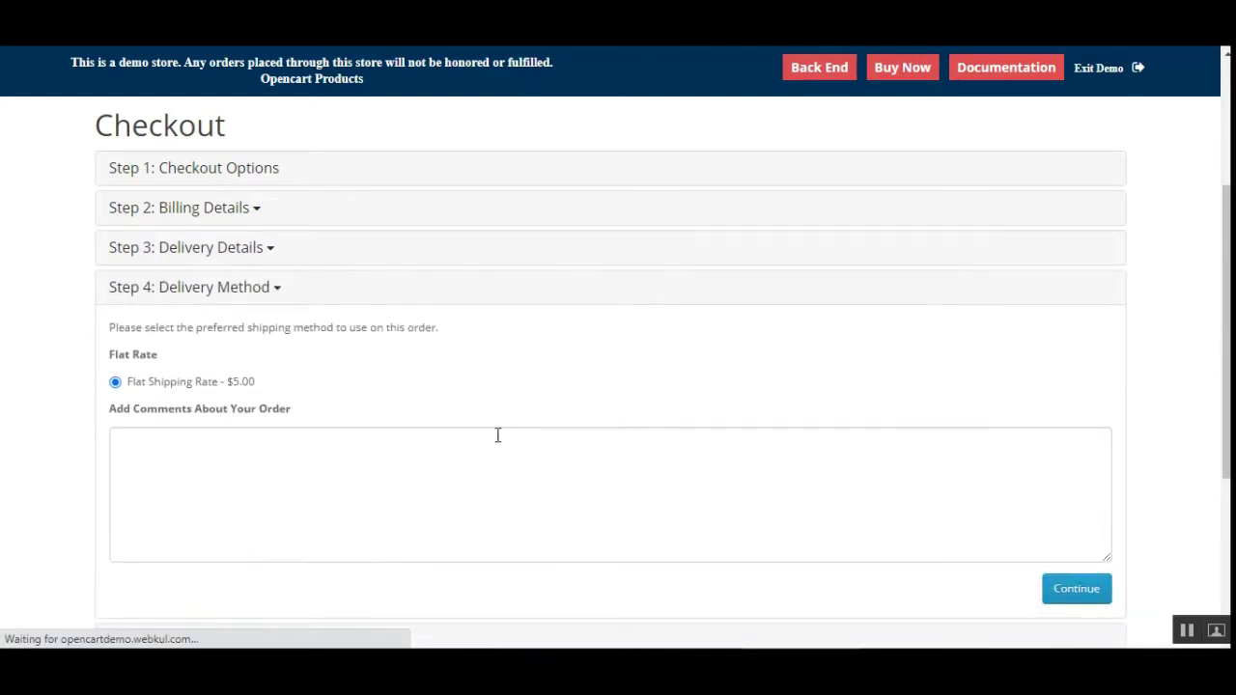
# Accept Flat Shipping Rate delivery and Cash On Delivery payment, agree to the Terms & Conditions, and continue to the order confirmation
pyautogui.click(1075, 589)
pyautogui.scroll(-3, 771, 534)
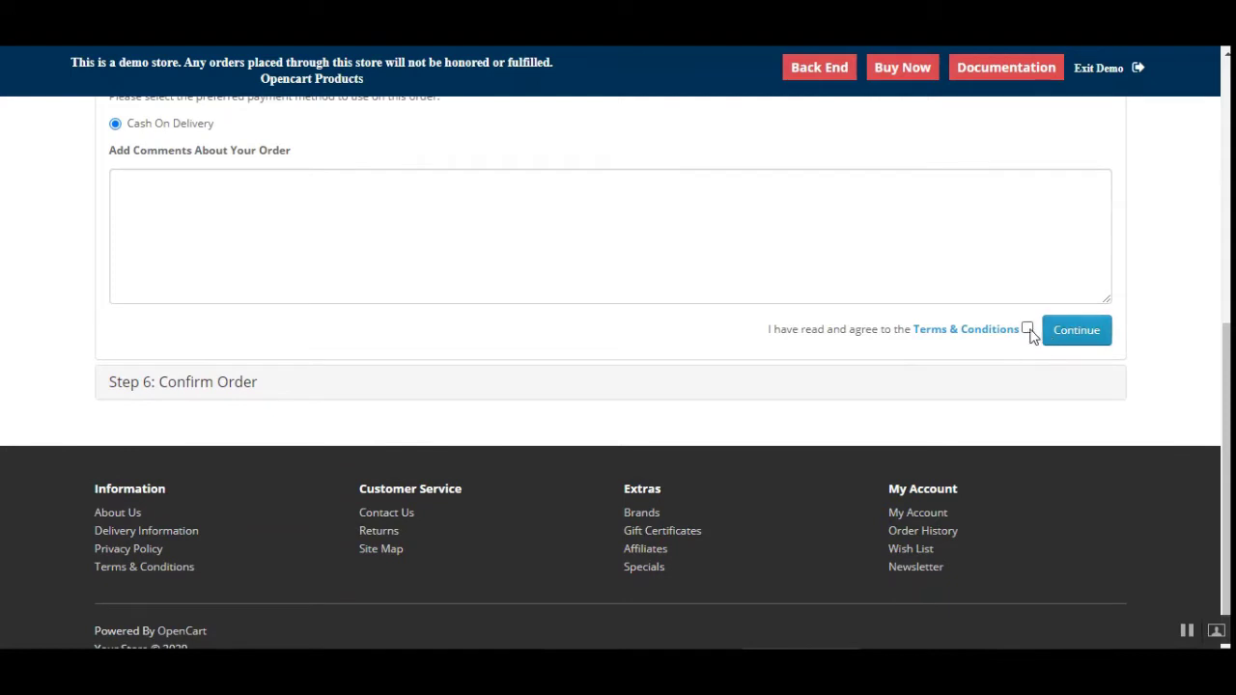
pyautogui.click(1027, 329)
pyautogui.click(1075, 334)
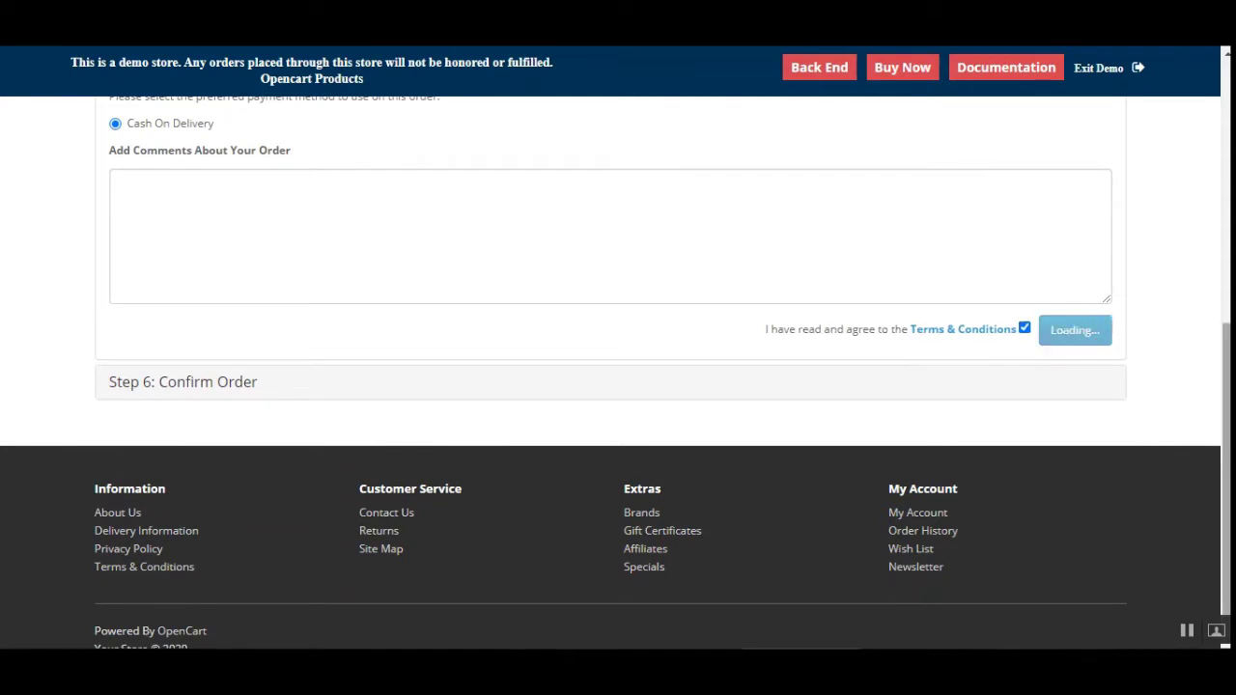
pyautogui.scroll(-1, 1045, 462)
pyautogui.scroll(-1, 1045, 461)
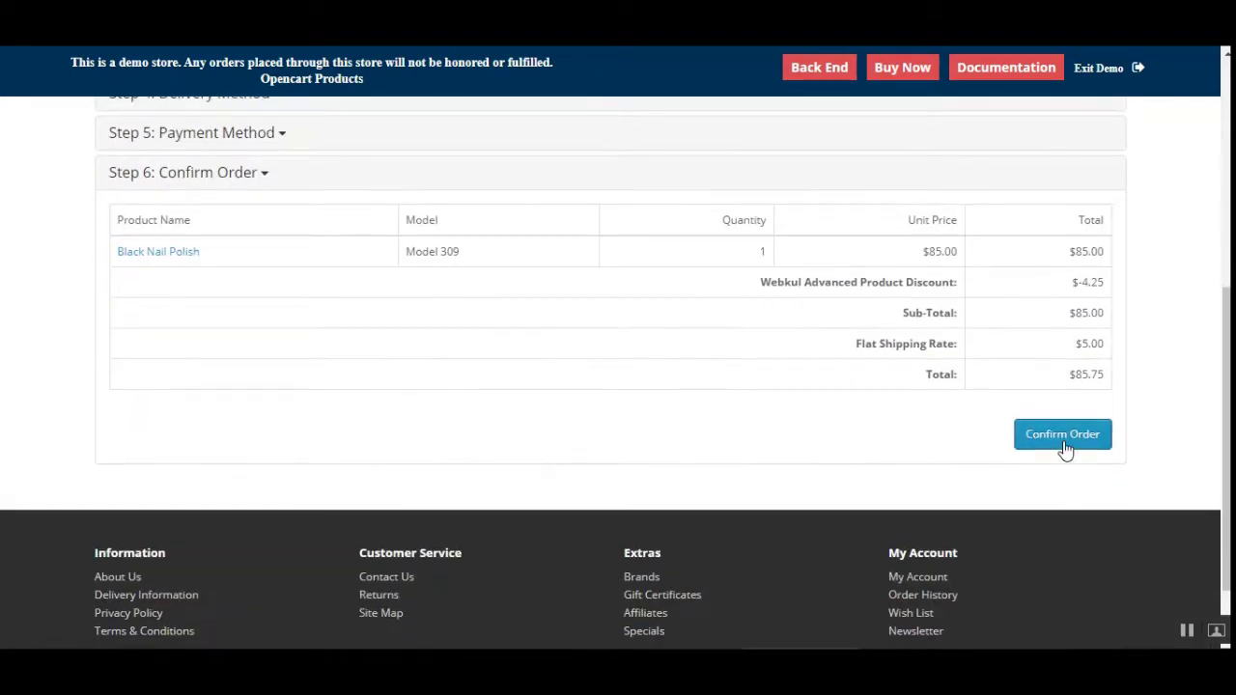
# Confirm the Black Nail Polish order and open its details from the order history
pyautogui.click(1061, 439)
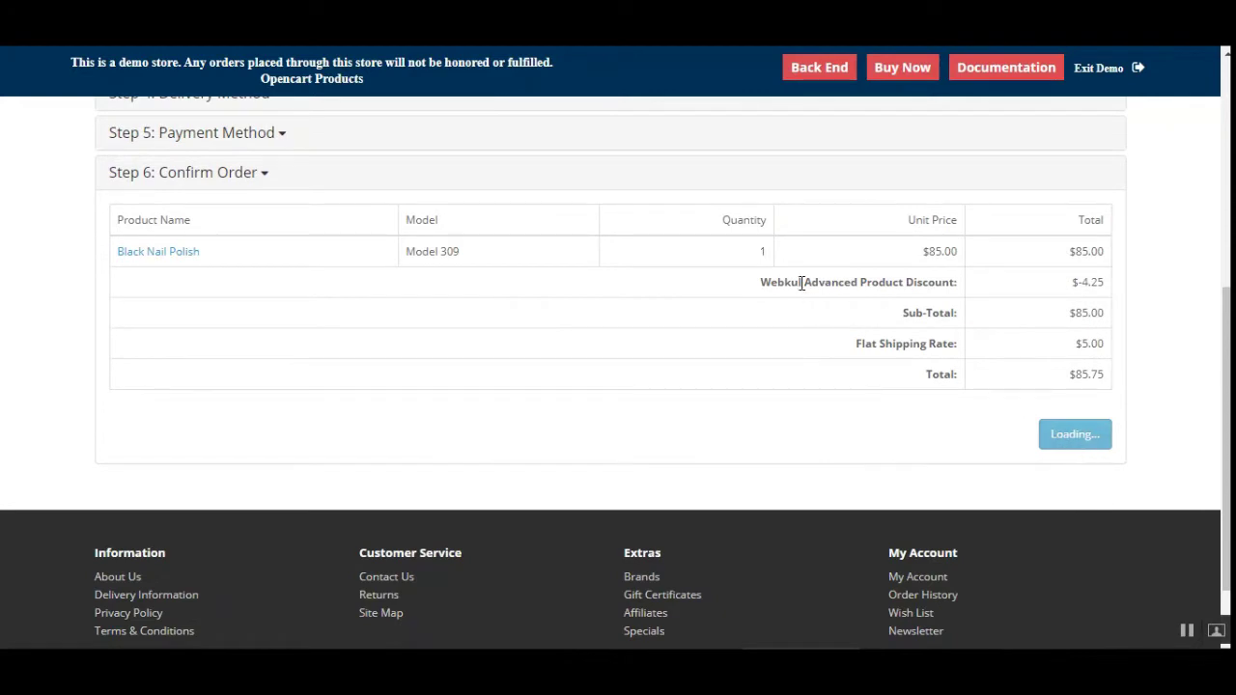
pyautogui.moveTo(801, 282); pyautogui.dragTo(1081, 282)
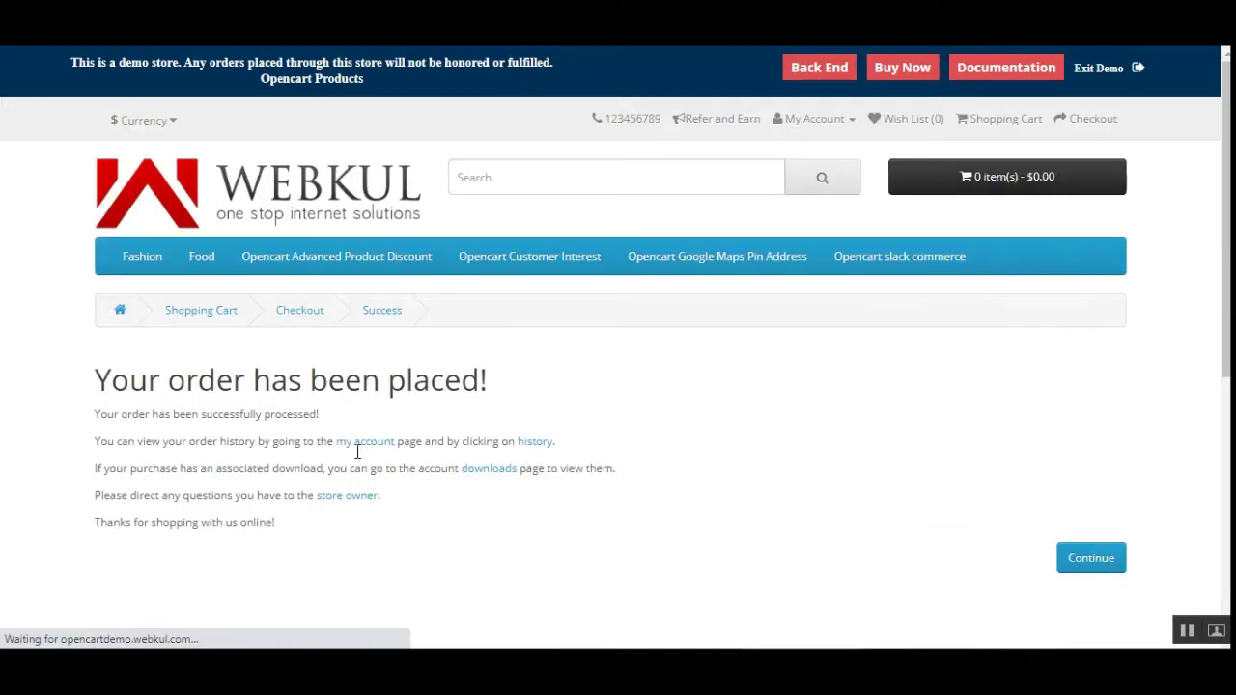
pyautogui.click(536, 443)
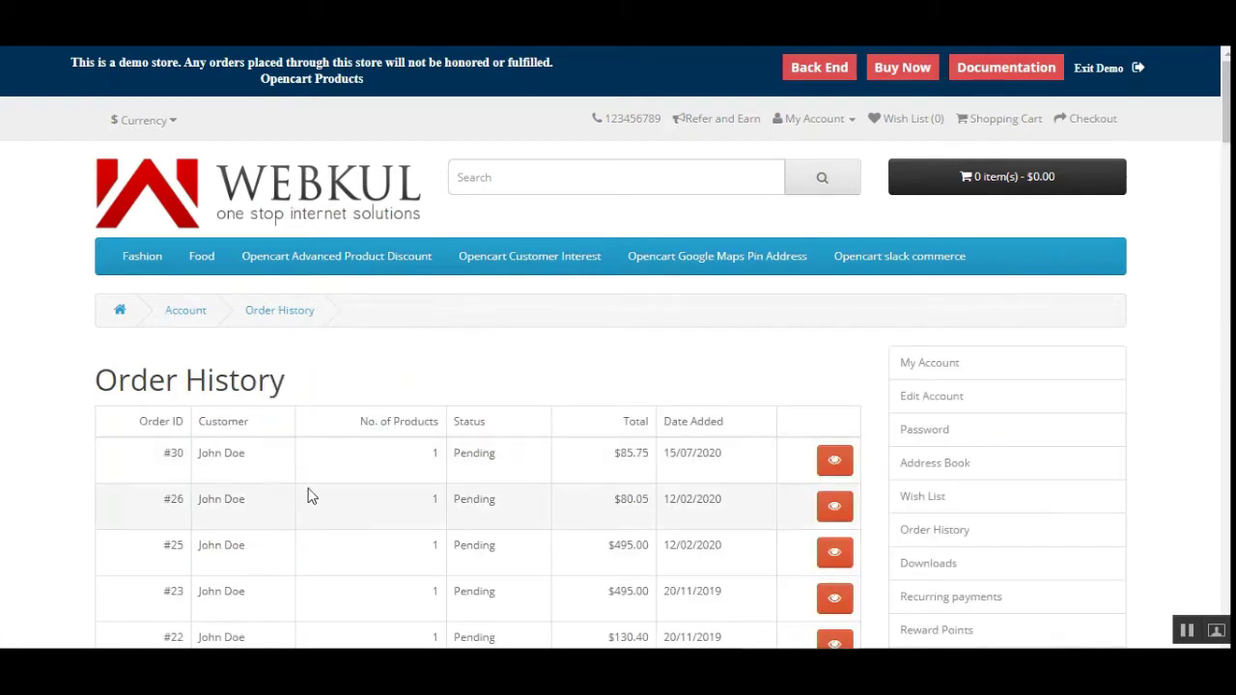
pyautogui.click(832, 464)
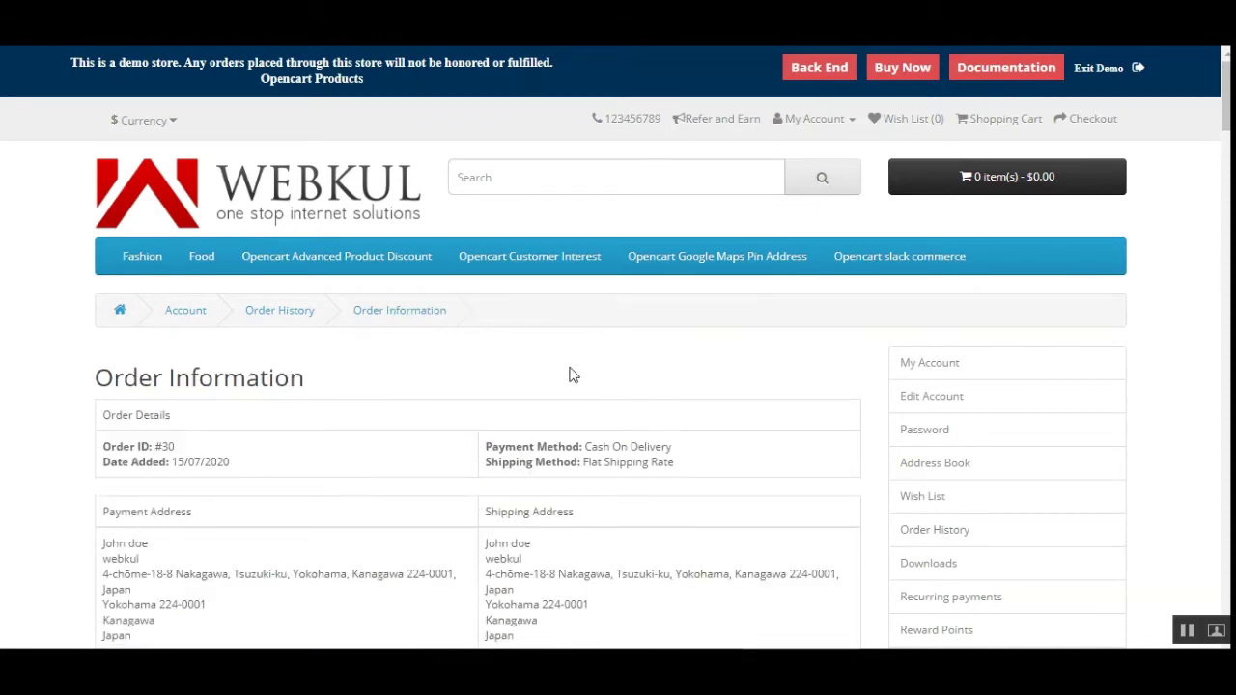
# Review the Webkul Advanced Product Discount line and the total in the placed order's information
pyautogui.scroll(-5, 569, 374)
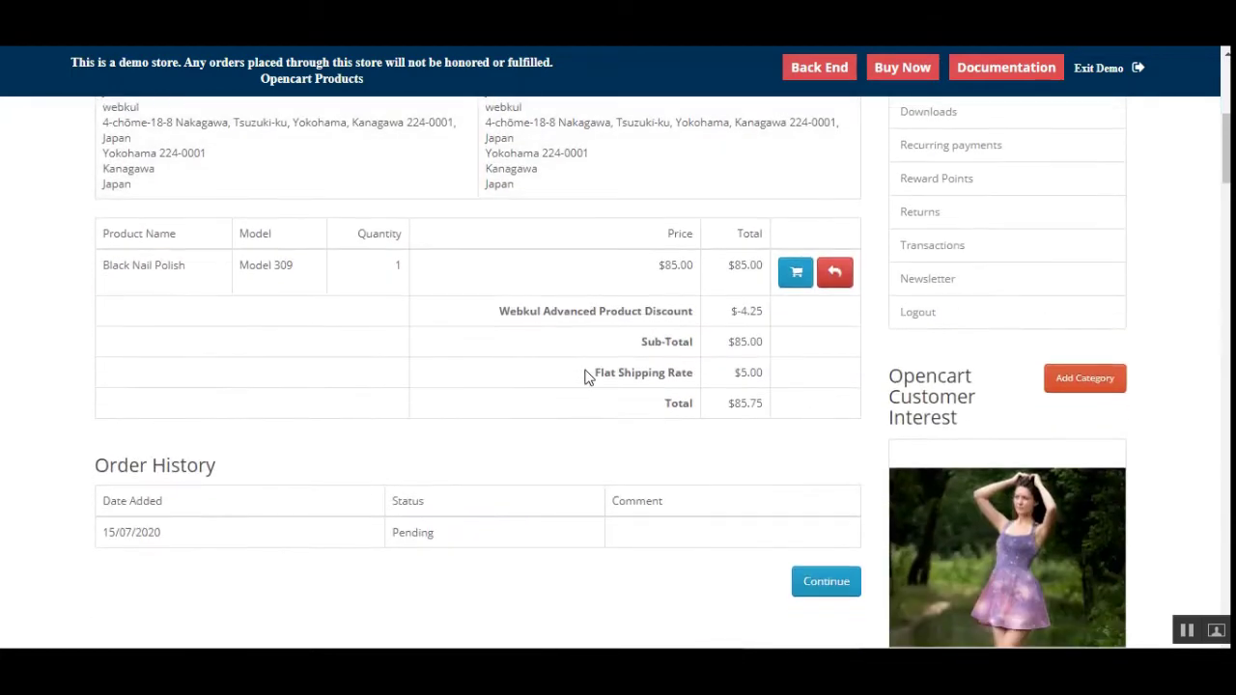
pyautogui.moveTo(515, 315); pyautogui.dragTo(778, 334)
pyautogui.click(708, 319)
pyautogui.click(1190, 379)
pyautogui.moveTo(729, 406); pyautogui.dragTo(765, 405)
pyautogui.click(807, 471)
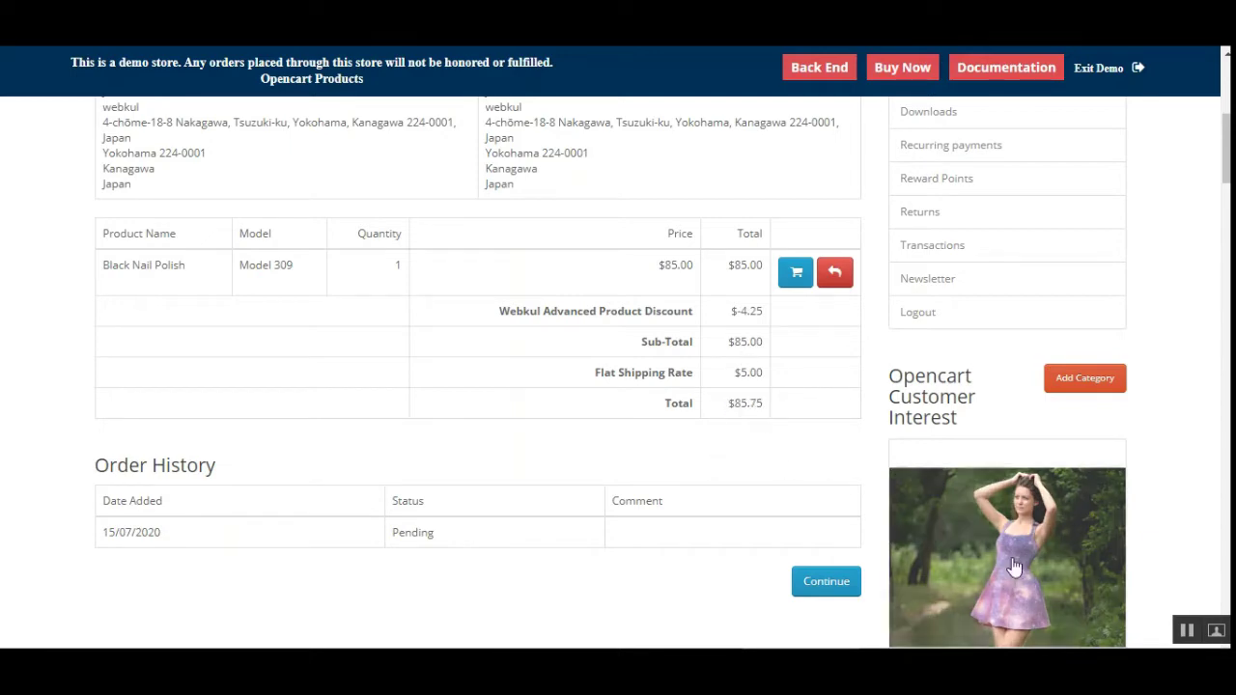
pyautogui.scroll(5, 512, 333)
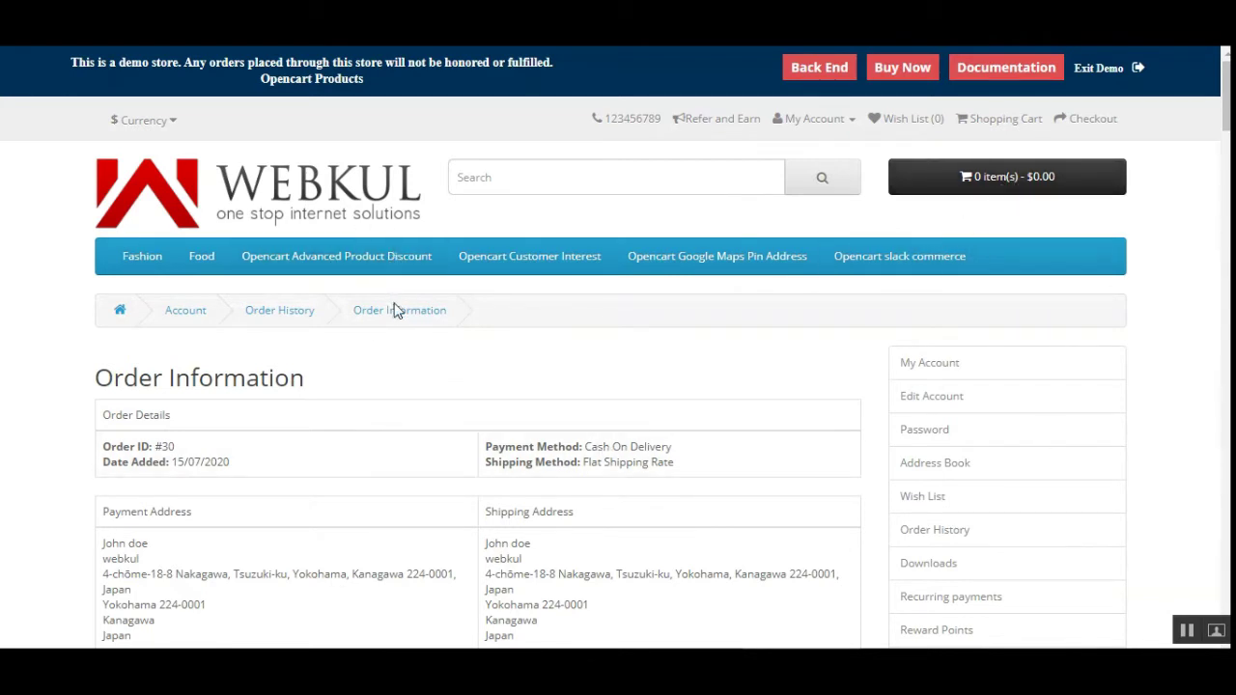
# Open the Floral Top product page from the Opencart Advanced Product Discount category and find its available options
pyautogui.click(391, 260)
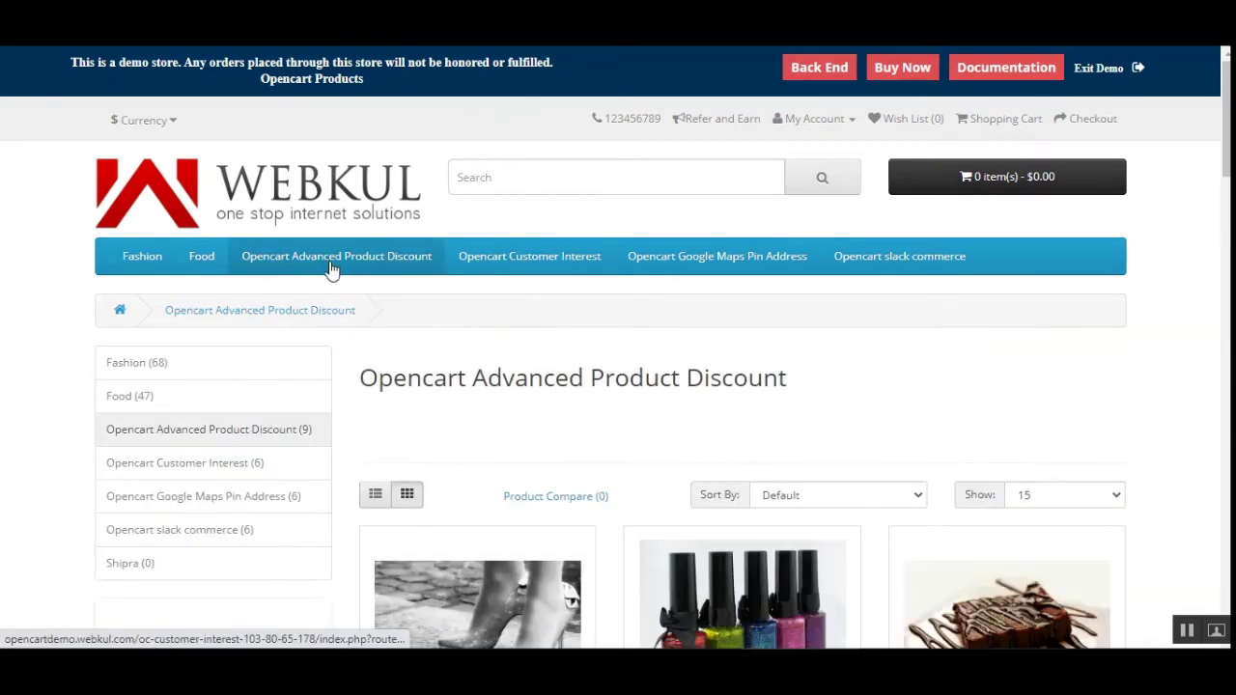
pyautogui.scroll(-3, 659, 490)
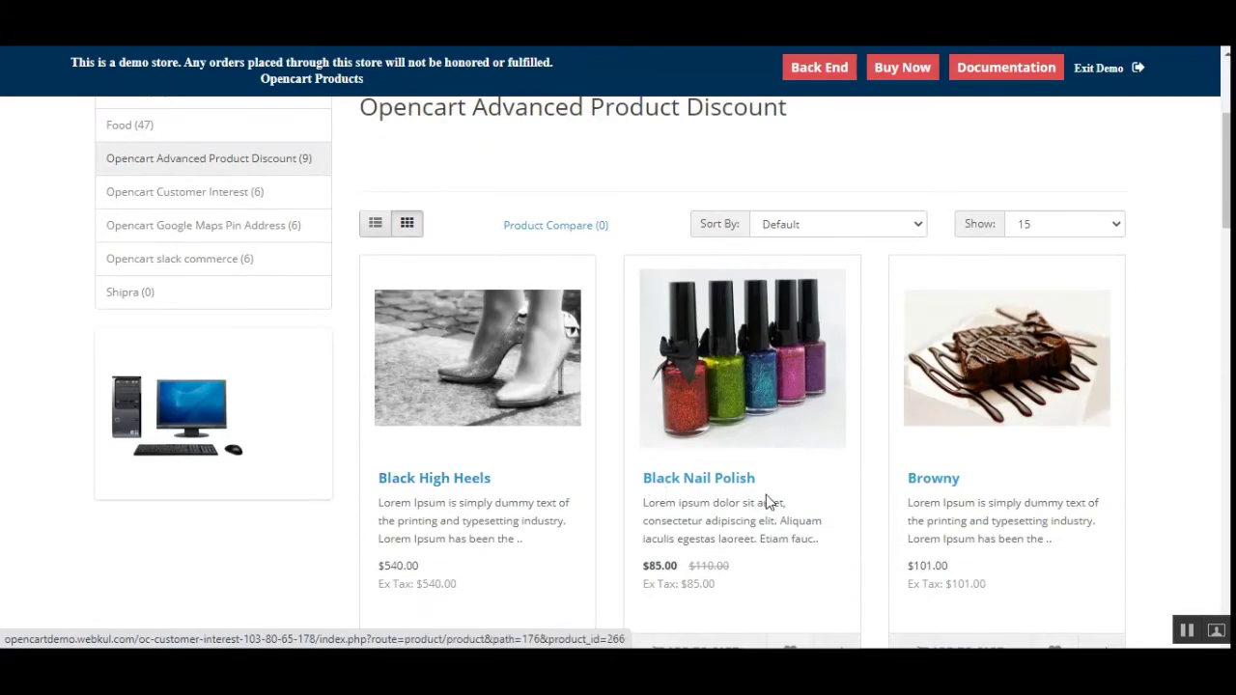
pyautogui.scroll(-4, 442, 434)
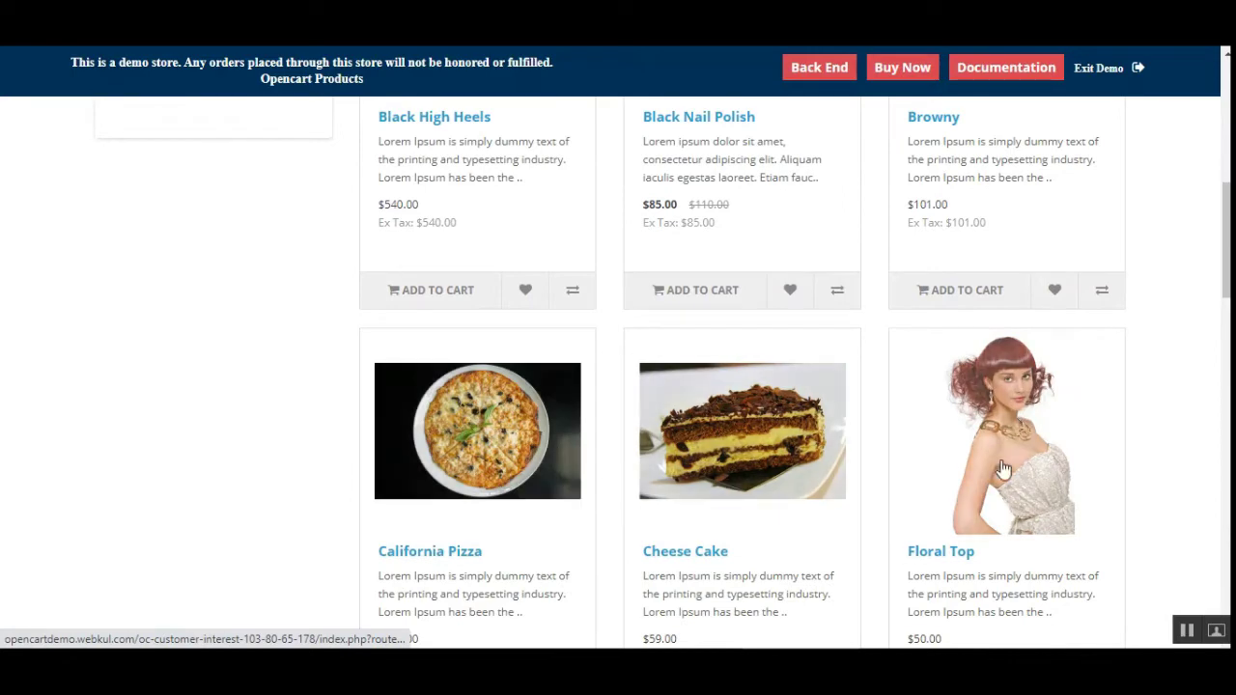
pyautogui.click(968, 555)
pyautogui.scroll(-2, 980, 564)
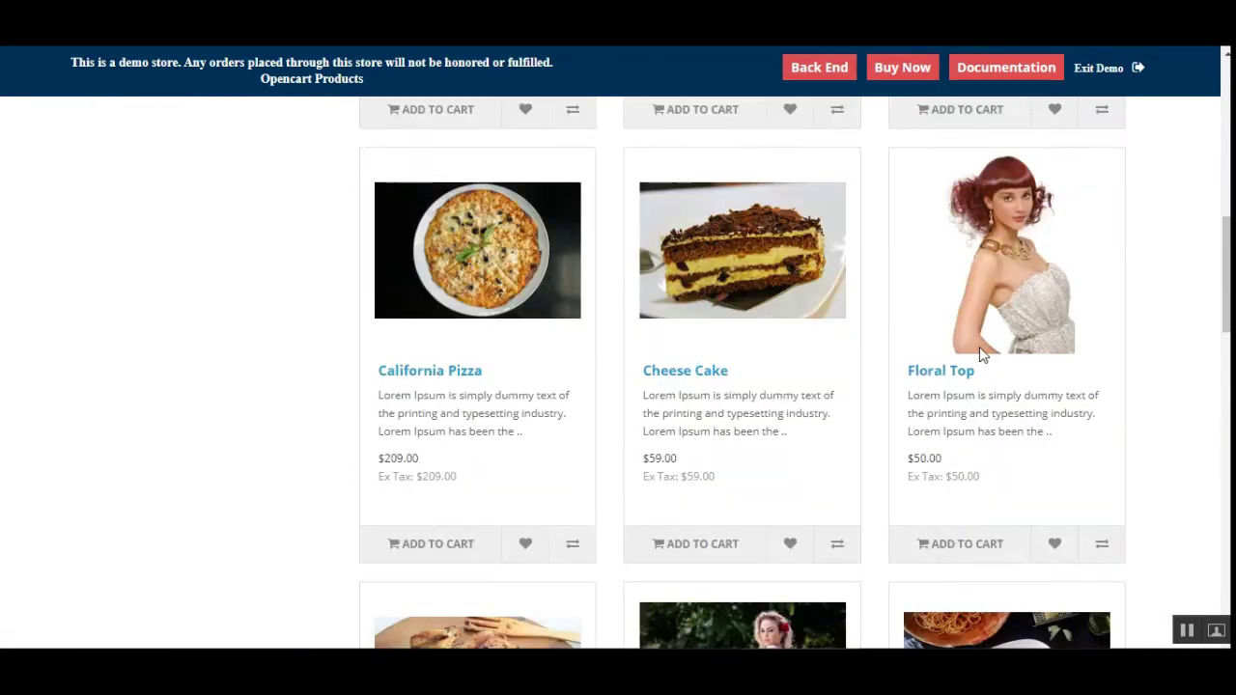
pyautogui.scroll(-2, 686, 450)
pyautogui.scroll(-2, 686, 450)
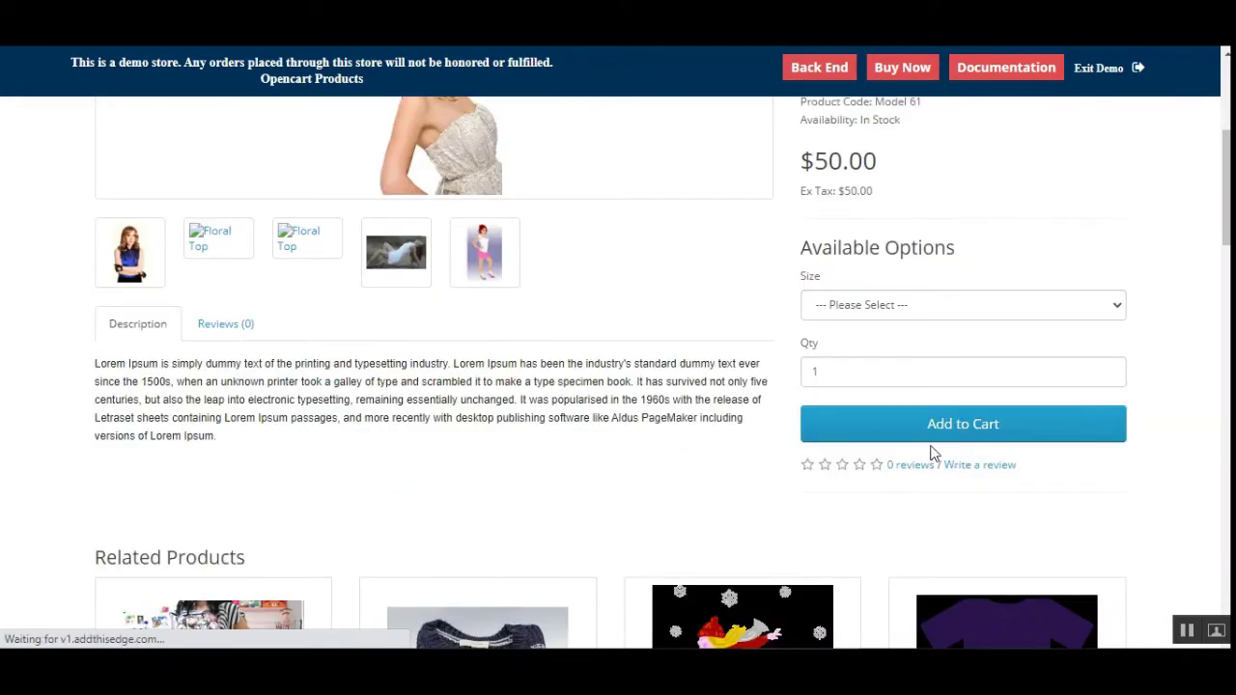
# Choose size S for the Floral Top and add it to the cart
pyautogui.click(899, 307)
pyautogui.click(884, 363)
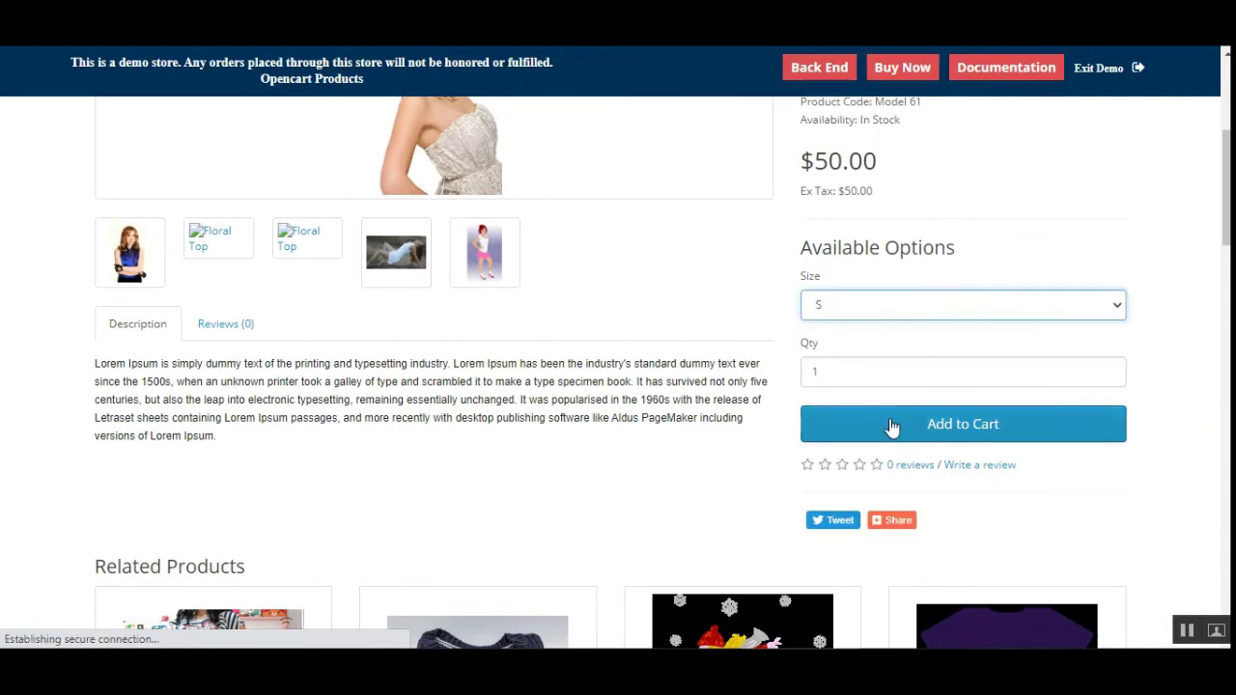
pyautogui.click(891, 424)
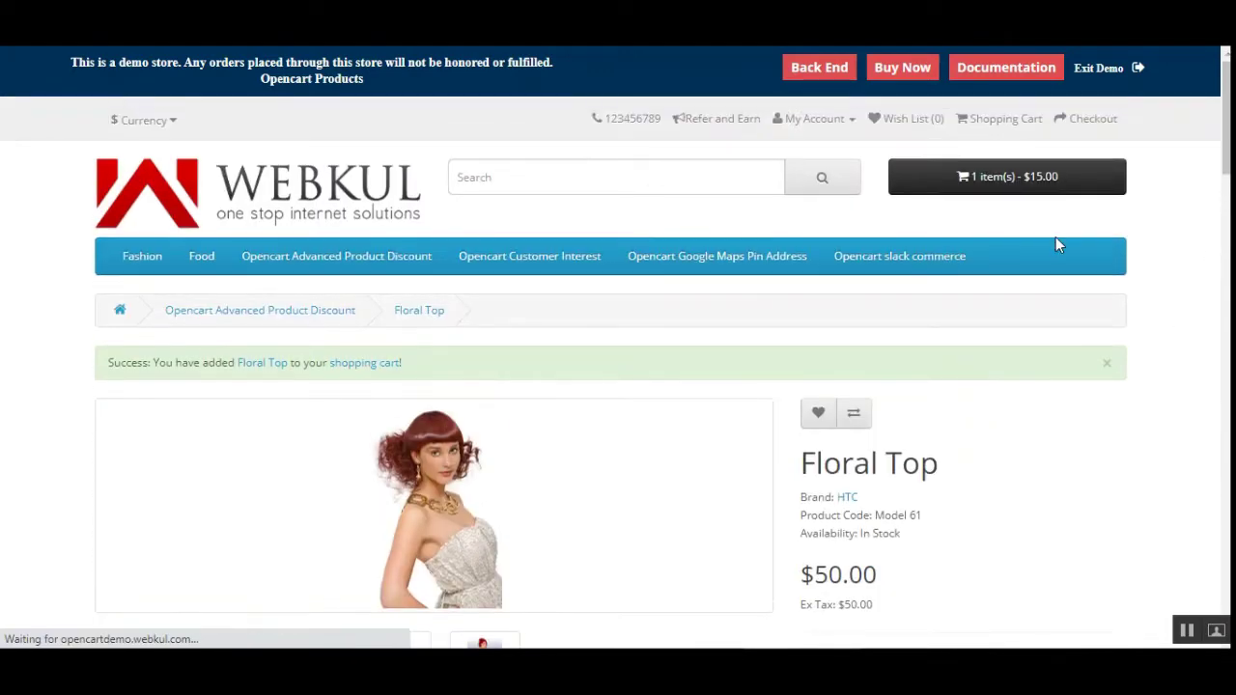
# Open the full shopping cart from the cart summary and check its Webkul Advanced Product Discount line
pyautogui.click(1023, 183)
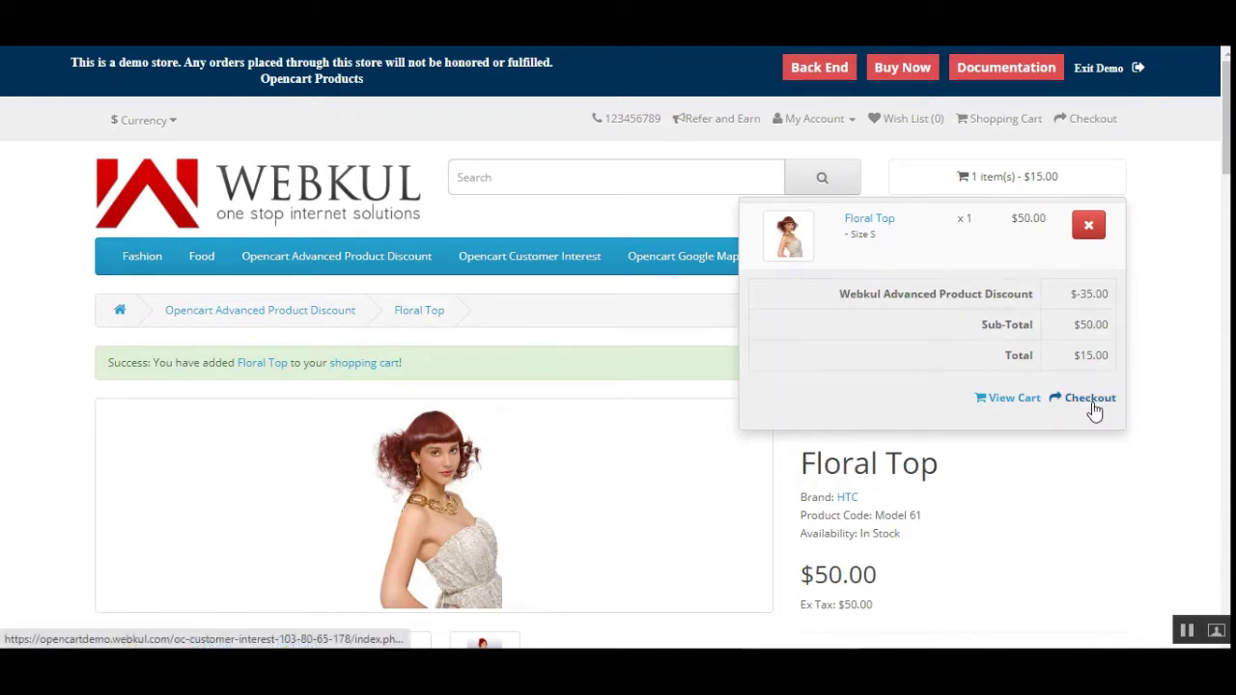
pyautogui.click(1009, 403)
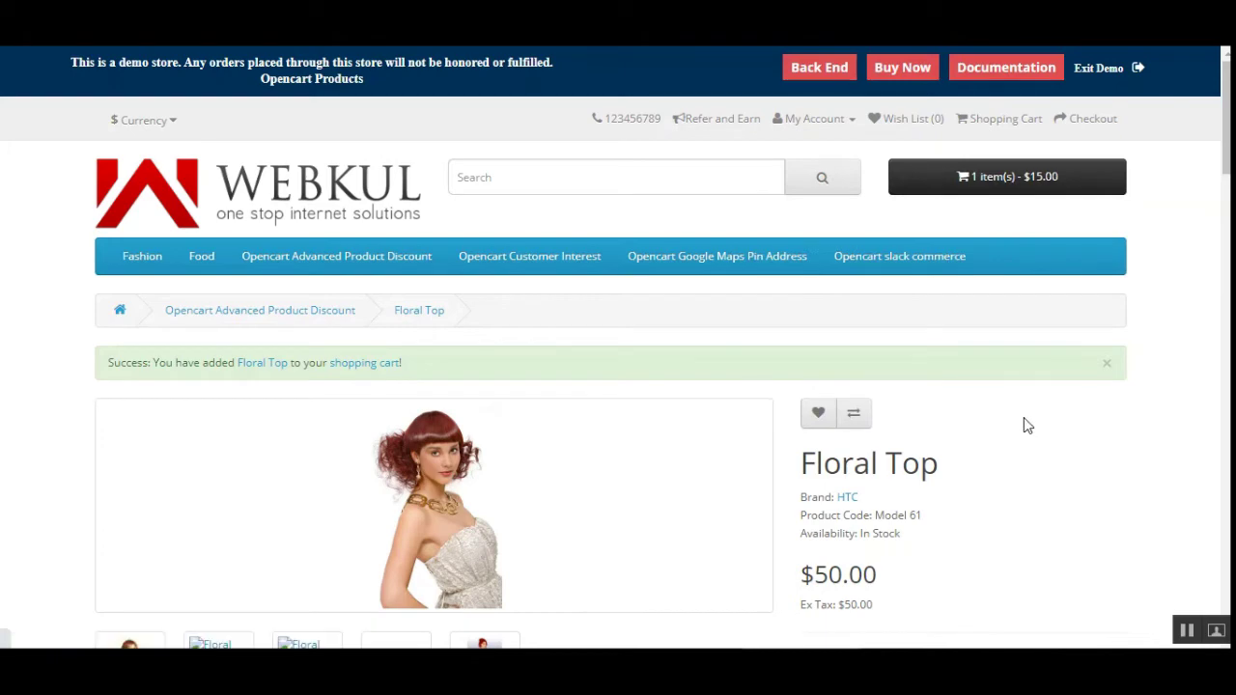
pyautogui.scroll(-5, 497, 476)
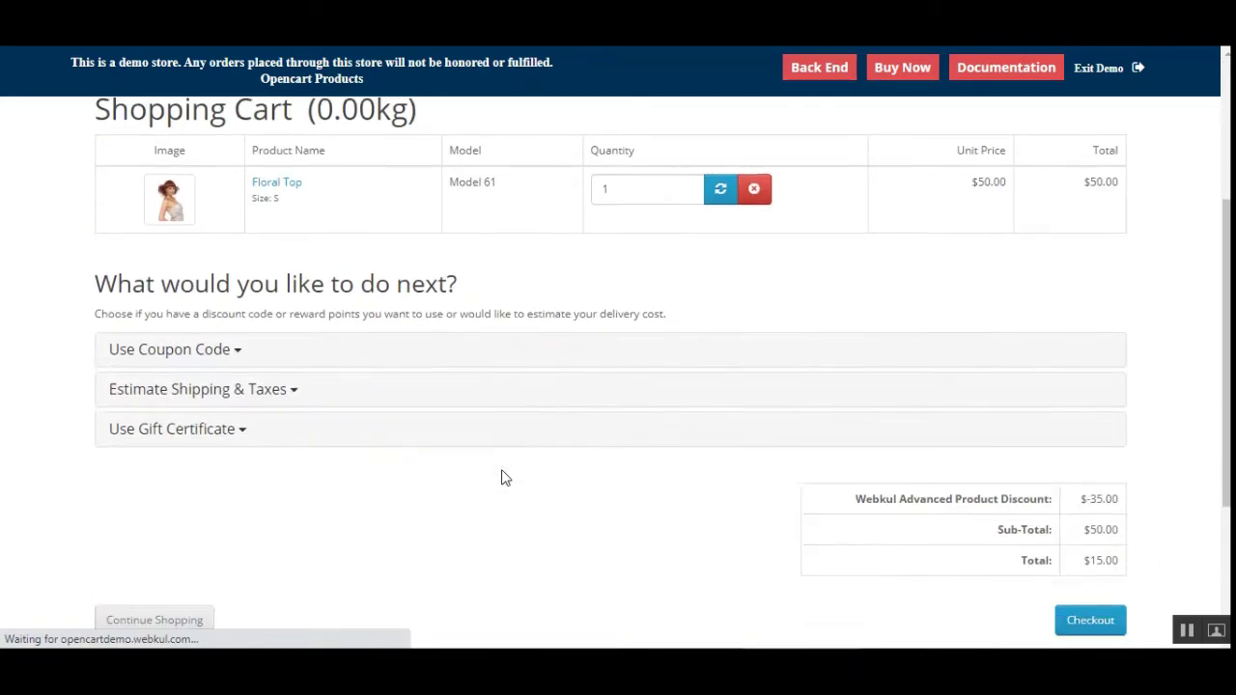
pyautogui.moveTo(872, 319); pyautogui.dragTo(1027, 318)
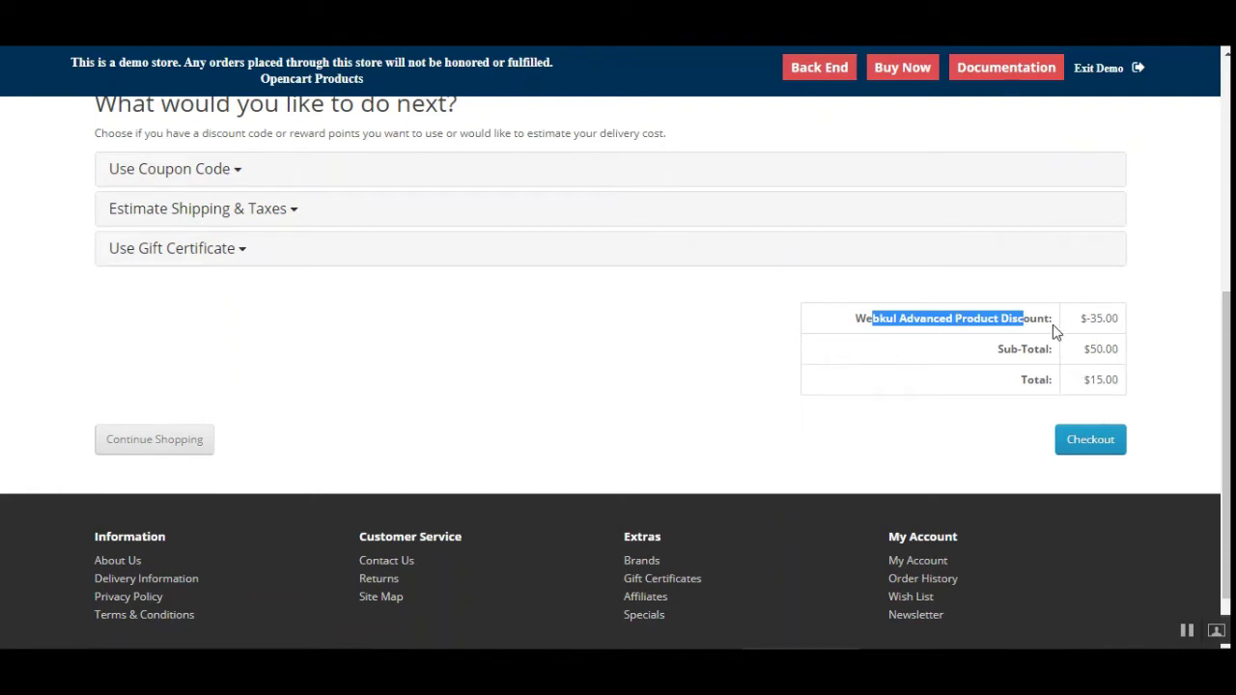
# Compare the Floral Top's quantity and unit price with the discount, sub-total and total in the shopping cart
pyautogui.scroll(2, 435, 322)
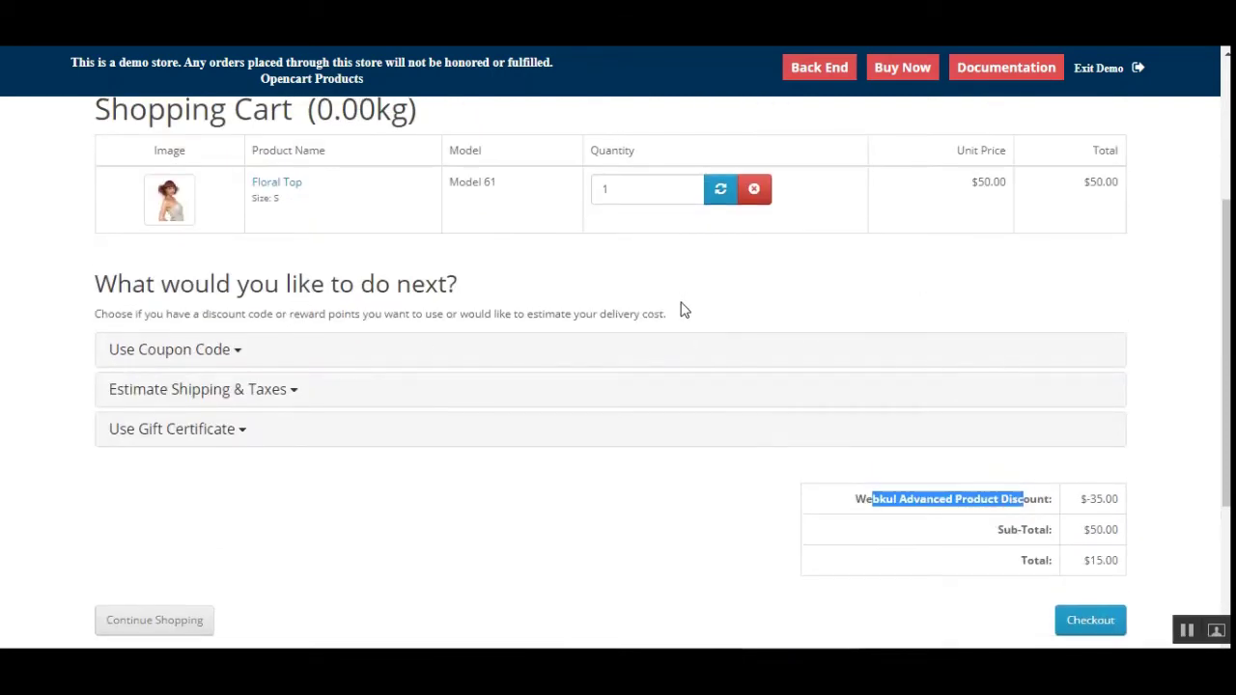
pyautogui.scroll(3, 459, 273)
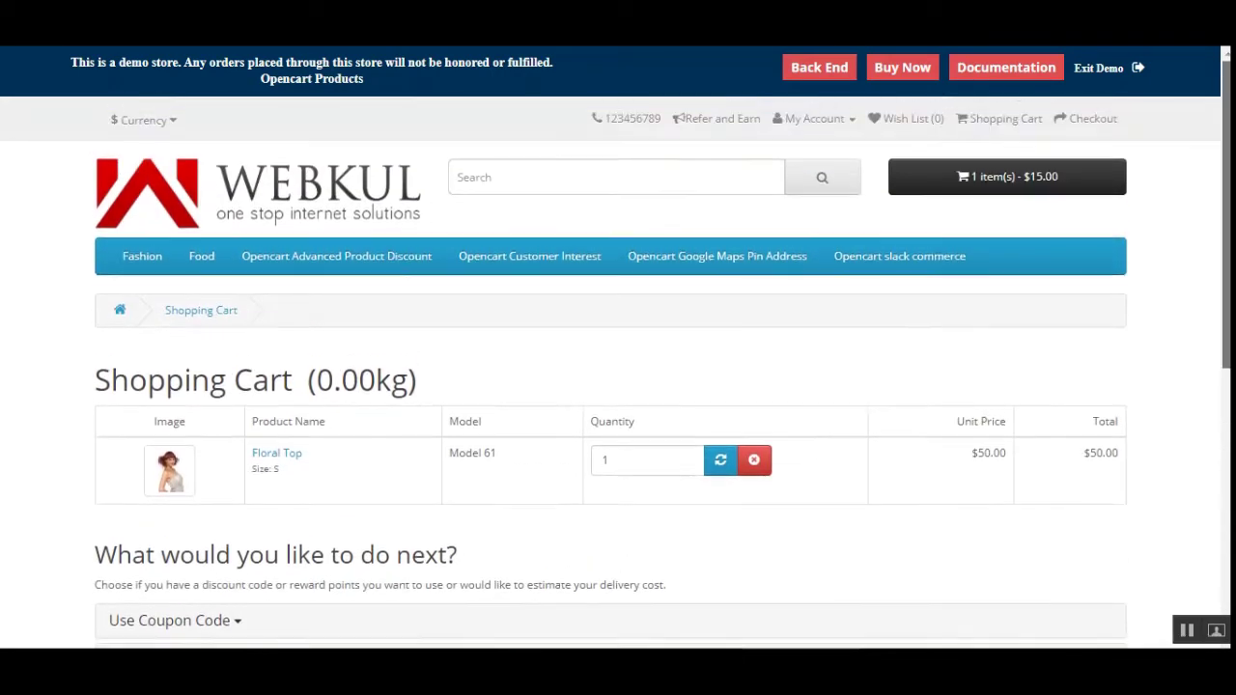
pyautogui.scroll(-4, 459, 272)
pyautogui.scroll(-1, 934, 436)
pyautogui.click(942, 459)
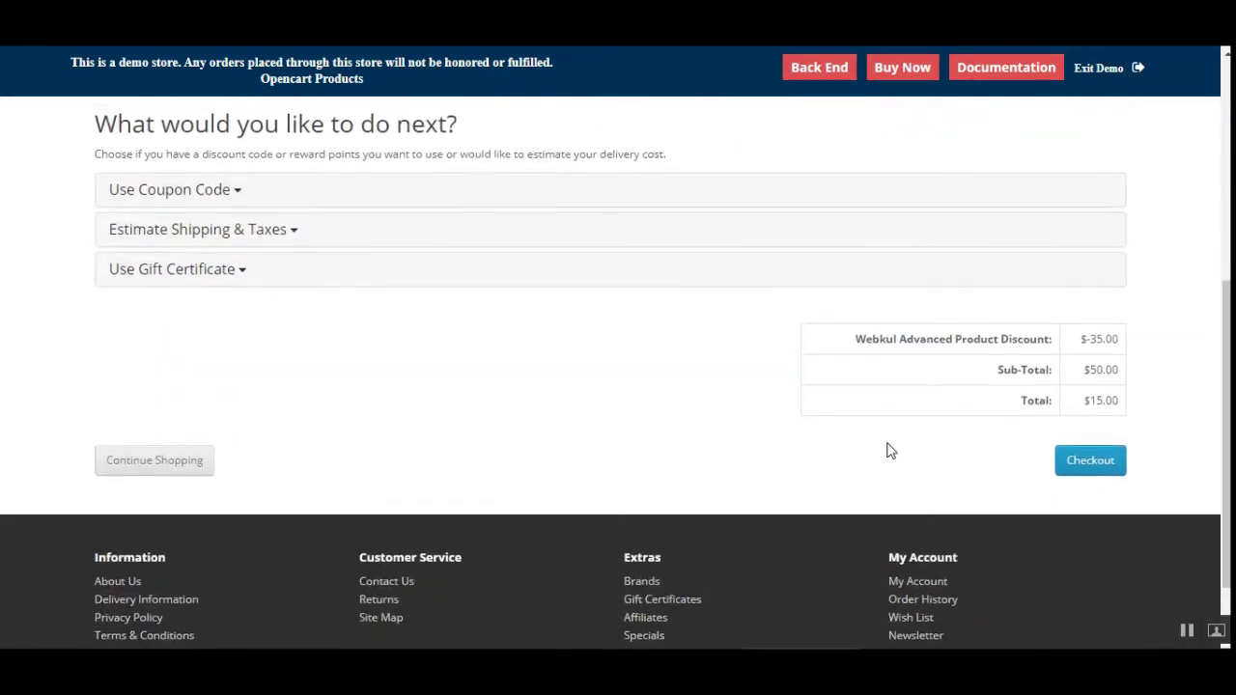
pyautogui.scroll(2, 888, 450)
pyautogui.scroll(3, 1065, 177)
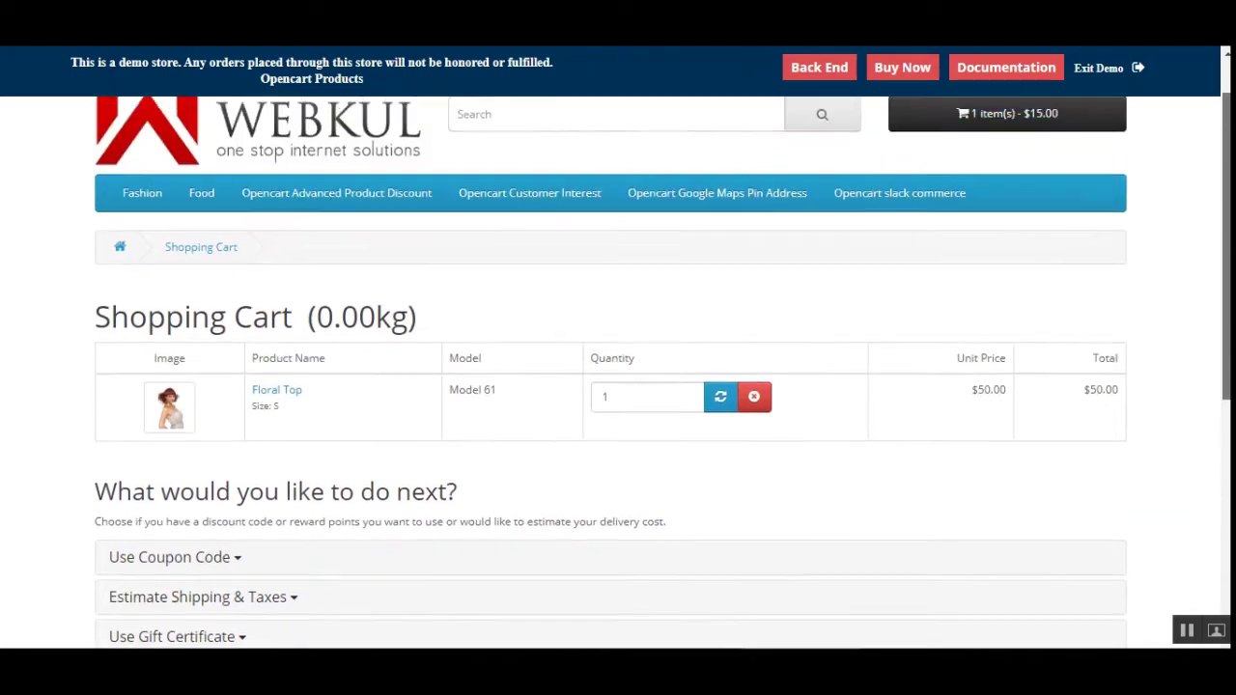
pyautogui.scroll(-4, 618, 367)
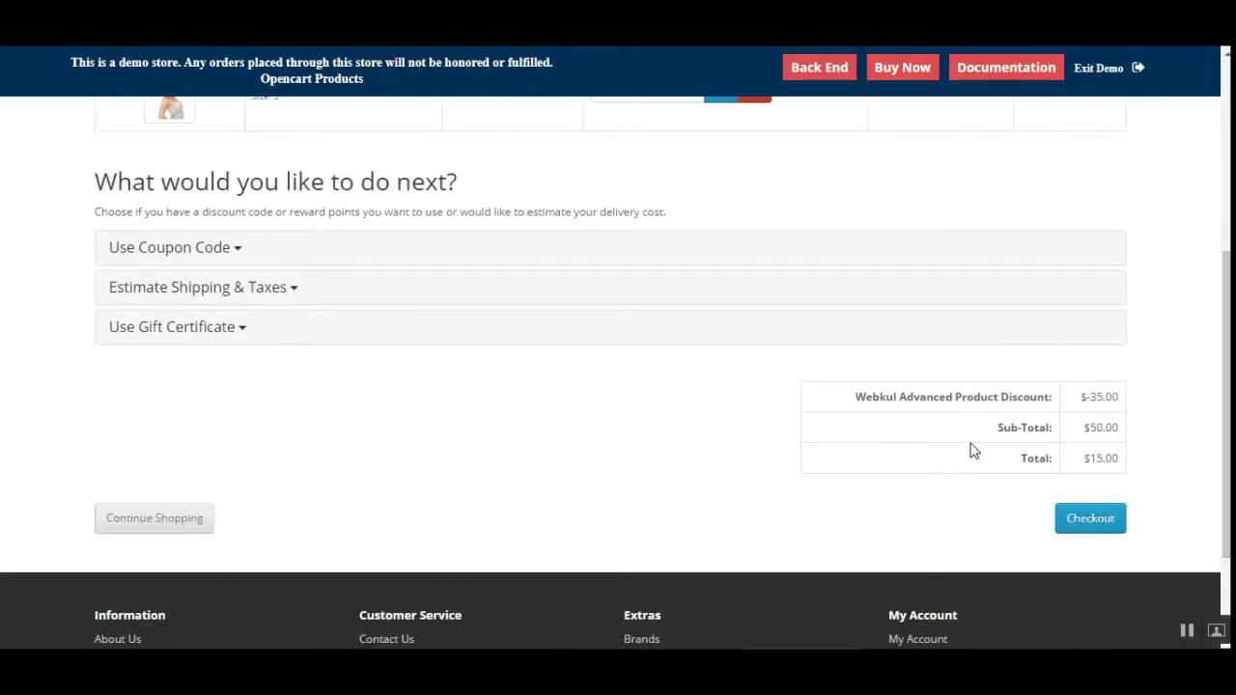
pyautogui.scroll(4, 1070, 428)
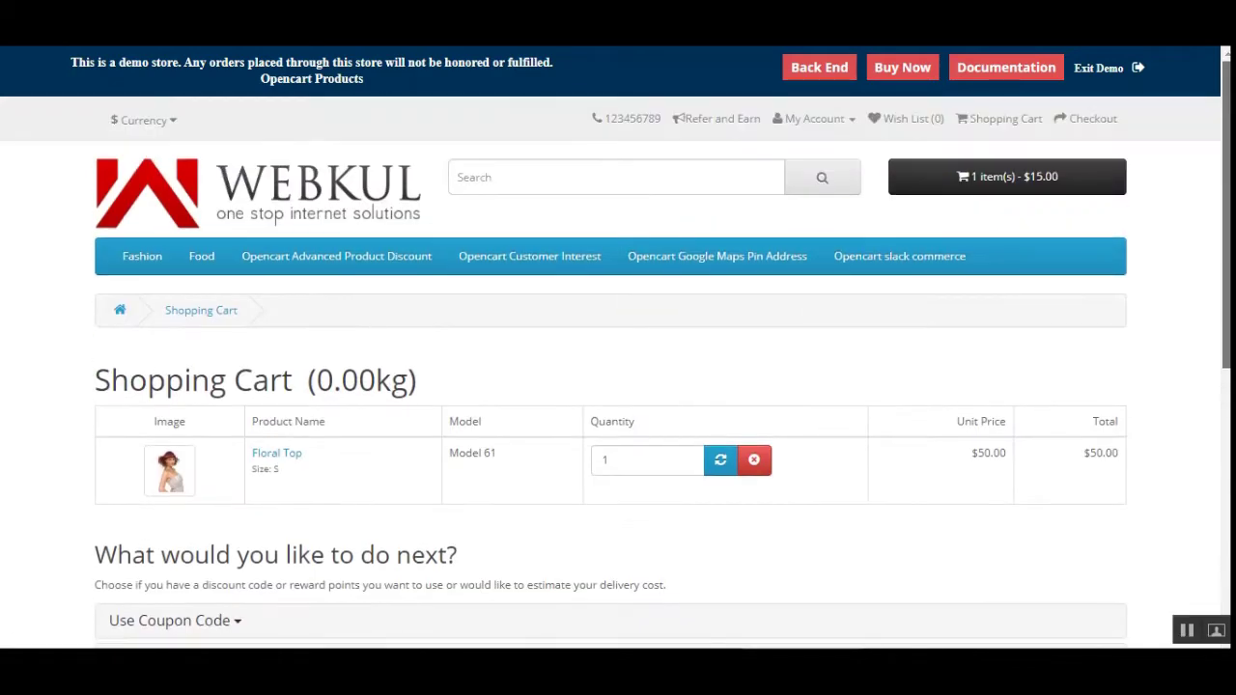
pyautogui.scroll(-4, 618, 367)
pyautogui.scroll(3, 618, 367)
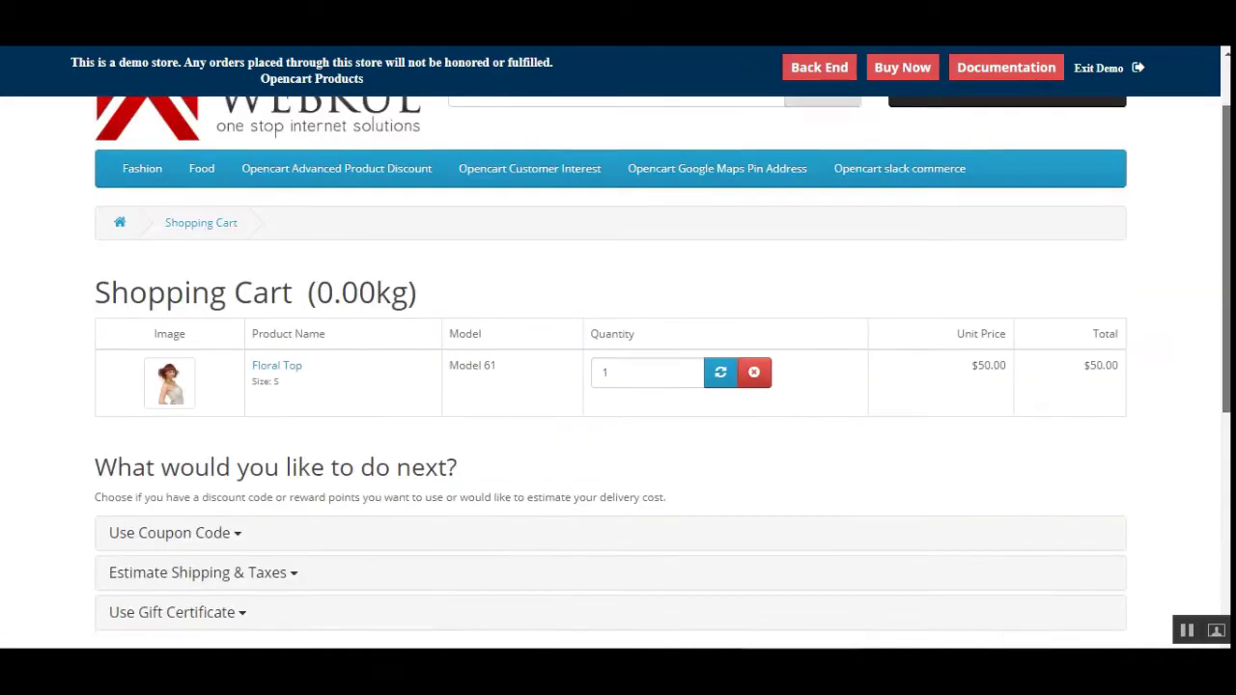
pyautogui.scroll(1, 618, 367)
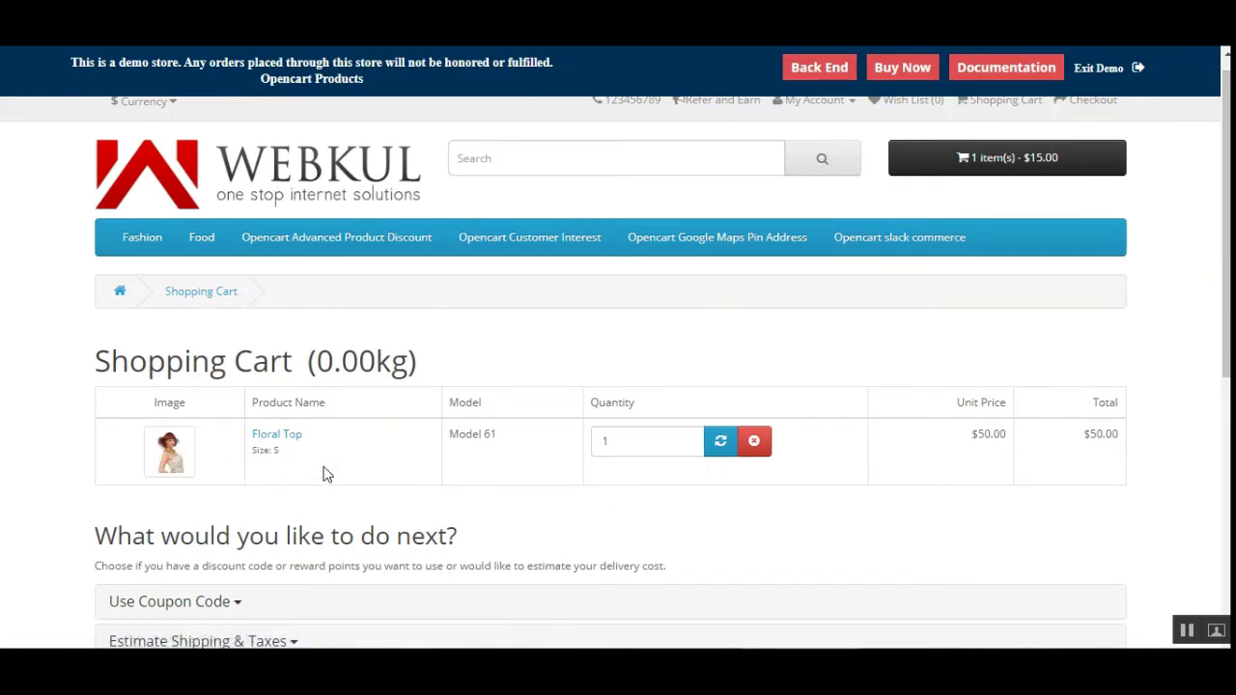
pyautogui.scroll(1, 405, 349)
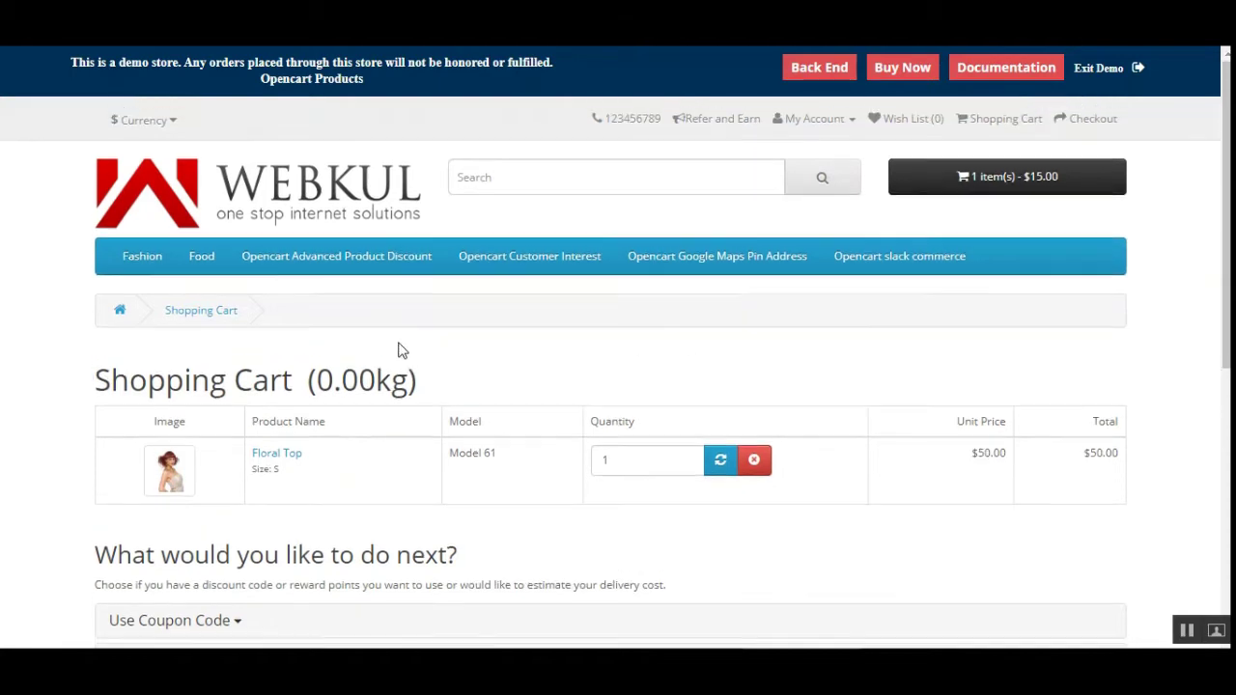
# Return to the Opencart Advanced Product Discount category and look over its title and product listing
pyautogui.click(359, 261)
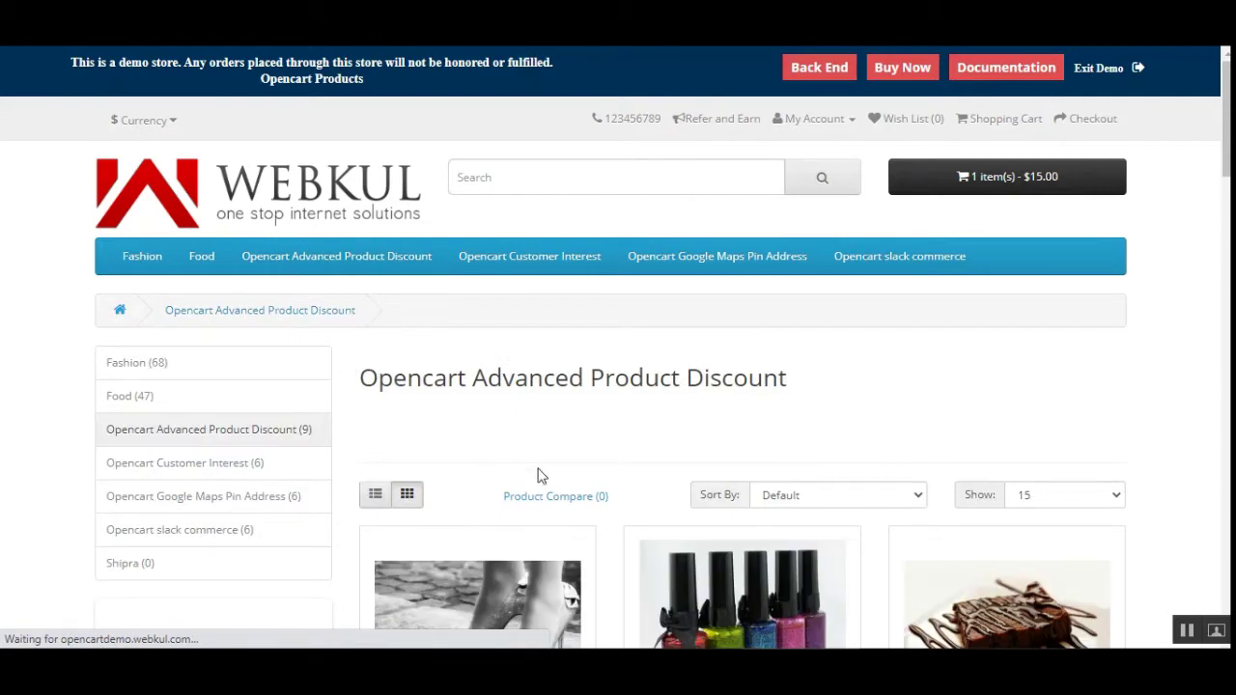
pyautogui.moveTo(196, 265)
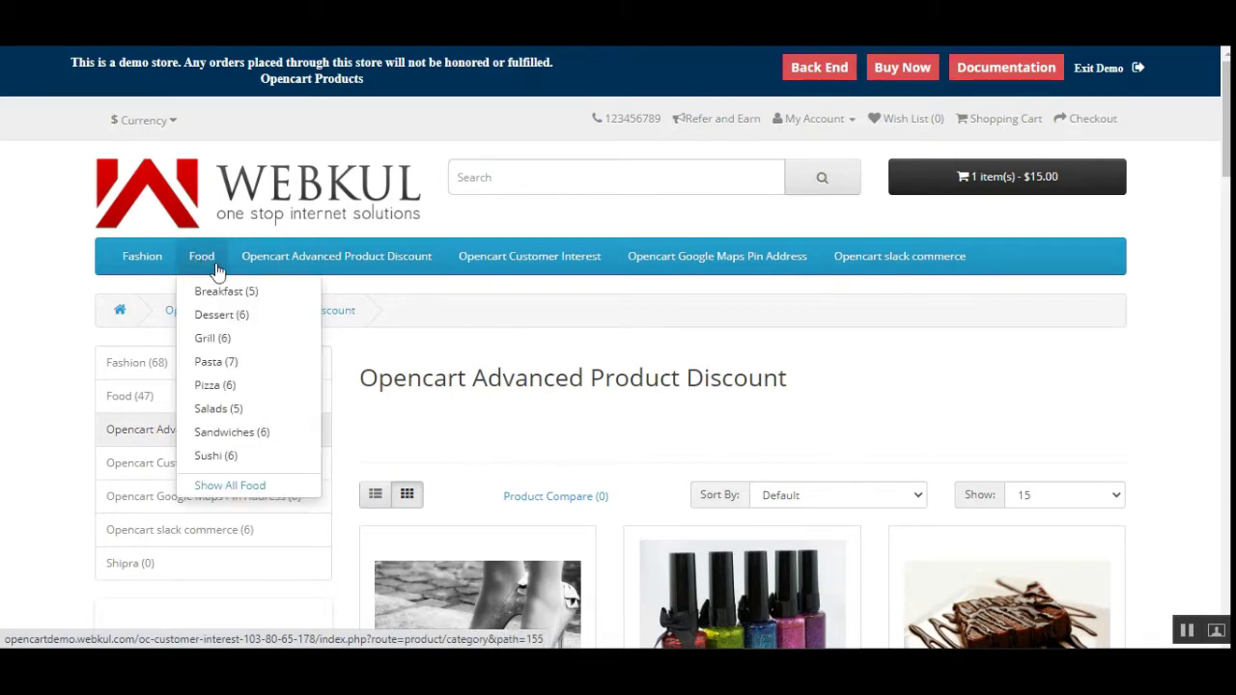
pyautogui.scroll(-4, 555, 415)
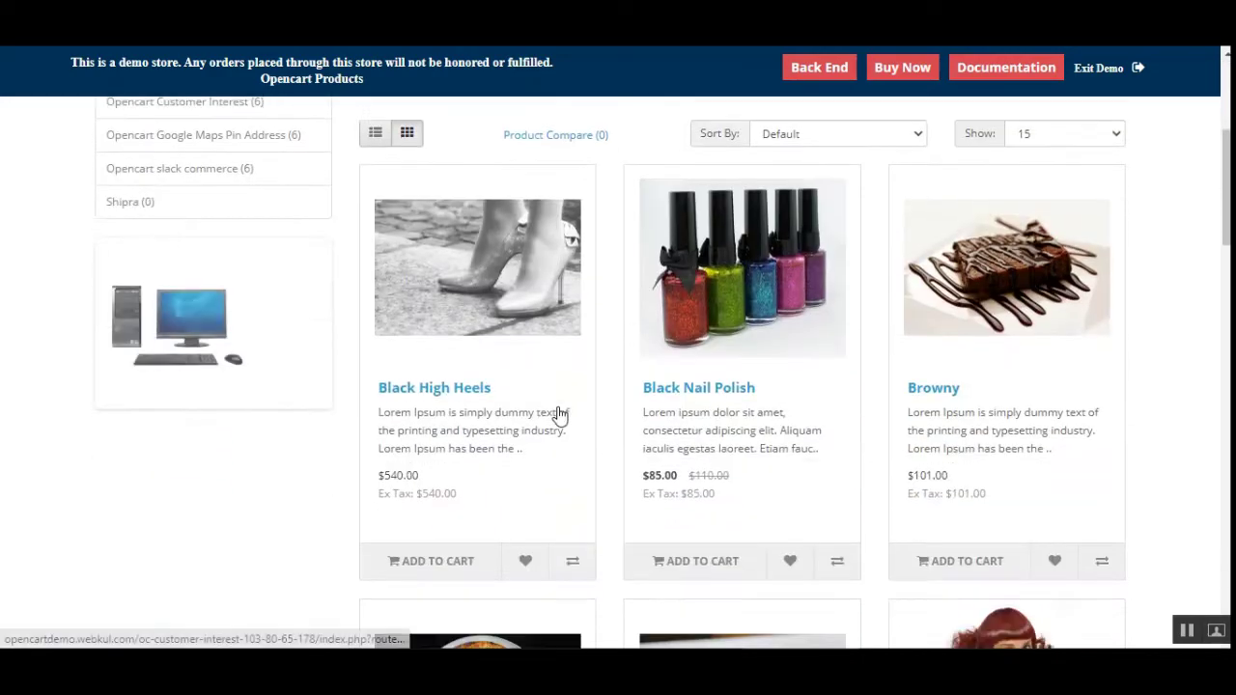
pyautogui.scroll(4, 559, 416)
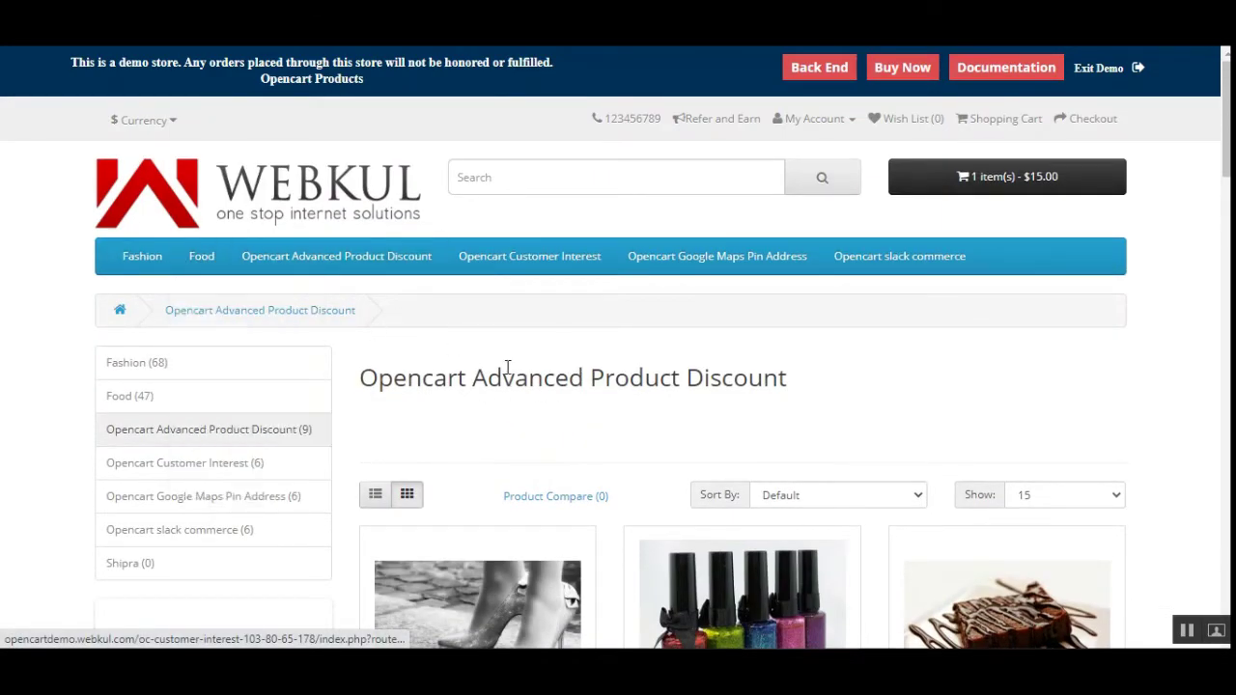
pyautogui.moveTo(394, 377); pyautogui.dragTo(700, 376)
pyautogui.click(685, 376)
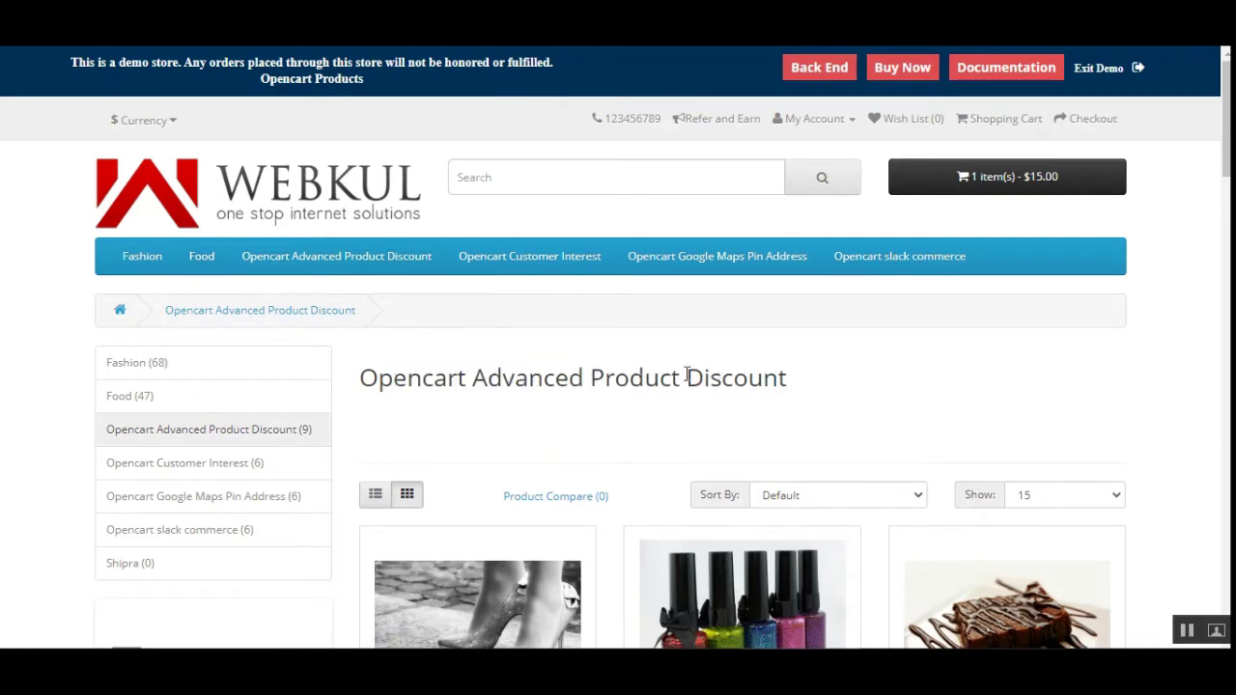
pyautogui.moveTo(484, 384); pyautogui.dragTo(751, 379)
pyautogui.click(751, 379)
# Open the Browny product page from the category listing and go to its available options
pyautogui.scroll(-3, 742, 381)
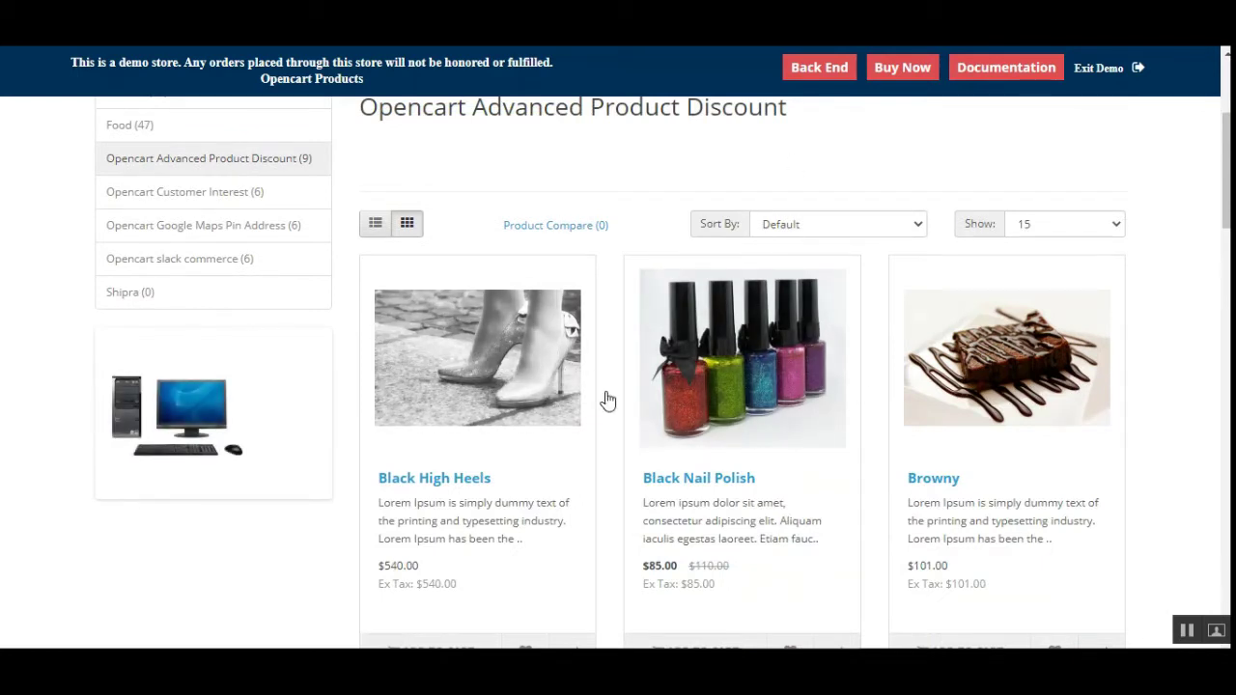
pyautogui.click(919, 377)
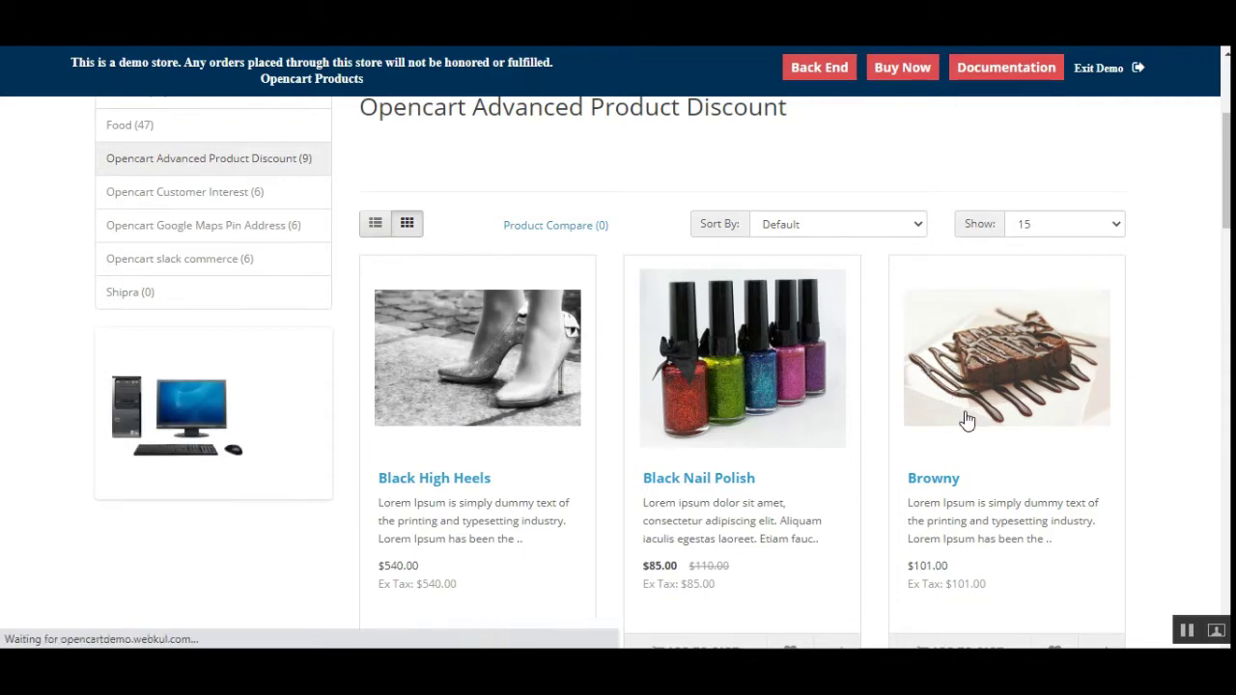
pyautogui.scroll(-3, 923, 464)
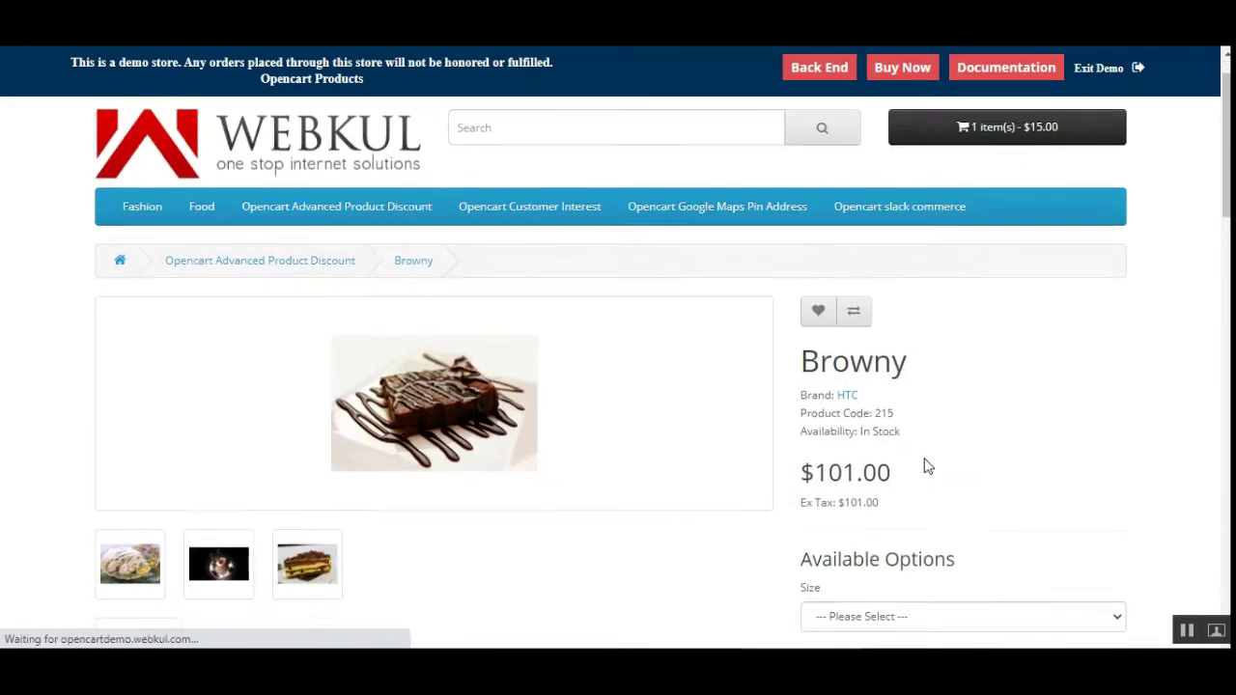
# Add one Browny in size XL to the cart and check the Webkul Advanced Product Discount in the cart summary
pyautogui.click(888, 395)
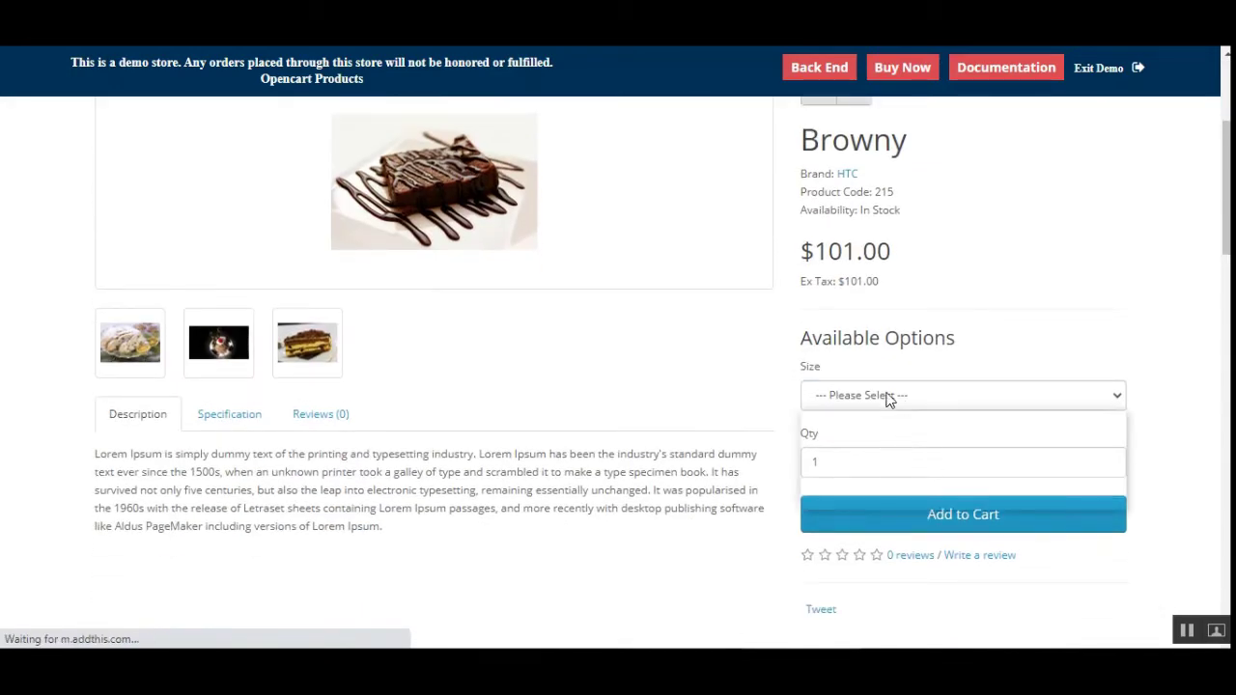
pyautogui.click(877, 439)
pyautogui.click(898, 523)
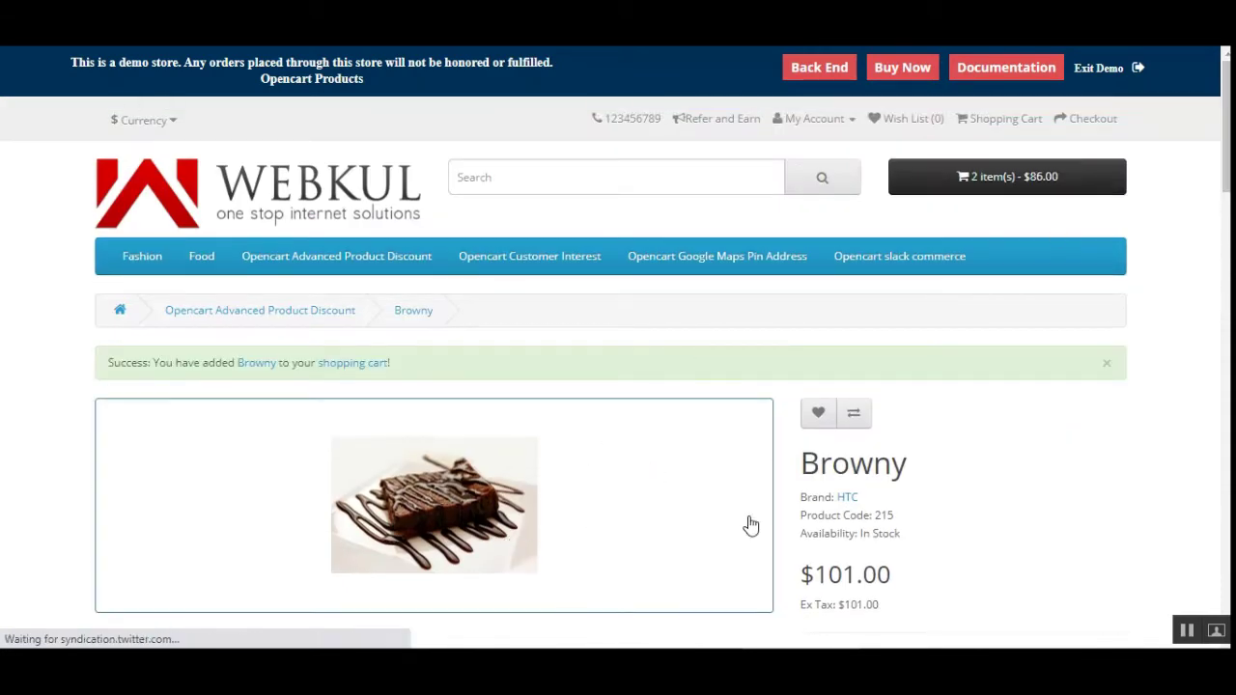
pyautogui.click(1024, 185)
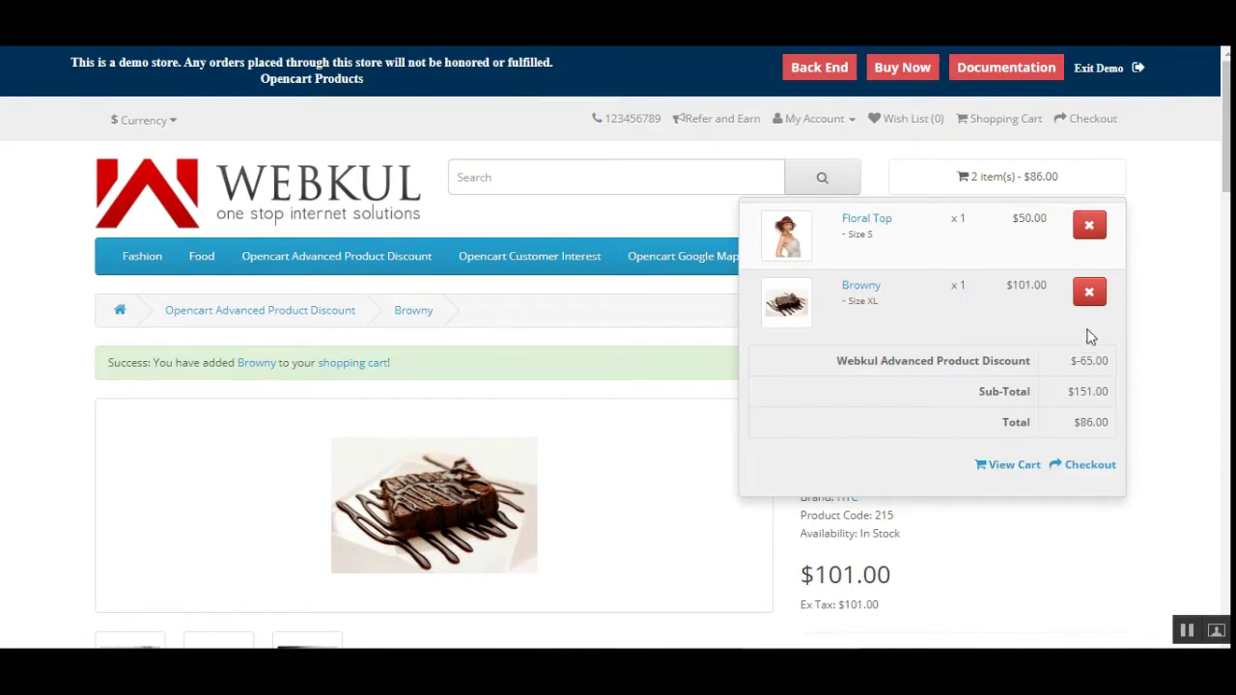
pyautogui.click(1169, 171)
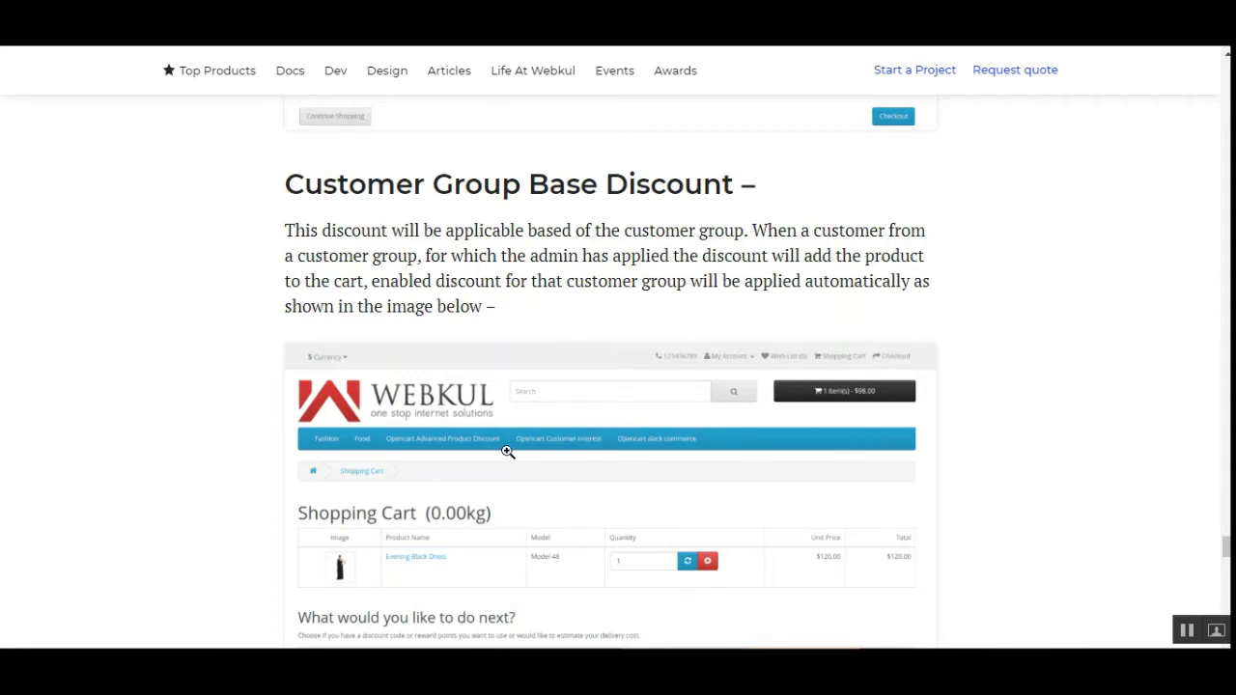
# Open the Customer Group Base Discount cart image from the guide in a new tab, examine its discount and totals, and close it
pyautogui.click(586, 453)
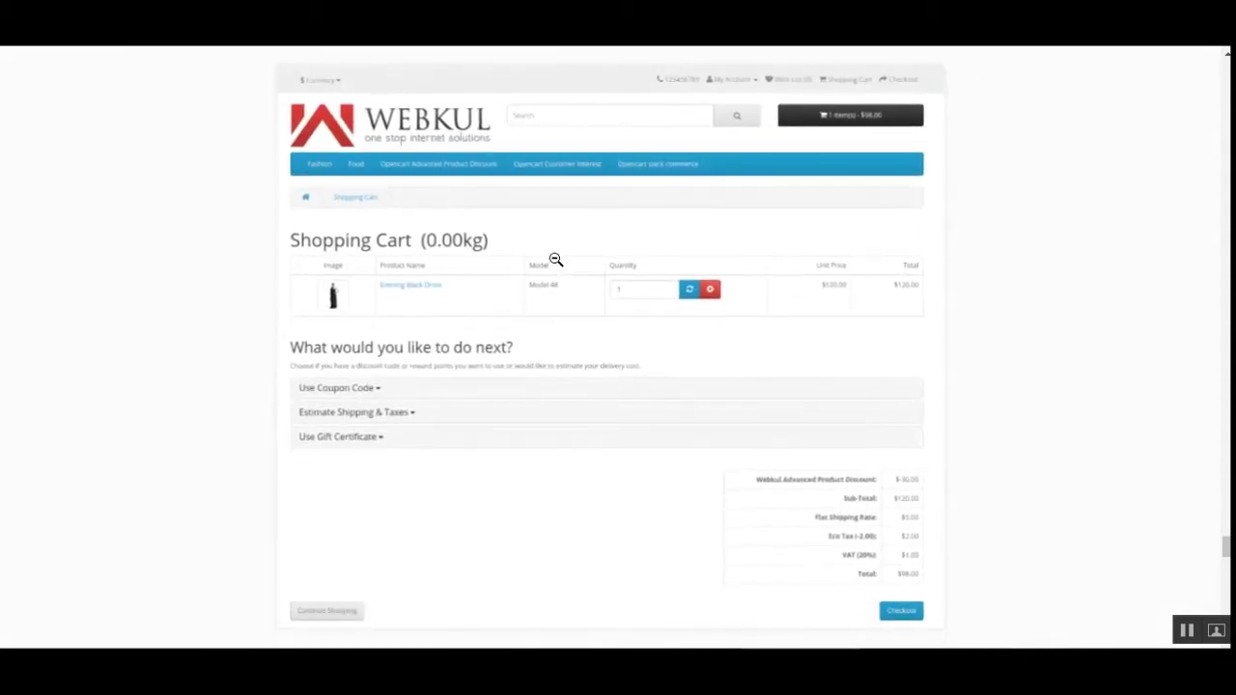
pyautogui.rightClick(555, 265)
pyautogui.click(621, 270)
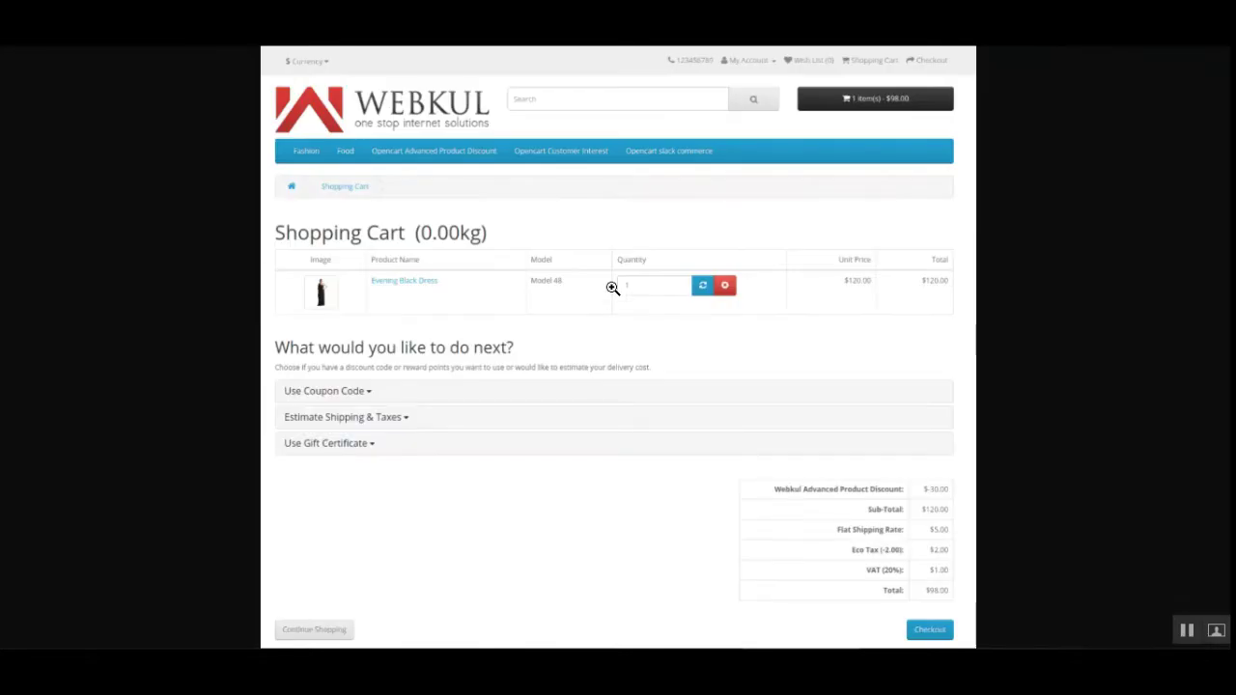
pyautogui.click(605, 291)
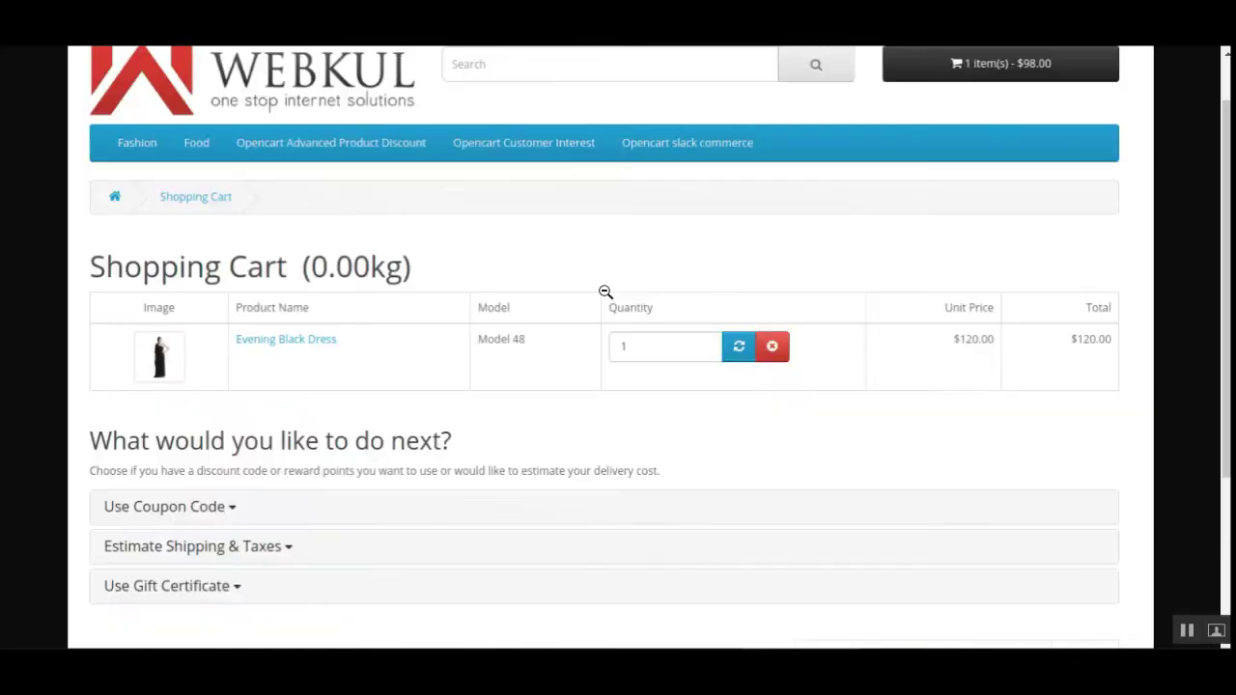
pyautogui.scroll(-3, 596, 429)
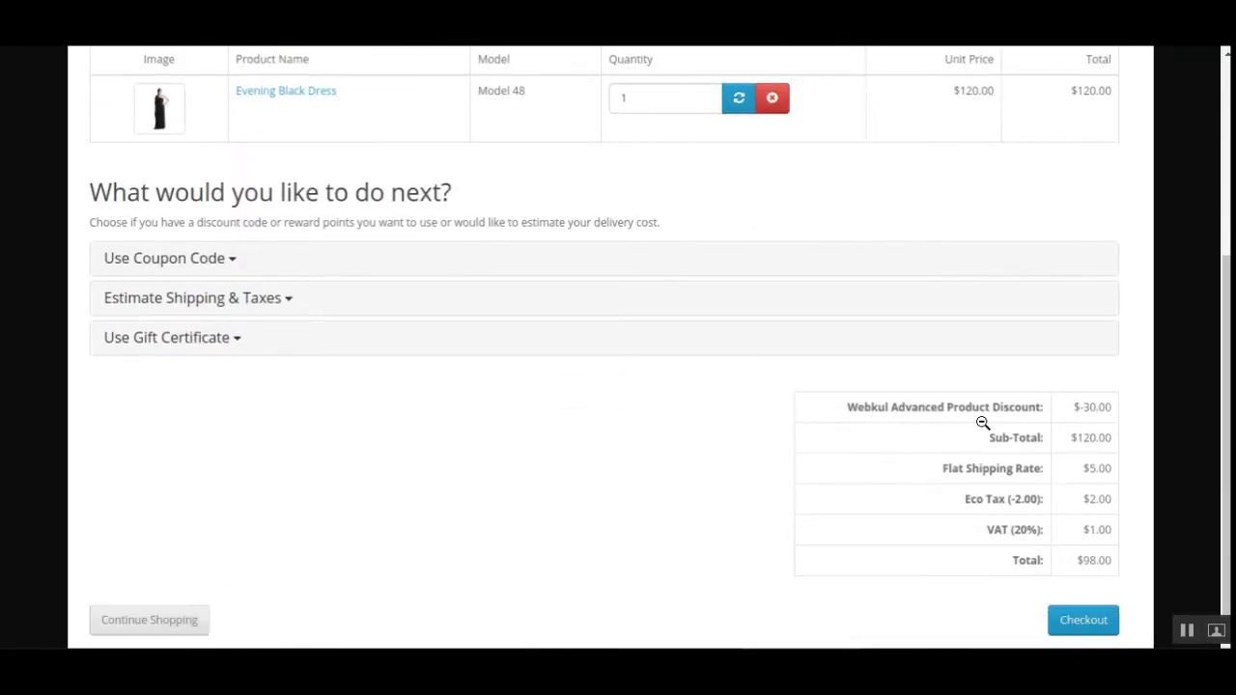
pyautogui.scroll(2, 925, 432)
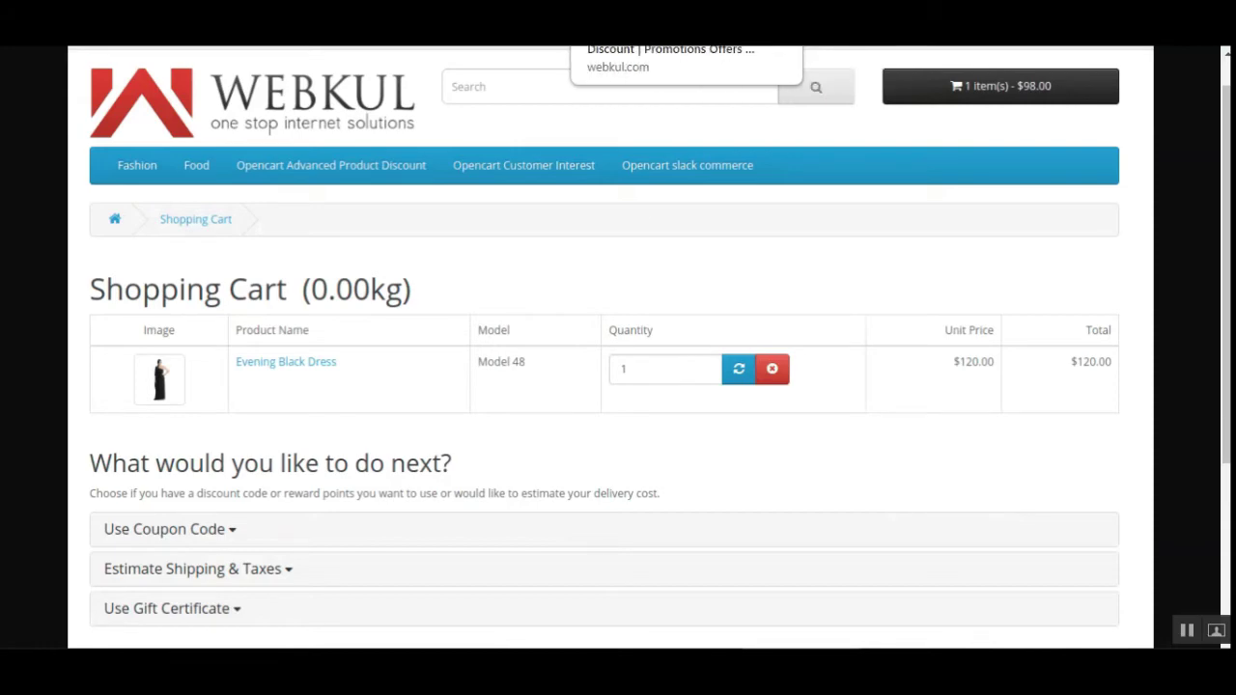
pyautogui.click(620, 206)
pyautogui.hotkey('ctrl', 'w')
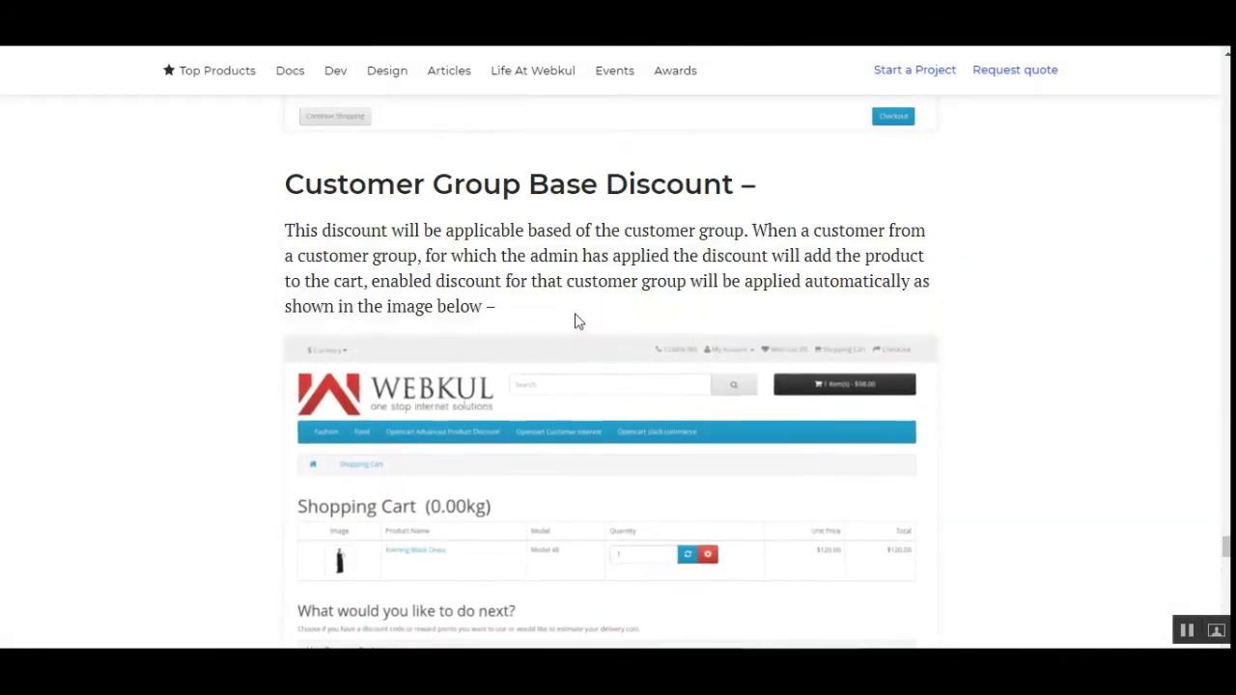
# Go to the guide's Datewise Discount section and view its Order Information image enlarged in a new tab
pyautogui.scroll(-3, 573, 320)
pyautogui.scroll(-5, 573, 319)
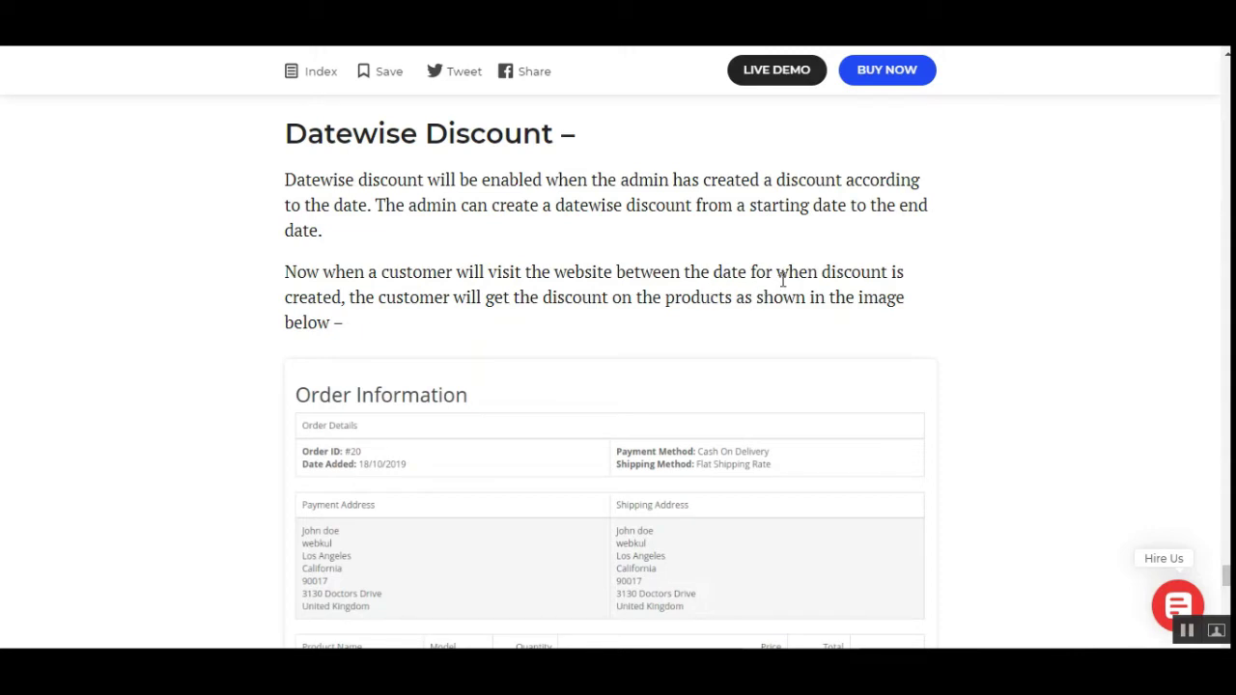
pyautogui.scroll(-1, 614, 358)
pyautogui.rightClick(619, 351)
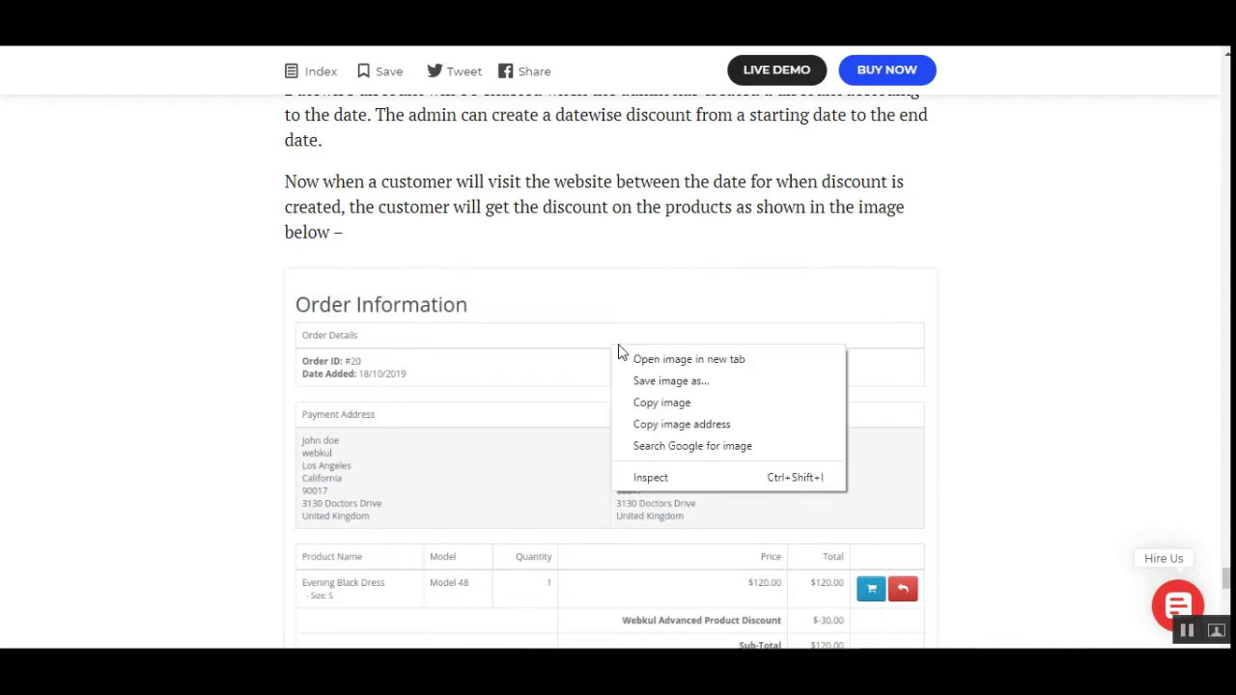
pyautogui.click(689, 359)
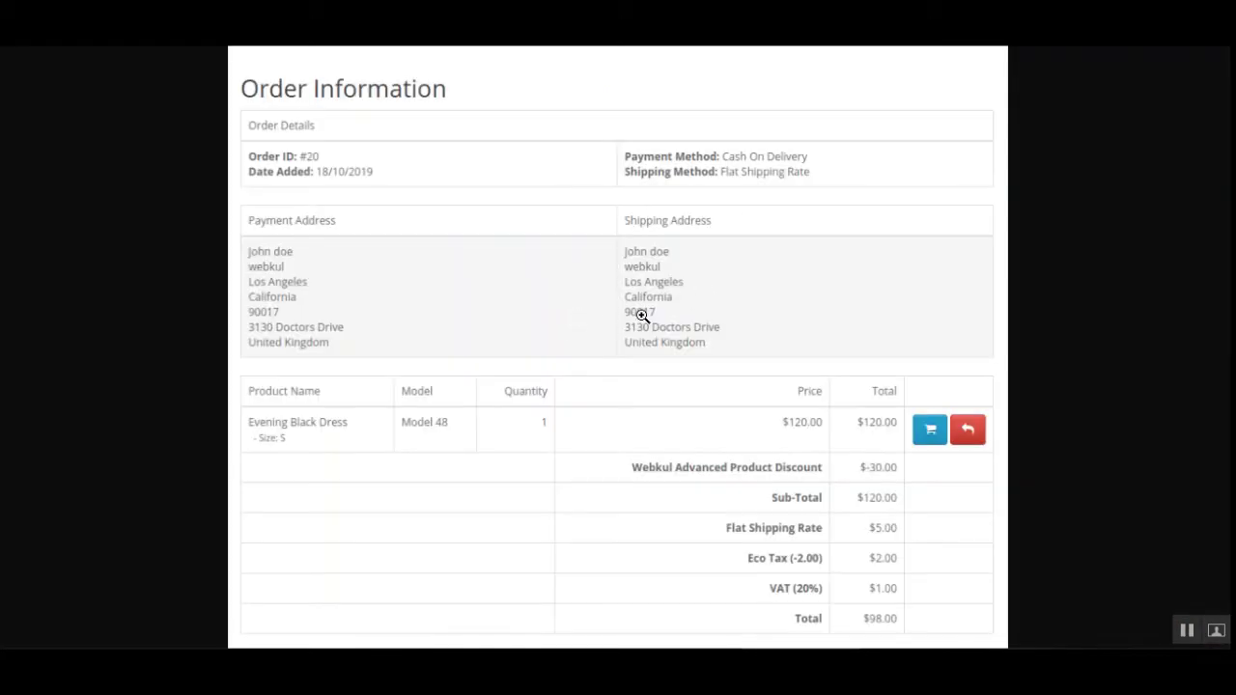
pyautogui.click(649, 325)
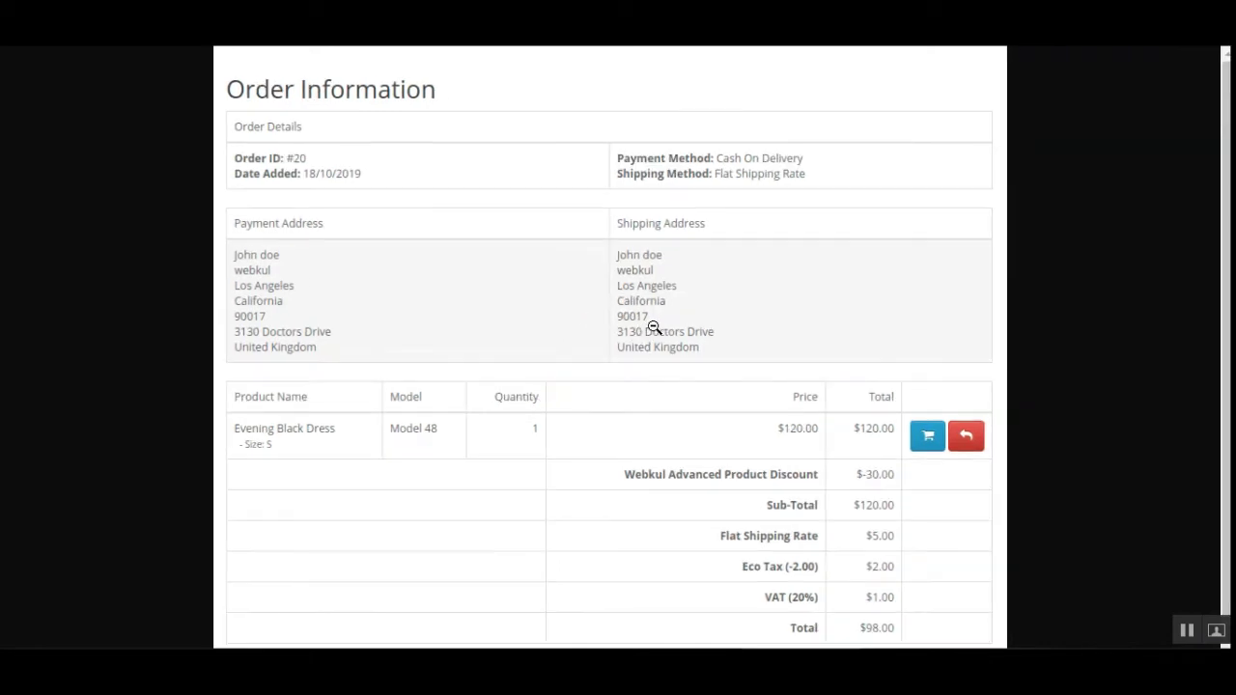
pyautogui.scroll(-1, 653, 331)
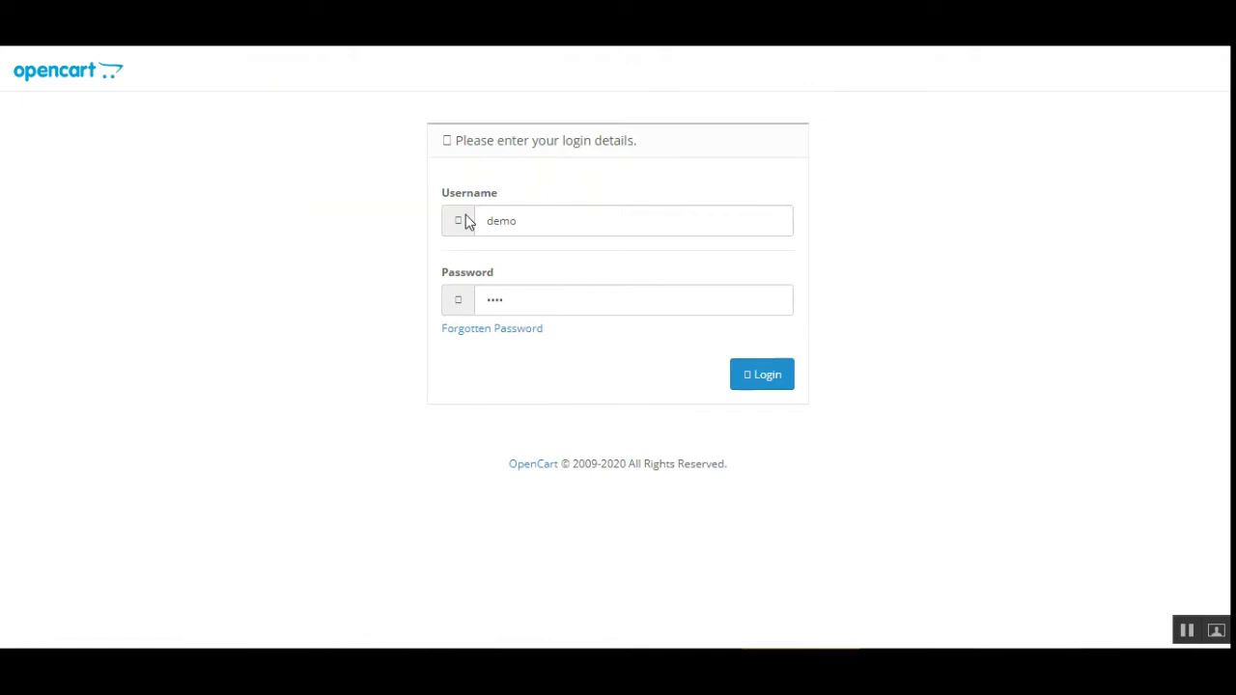
# Log in to the OpenCart admin with the saved administrator username and its account password
pyautogui.moveTo(476, 221); pyautogui.dragTo(530, 222)
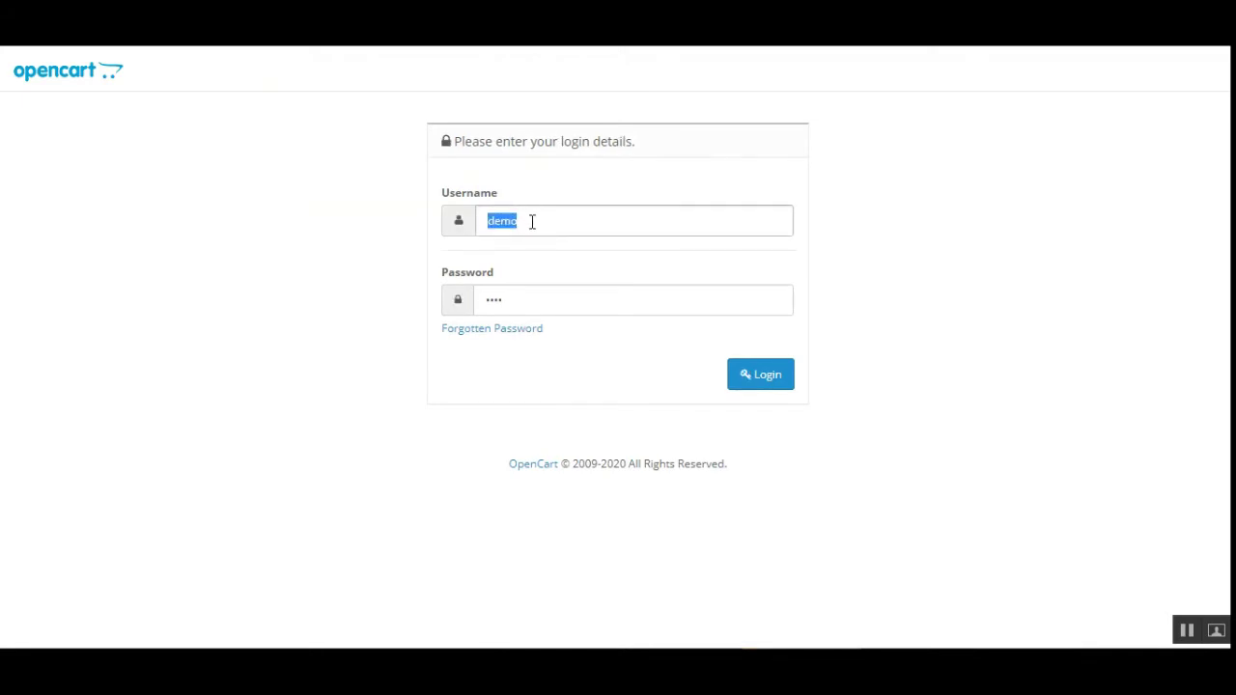
pyautogui.write('@')
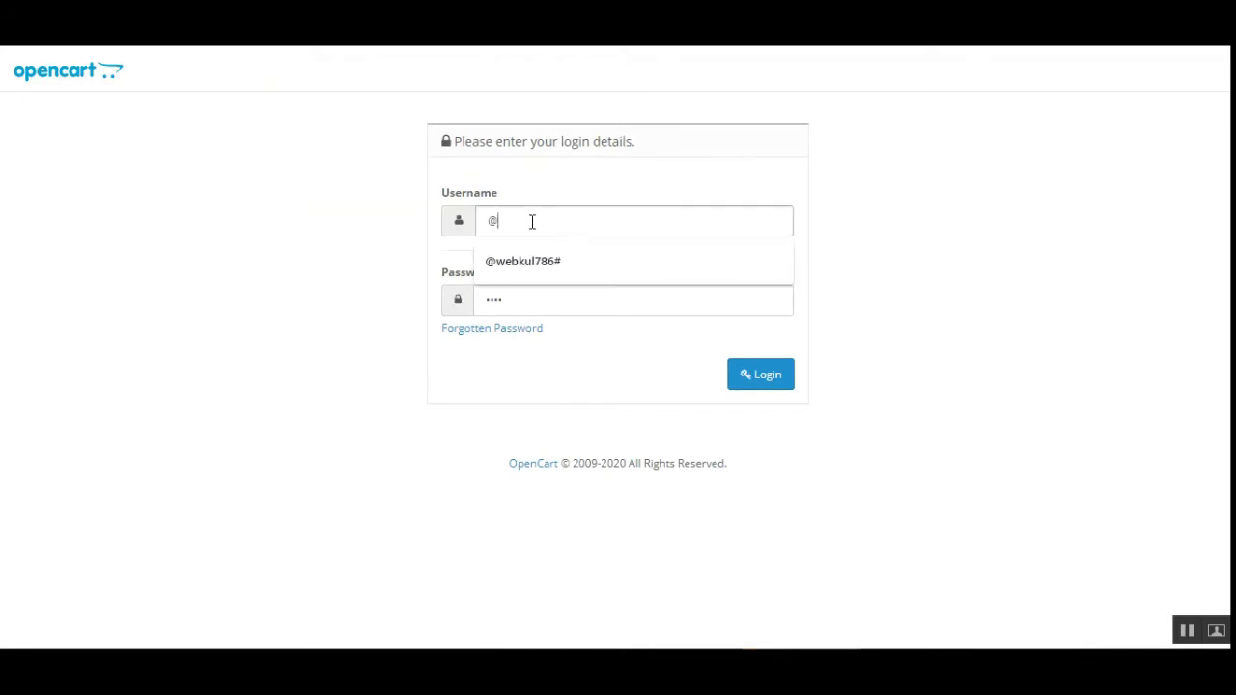
pyautogui.click(551, 258)
pyautogui.click(850, 299)
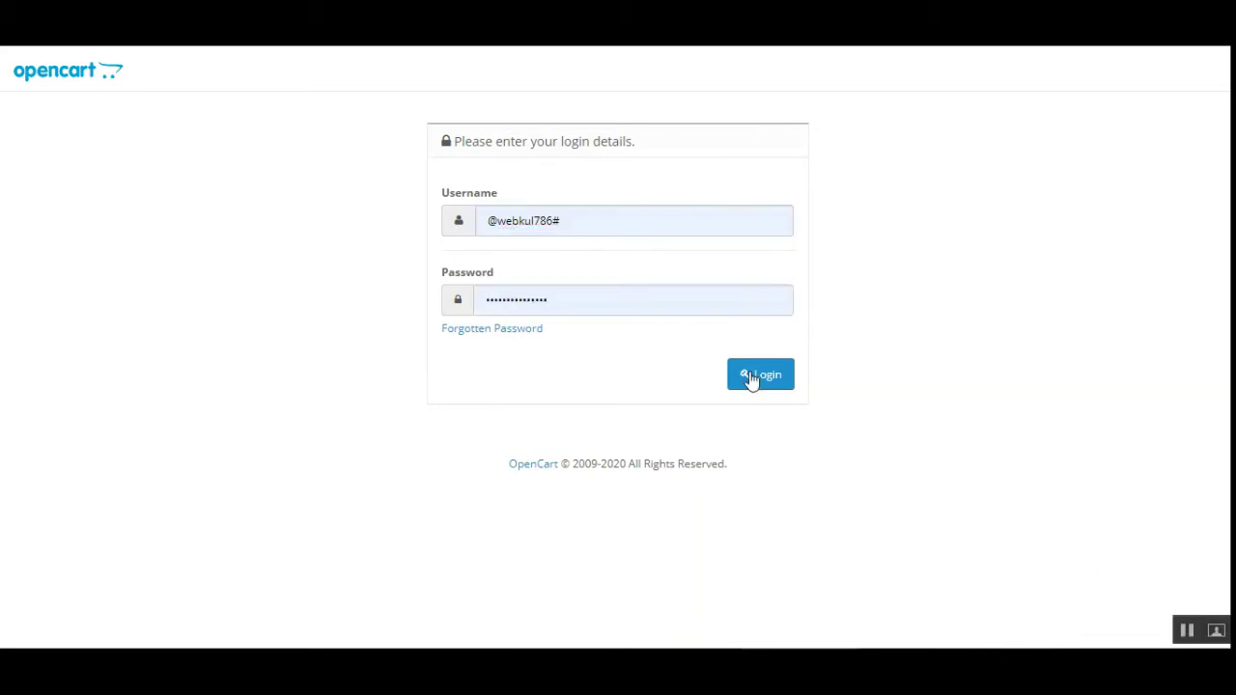
pyautogui.click(773, 375)
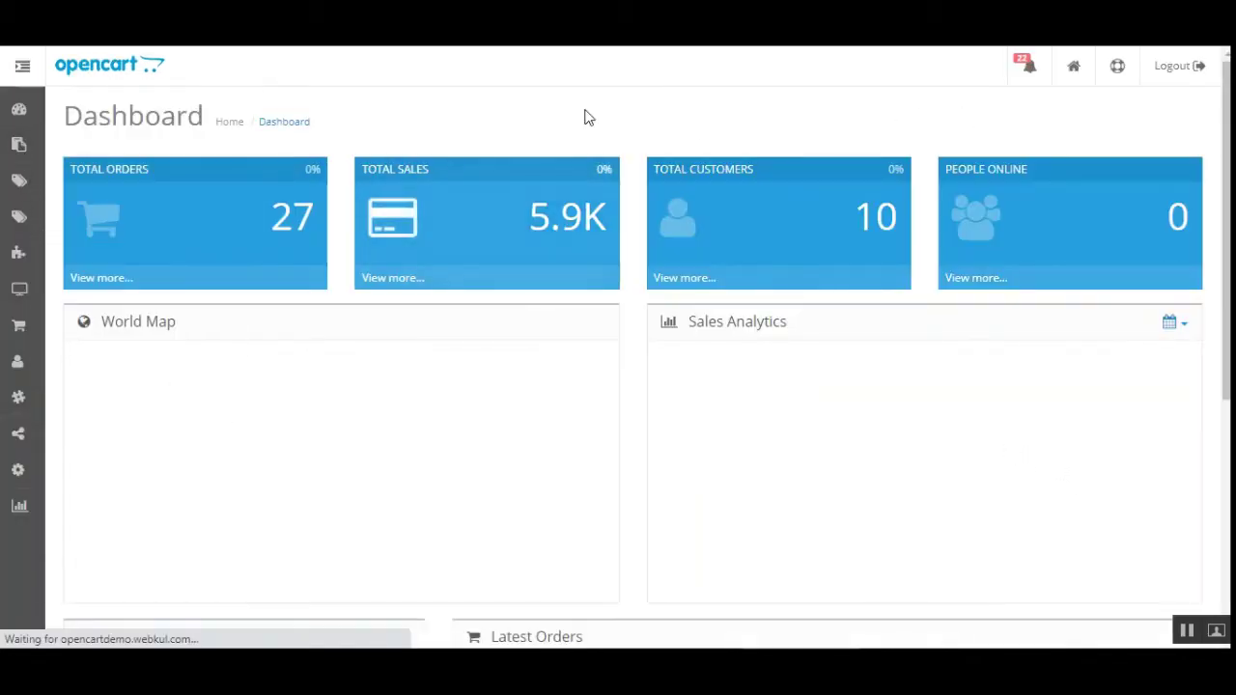
# Open the Product, Category, Customer Group and Datewise Discount pages of Advanced Discount, each in a new tab
pyautogui.click(23, 67)
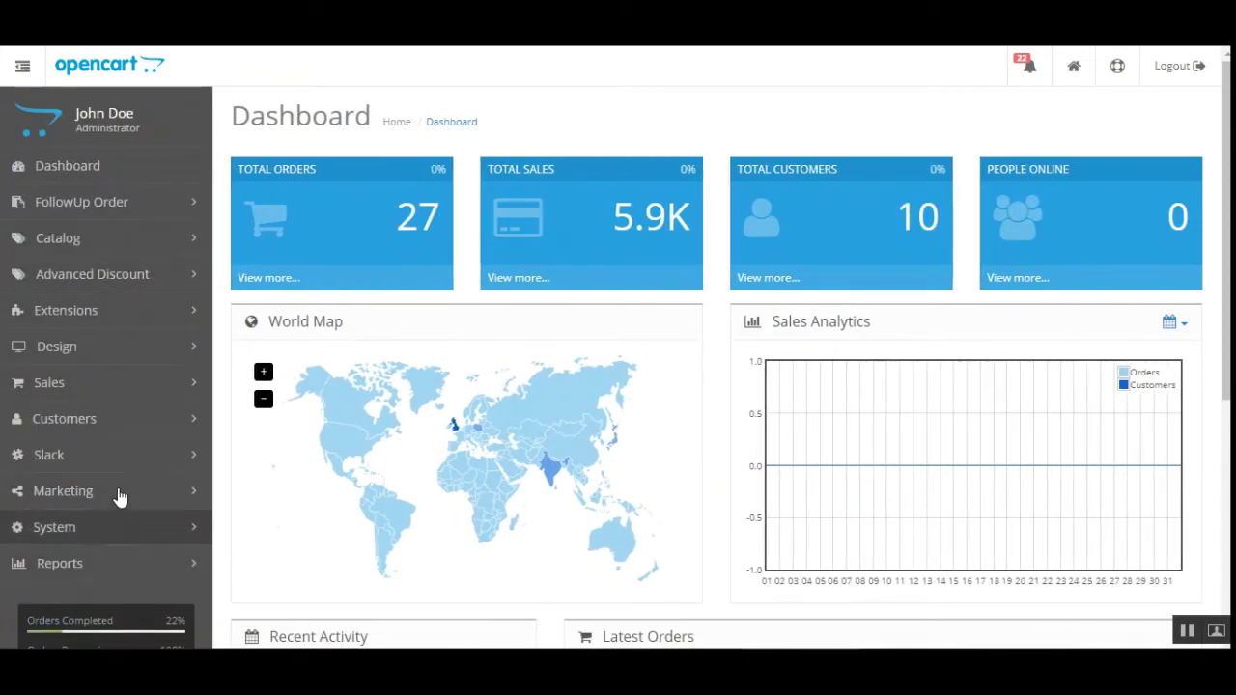
pyautogui.click(161, 277)
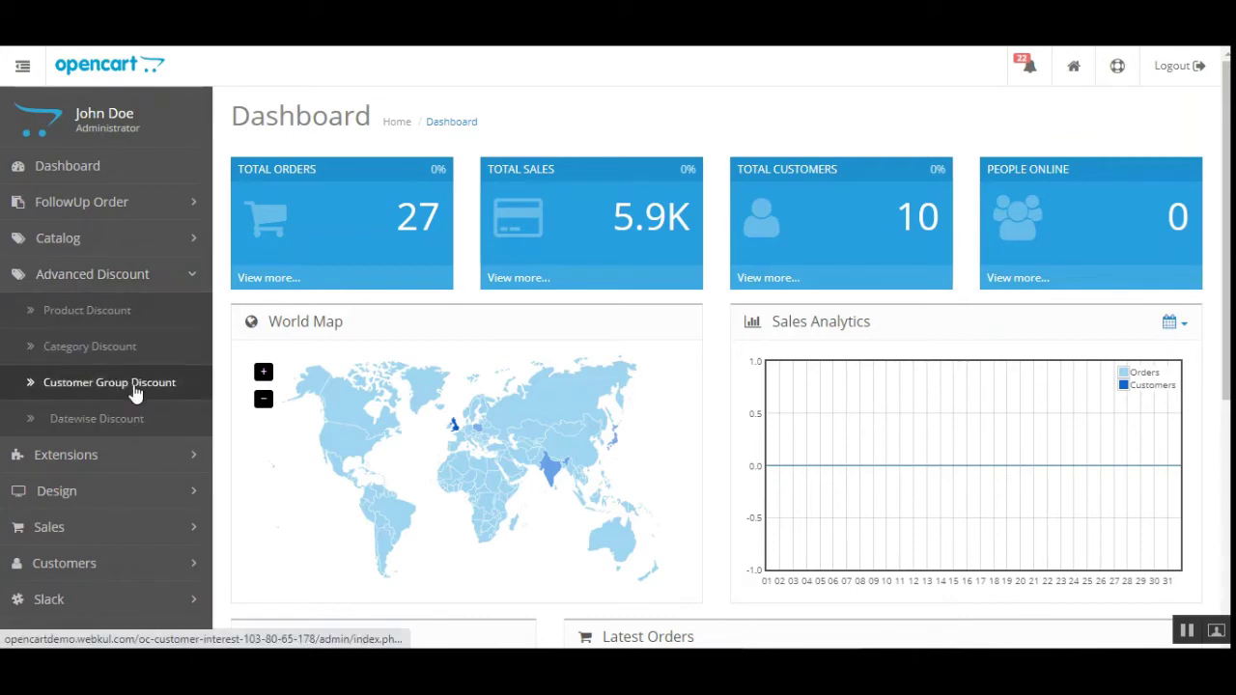
pyautogui.rightClick(129, 314)
pyautogui.click(166, 329)
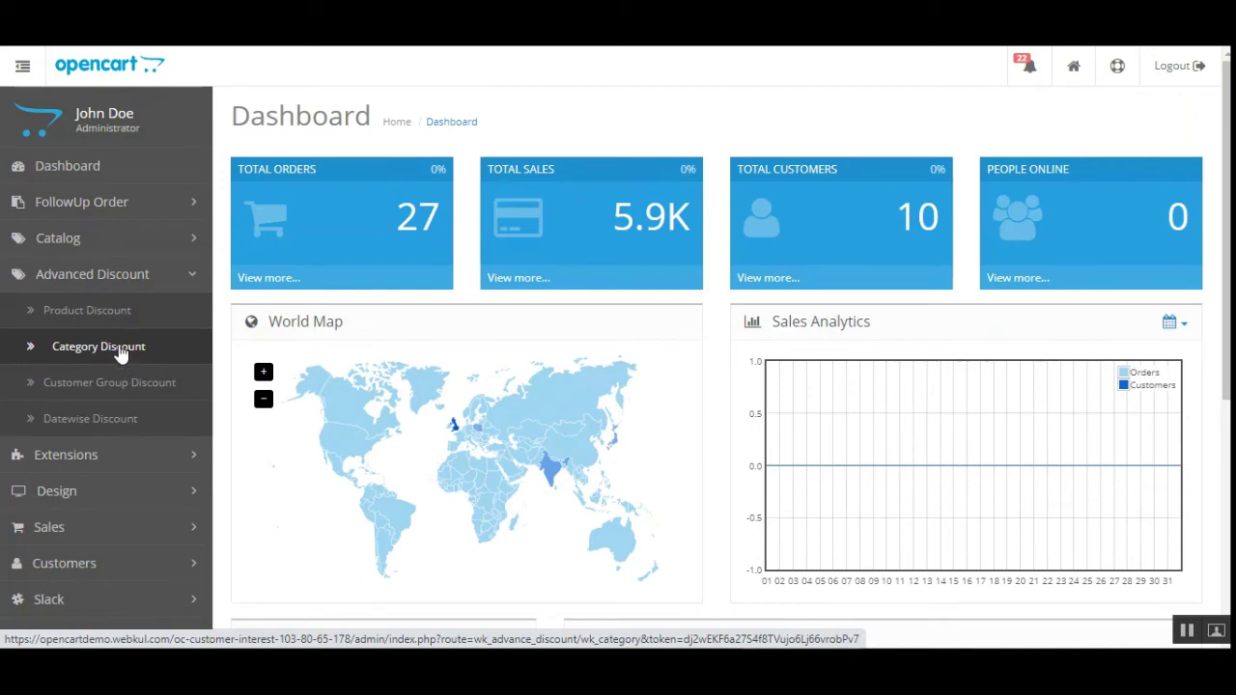
pyautogui.rightClick(157, 352)
pyautogui.click(166, 359)
pyautogui.rightClick(118, 393)
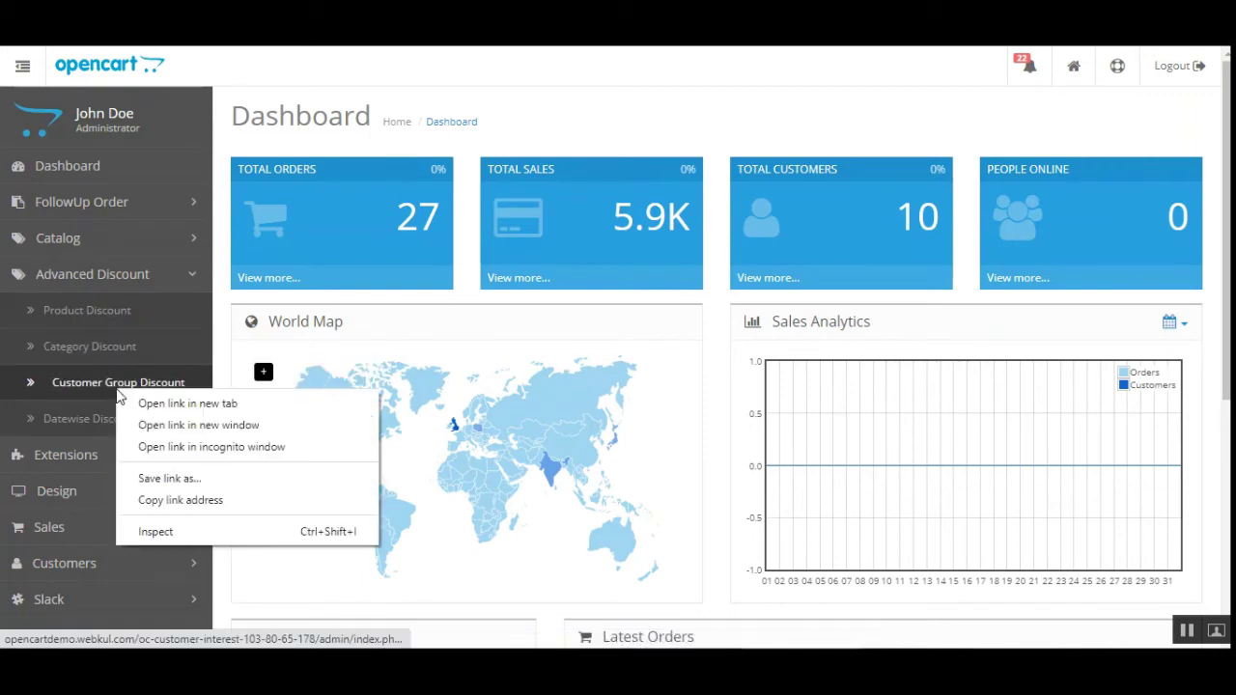
pyautogui.click(174, 403)
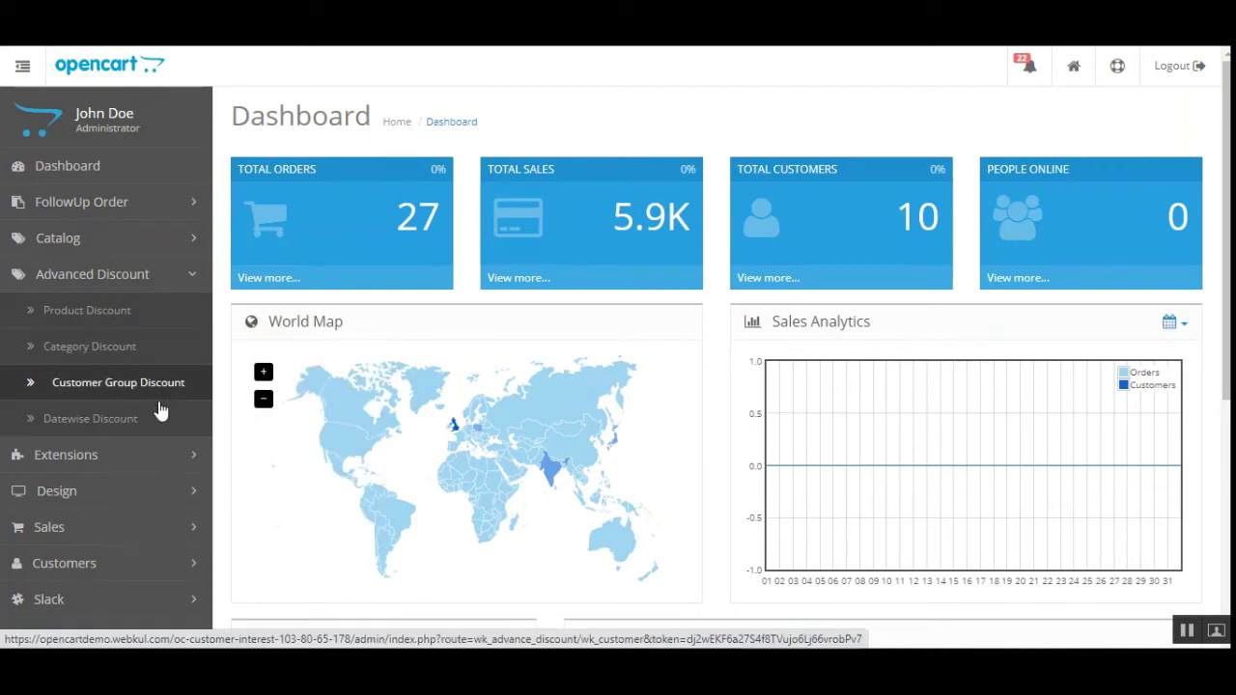
pyautogui.rightClick(108, 425)
pyautogui.click(171, 434)
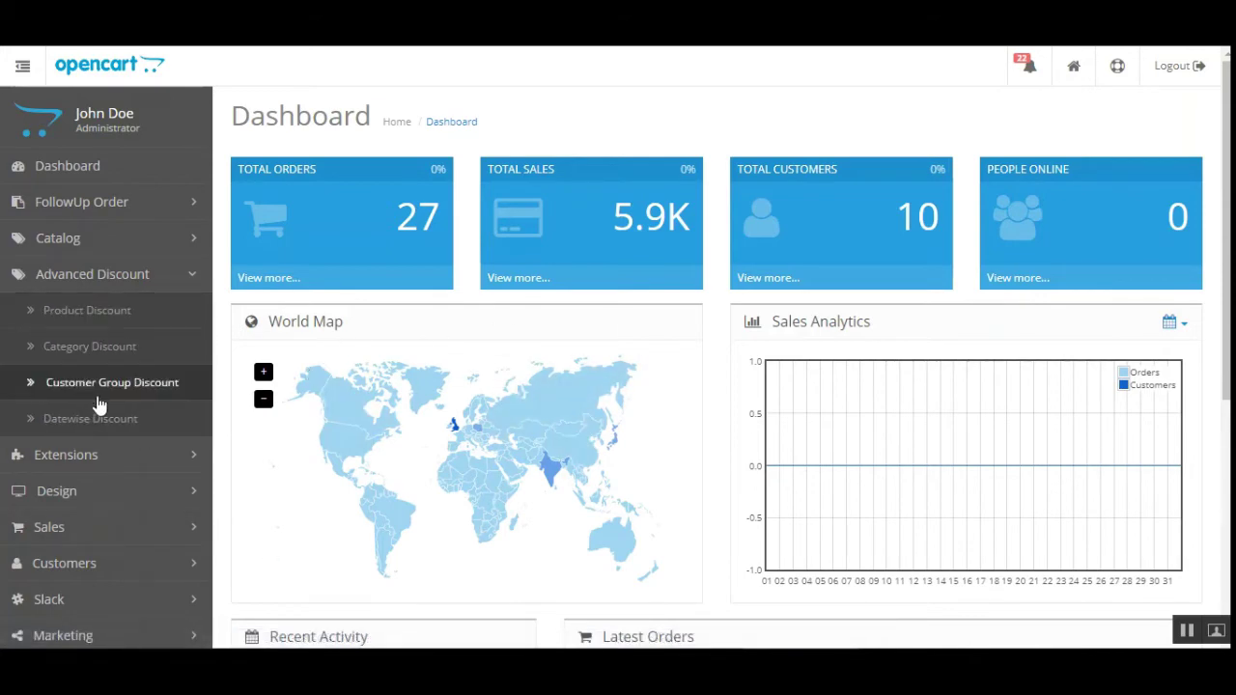
pyautogui.scroll(-3, 210, 516)
pyautogui.scroll(3, 212, 515)
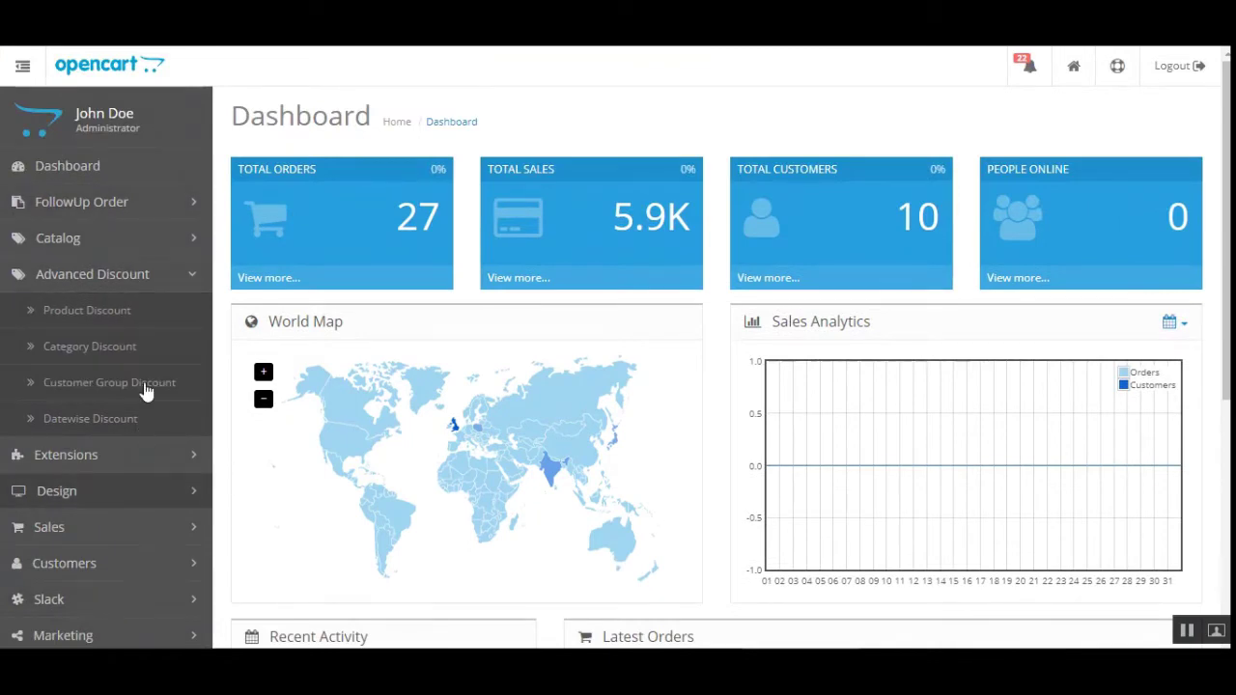
# Open the admin's Extensions list and bring up the choice of extension types
pyautogui.click(160, 461)
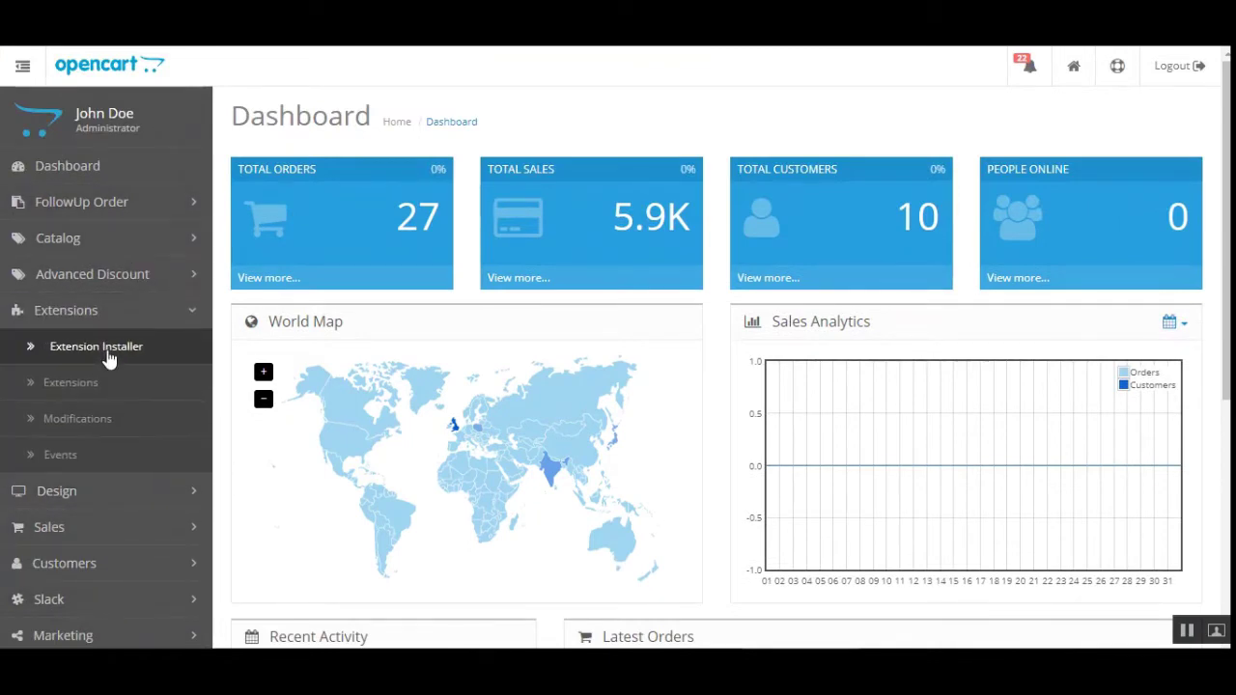
pyautogui.click(104, 386)
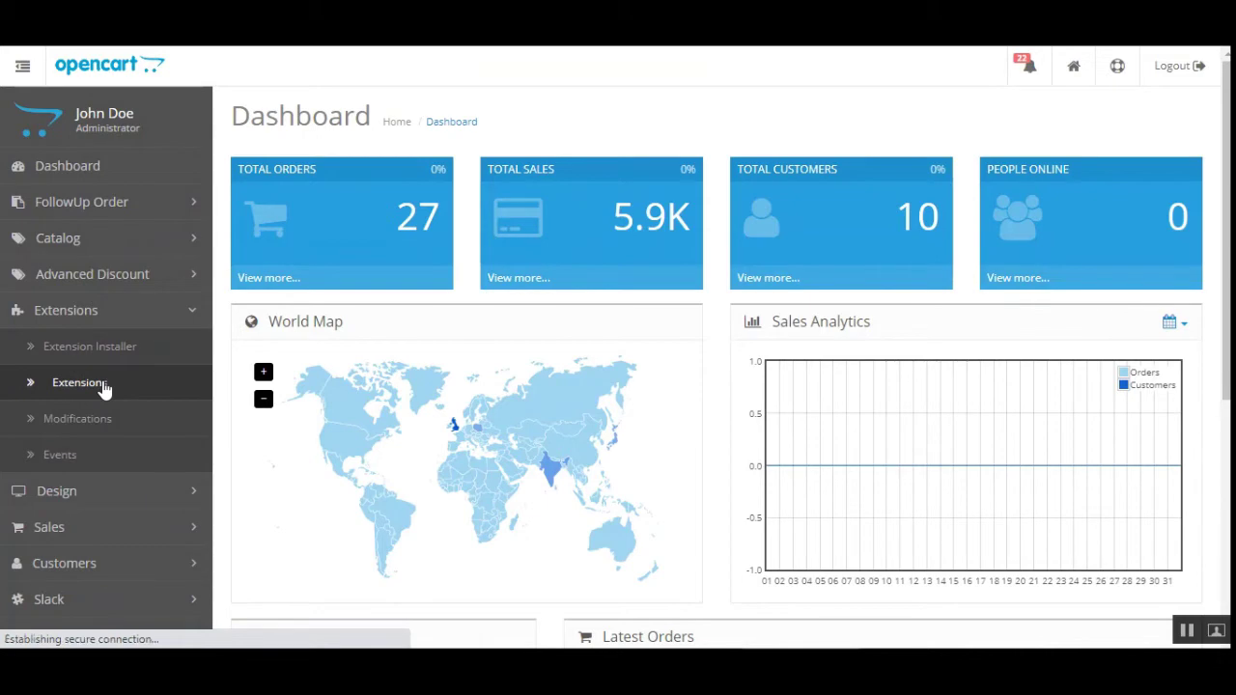
pyautogui.scroll(-1, 104, 386)
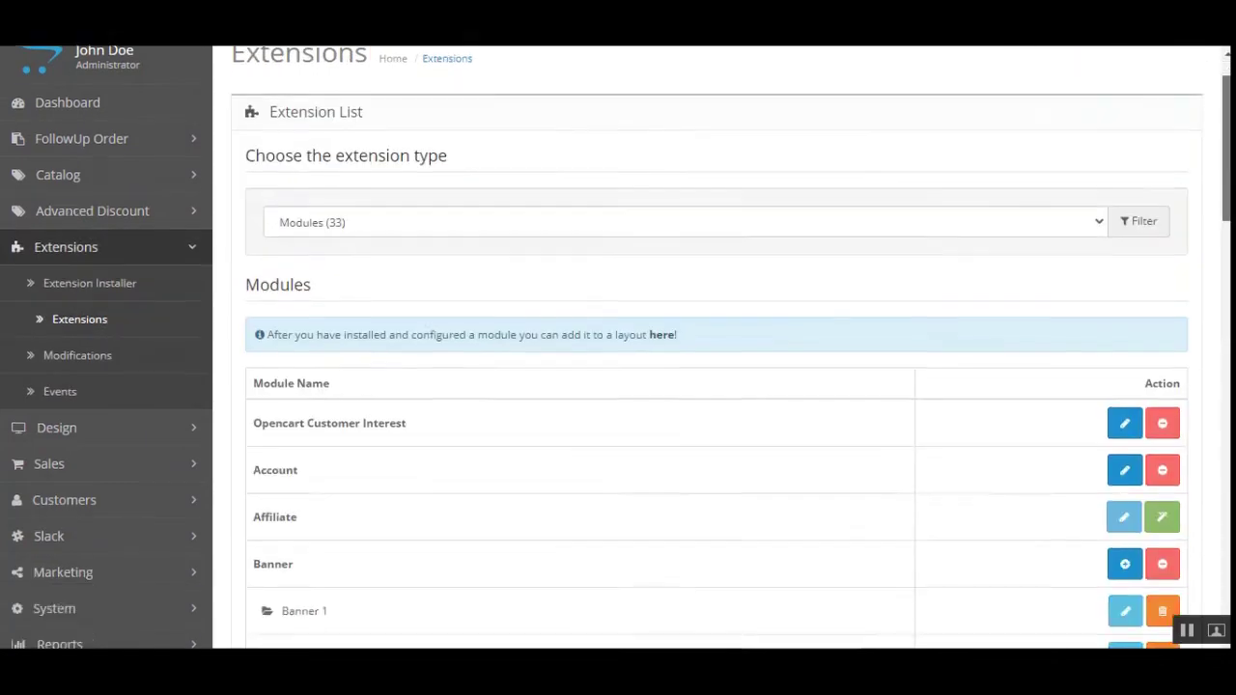
pyautogui.scroll(-2, 1119, 151)
pyautogui.click(1045, 114)
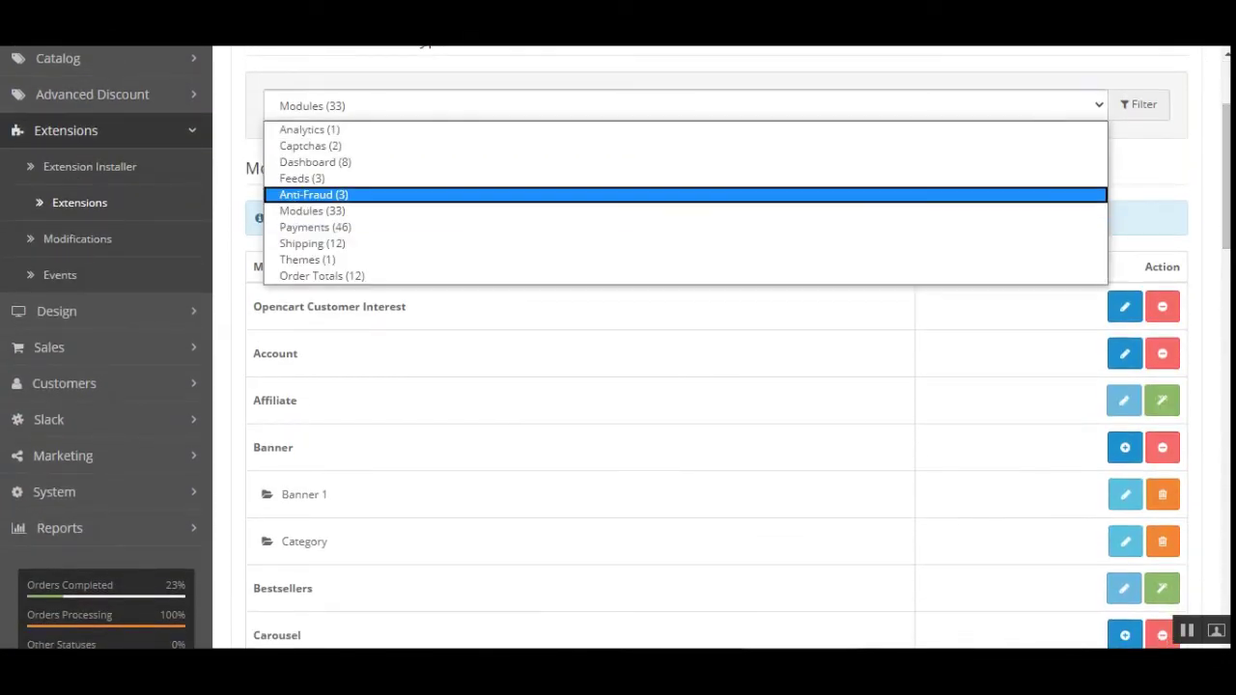
# Find Opencart Advanced Product Discount in the module list and open it for editing
pyautogui.scroll(-5, 716, 347)
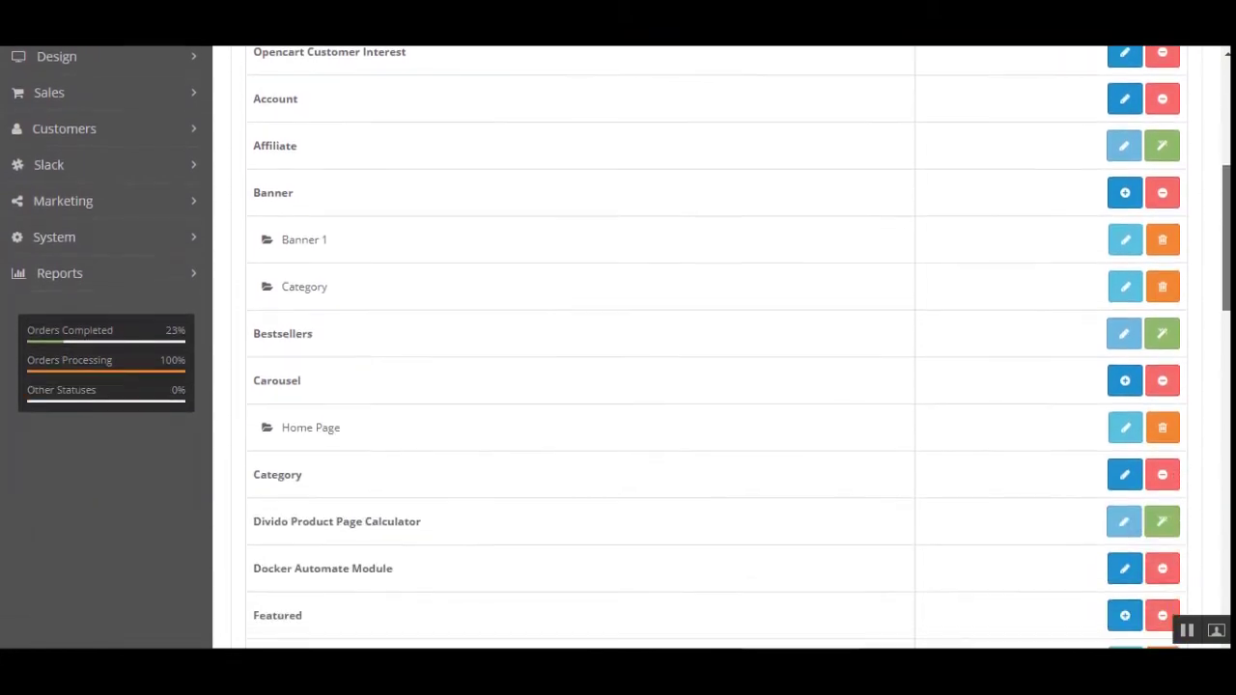
pyautogui.scroll(-10, 716, 347)
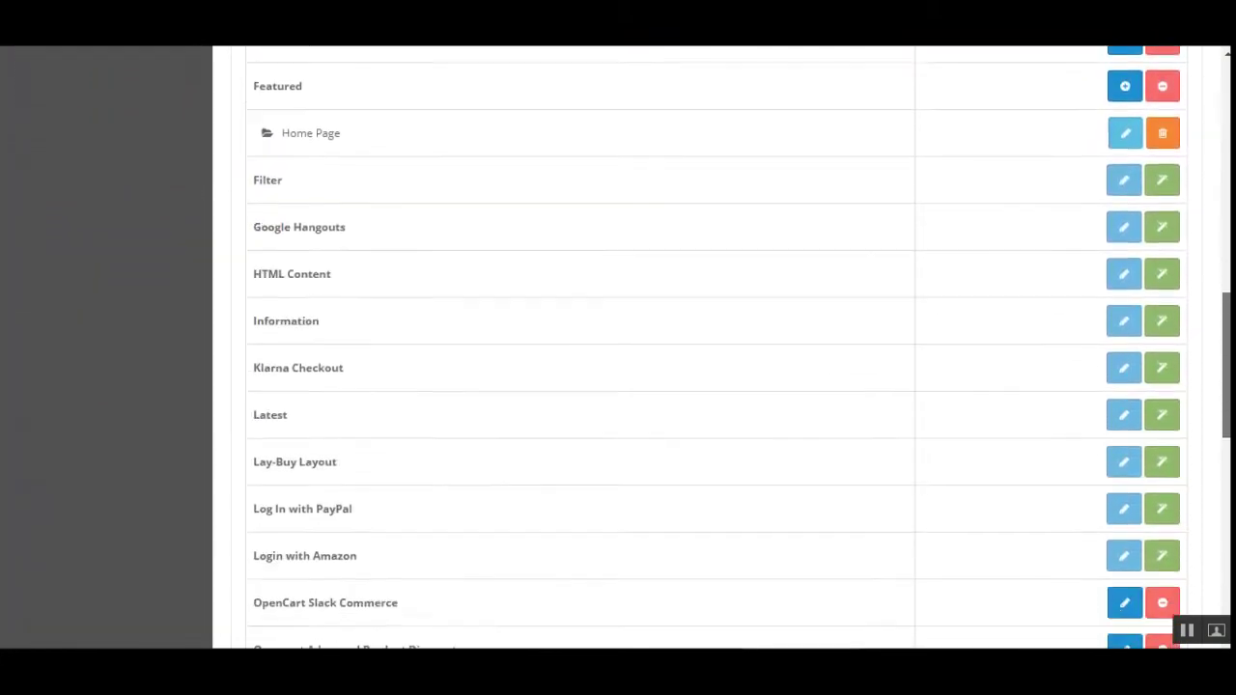
pyautogui.scroll(-7, 571, 395)
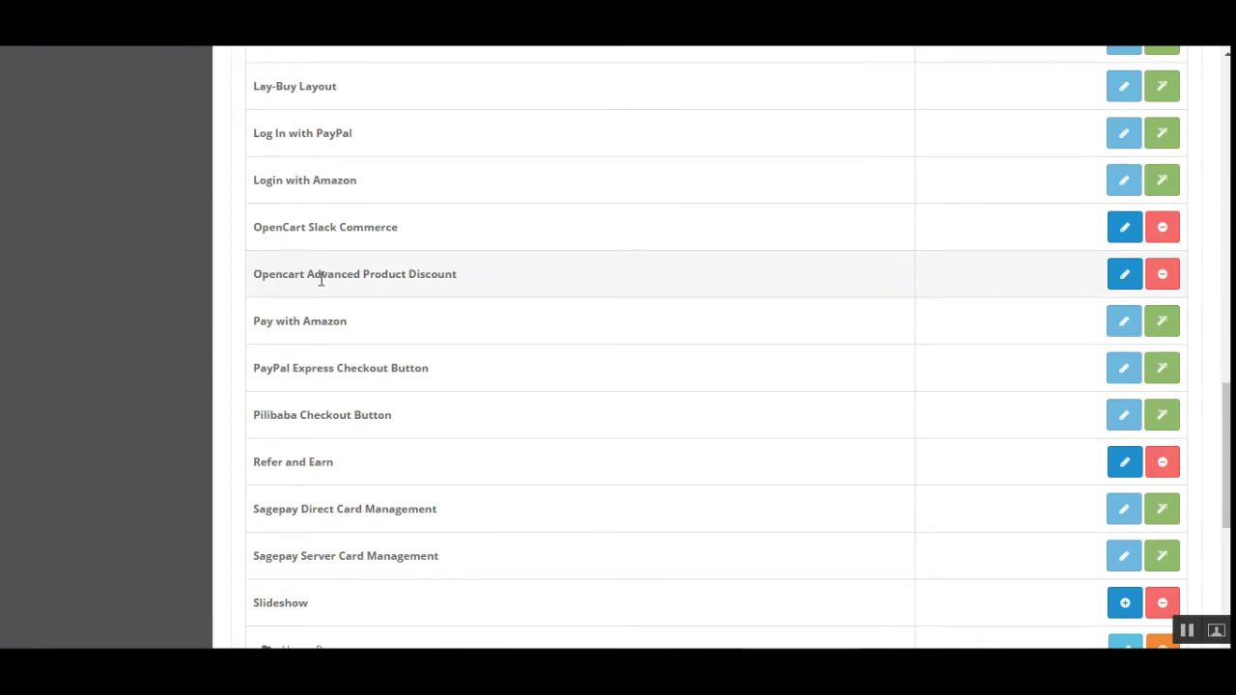
pyautogui.moveTo(260, 275); pyautogui.dragTo(443, 278)
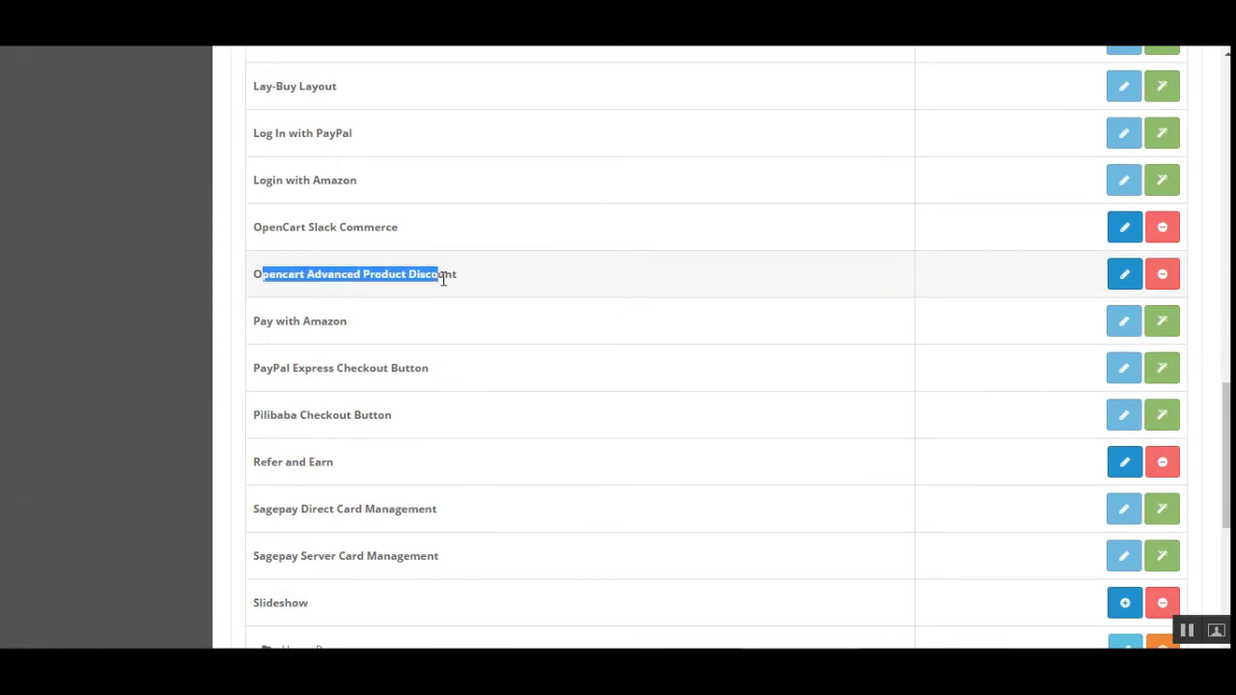
pyautogui.click(1125, 277)
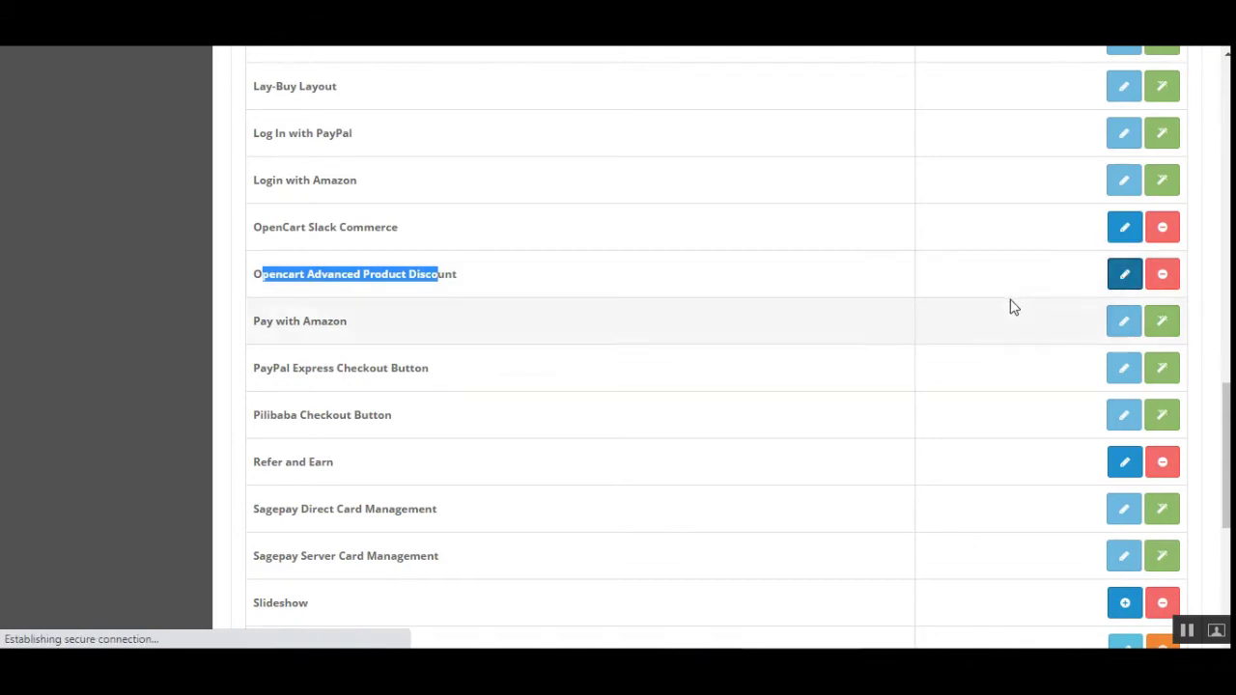
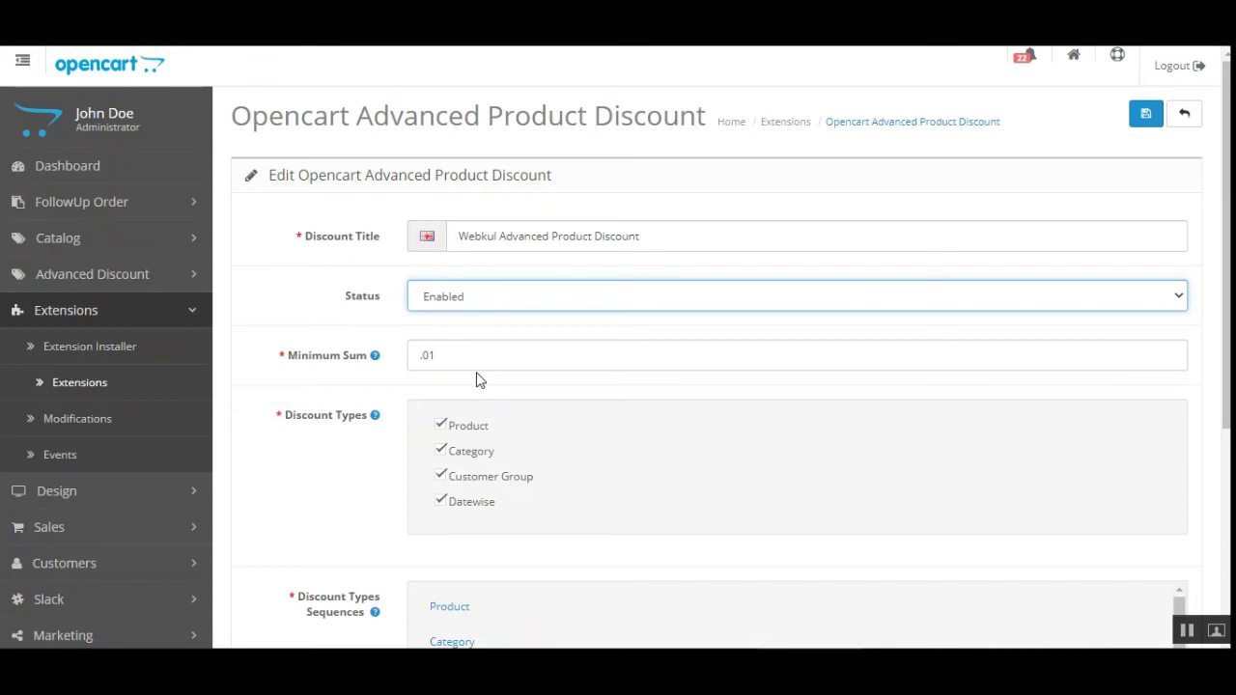
# Rearrange the Discount Types Sequences of the module into the order Customer Group, Category, Product, Datewise
pyautogui.scroll(-3, 476, 381)
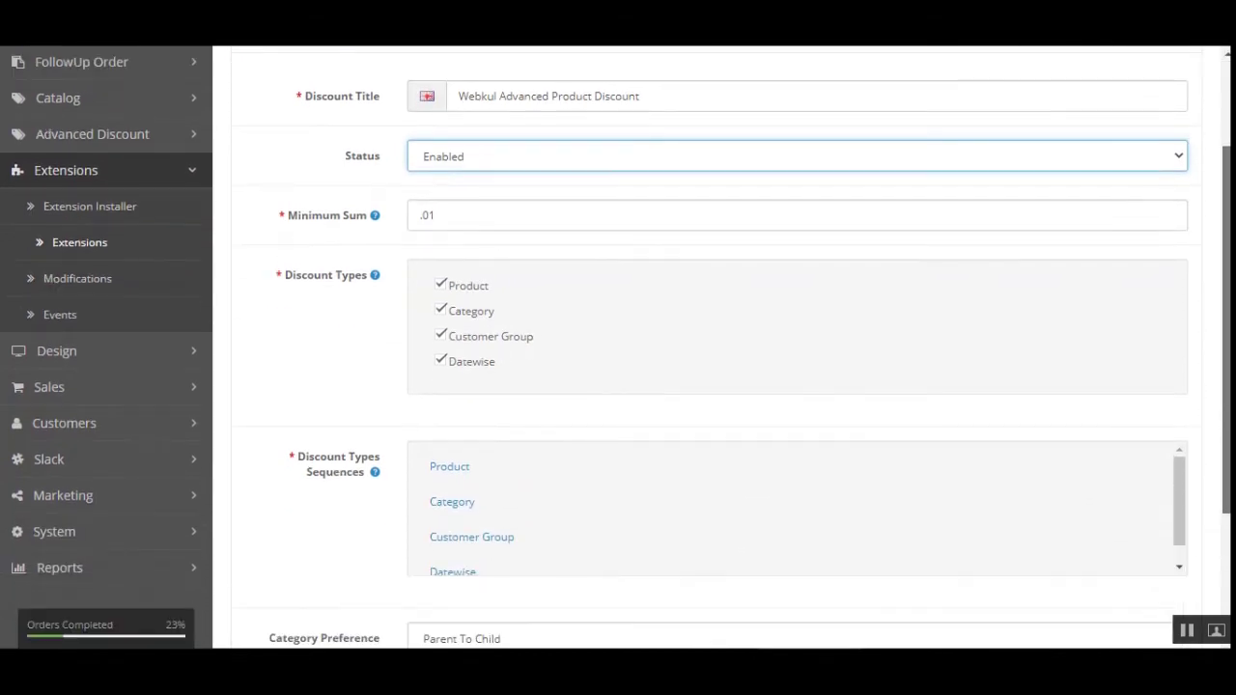
pyautogui.moveTo(377, 279)
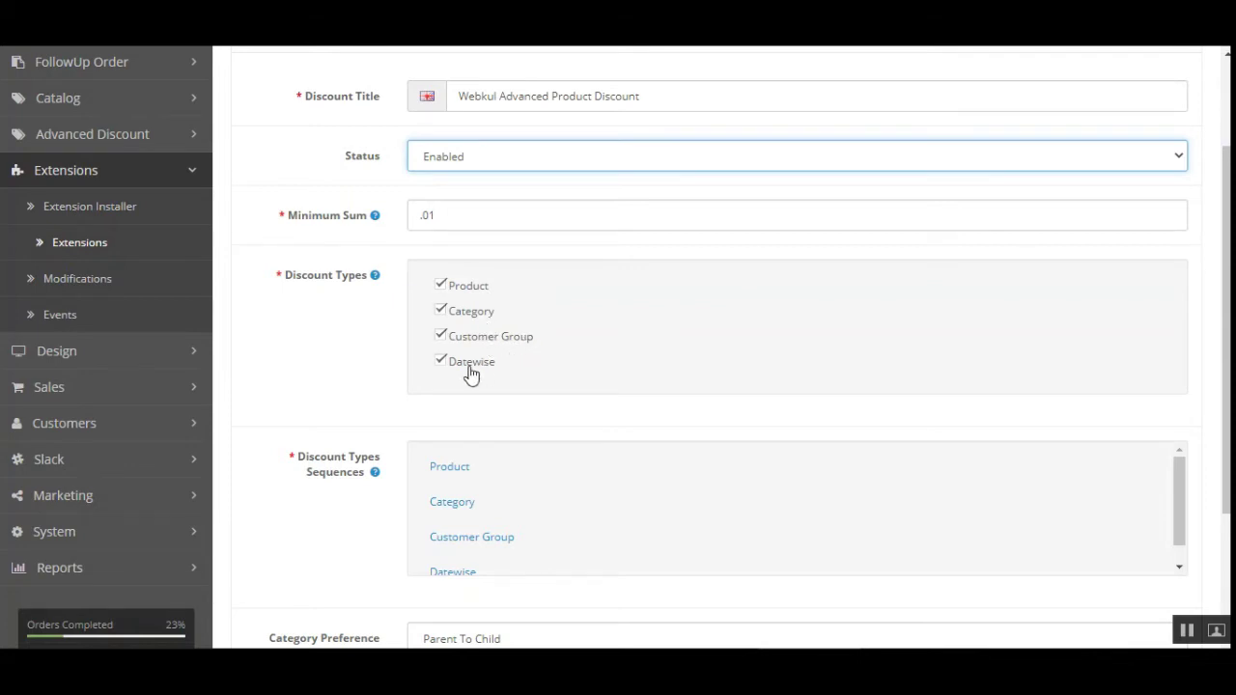
pyautogui.moveTo(490, 374)
pyautogui.mouseDown()
pyautogui.moveTo(491, 353)
pyautogui.moveTo(472, 382)
pyautogui.mouseUp()
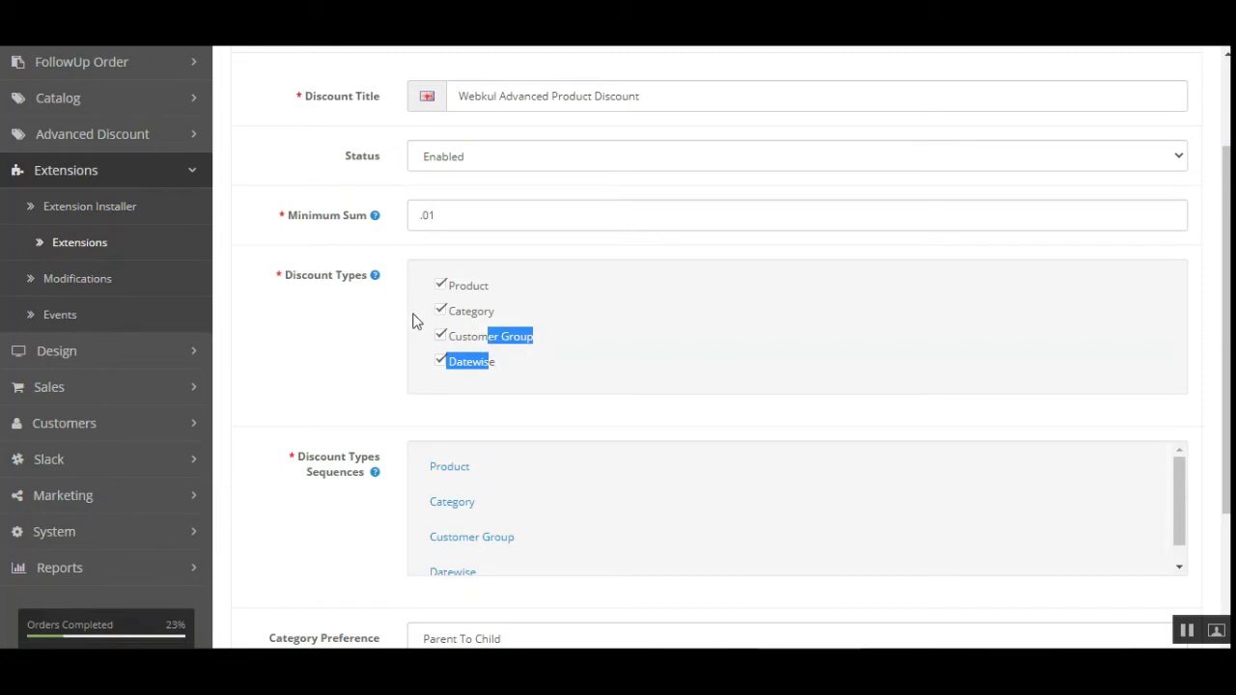
pyautogui.click(597, 377)
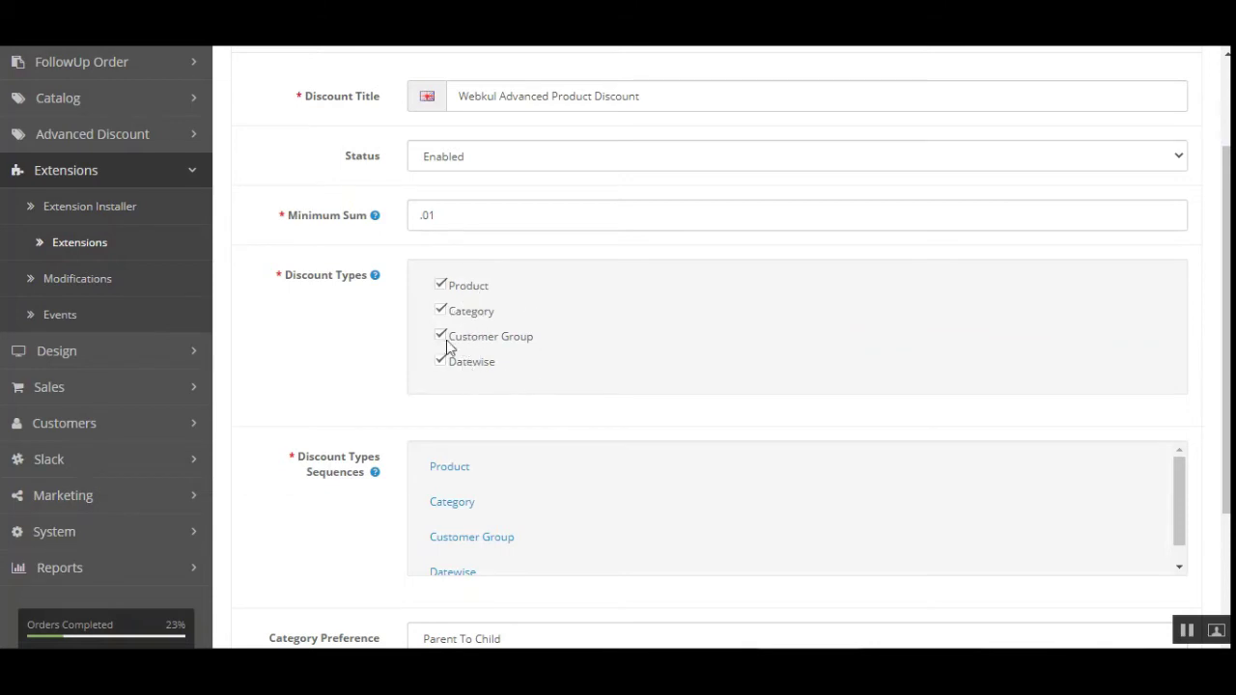
pyautogui.scroll(-2, 1225, 328)
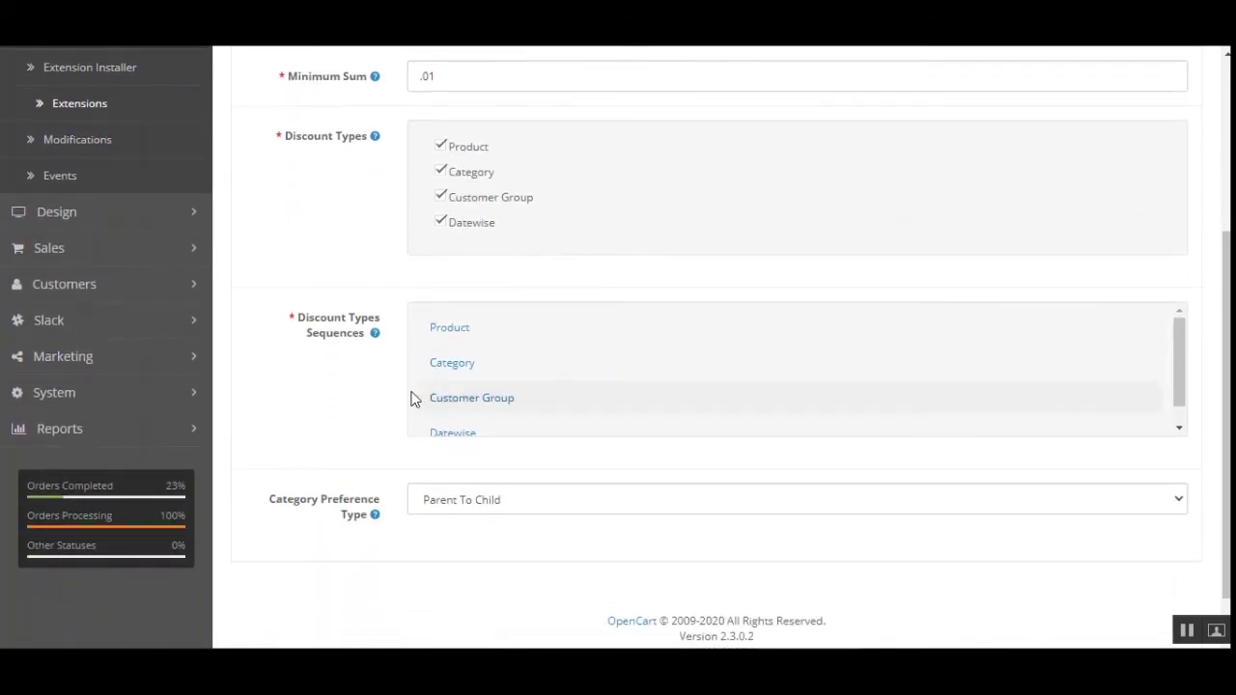
pyautogui.moveTo(341, 334)
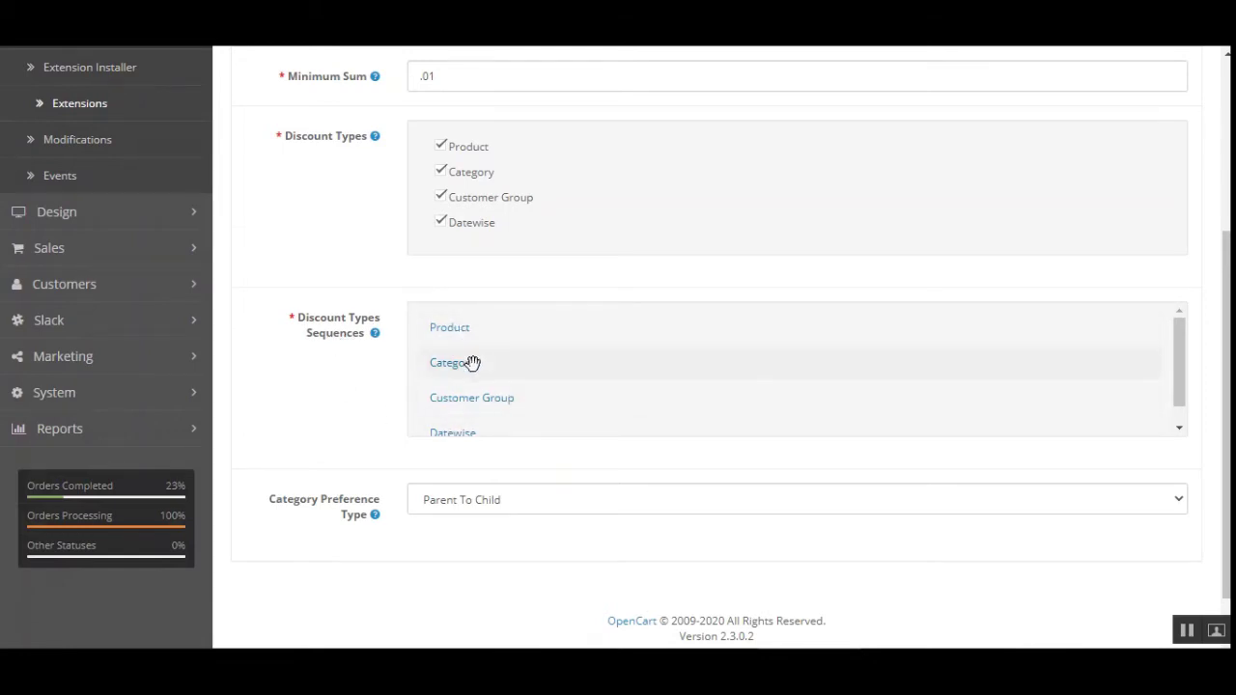
pyautogui.moveTo(472, 365); pyautogui.dragTo(492, 326)
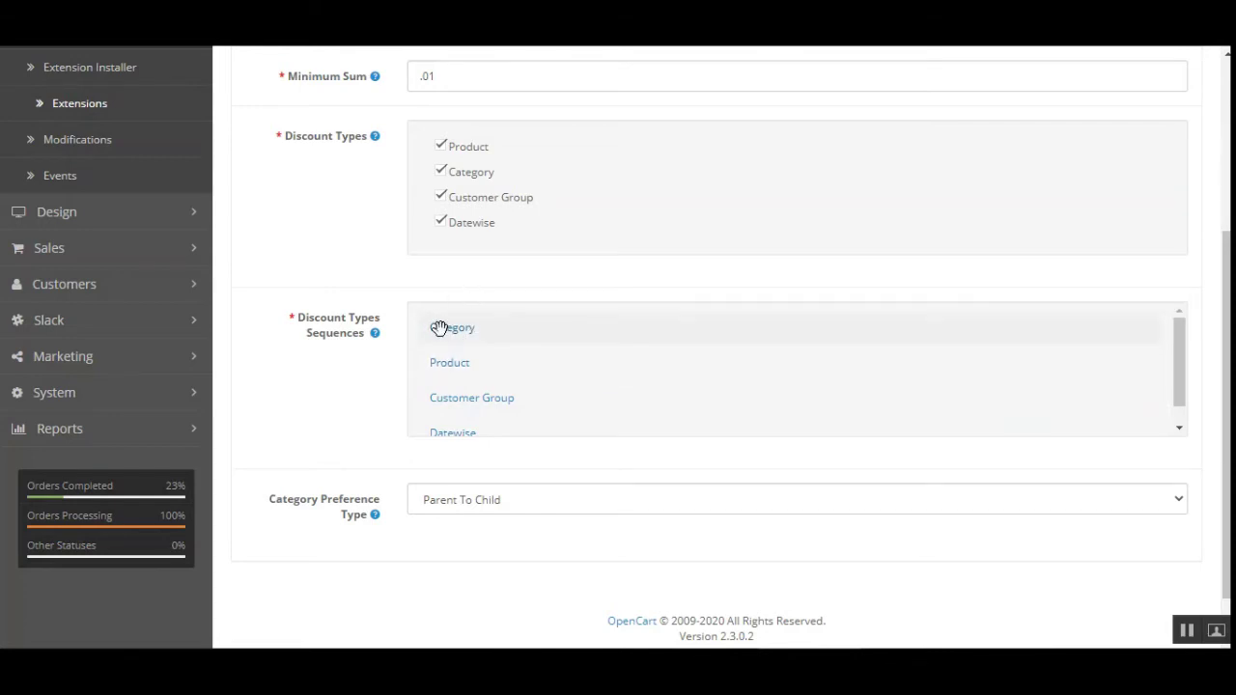
pyautogui.moveTo(376, 138)
pyautogui.moveTo(483, 400); pyautogui.dragTo(494, 328)
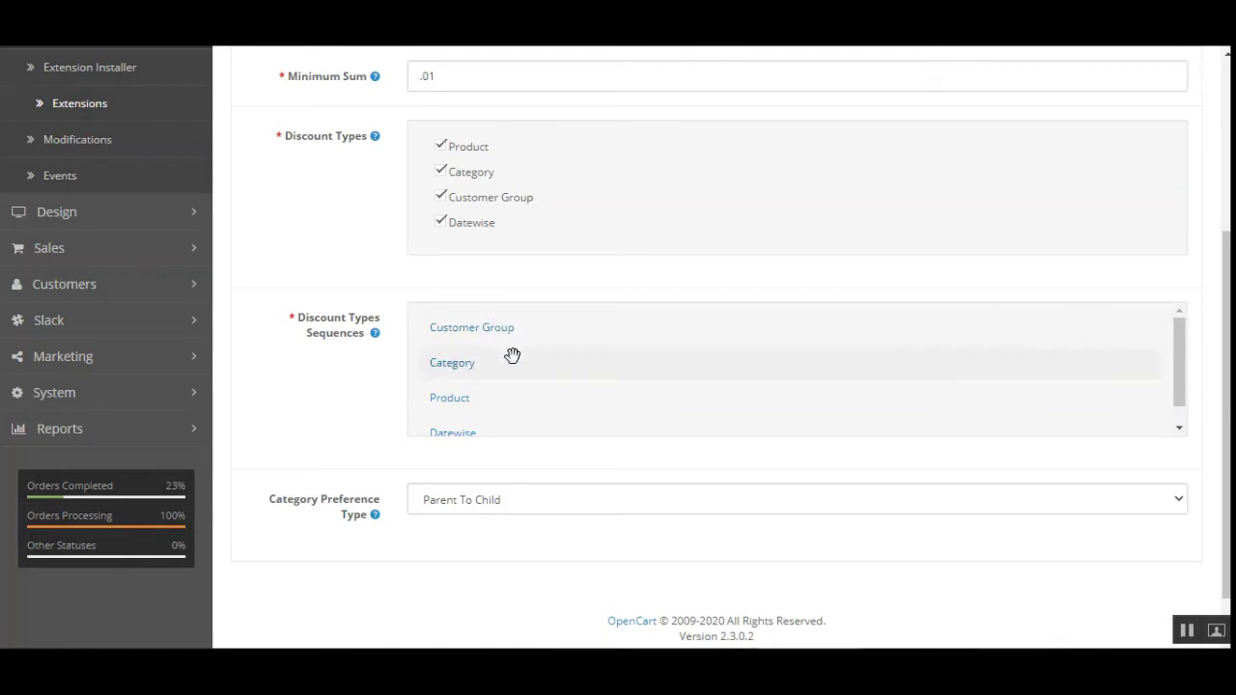
pyautogui.scroll(-1, 476, 386)
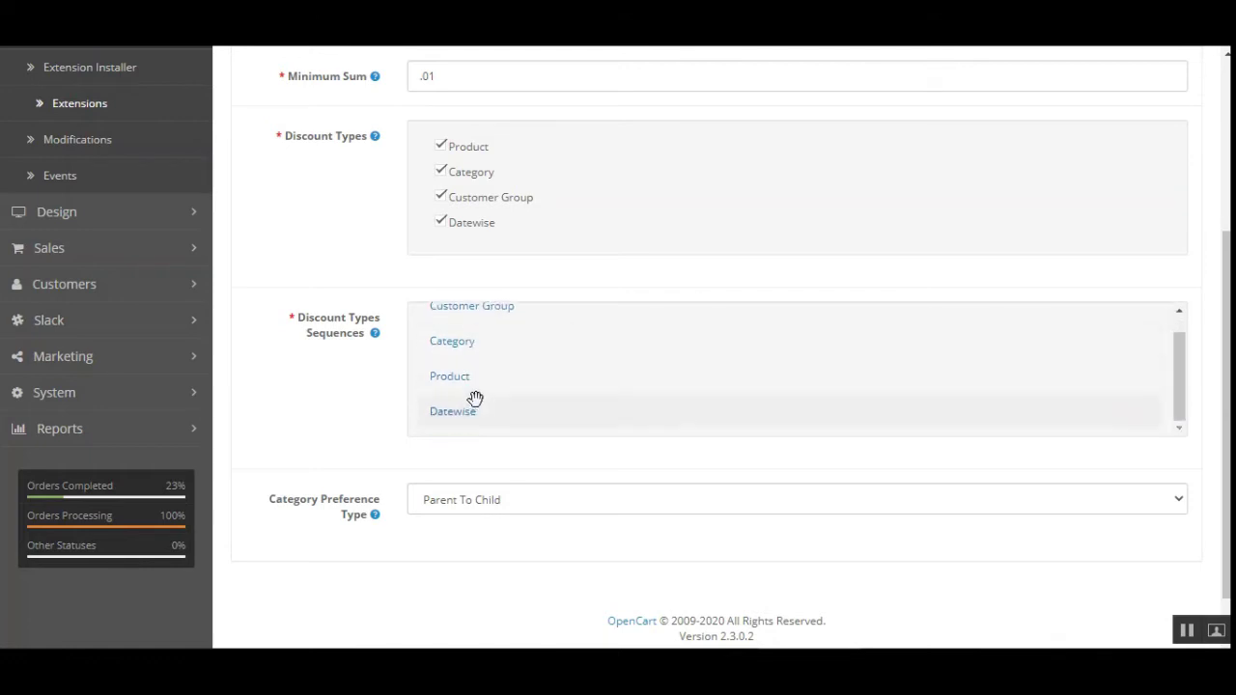
pyautogui.moveTo(315, 321); pyautogui.dragTo(351, 341)
# Choose Parent To Child as the Category Preference Type of the discount module
pyautogui.scroll(-1, 556, 460)
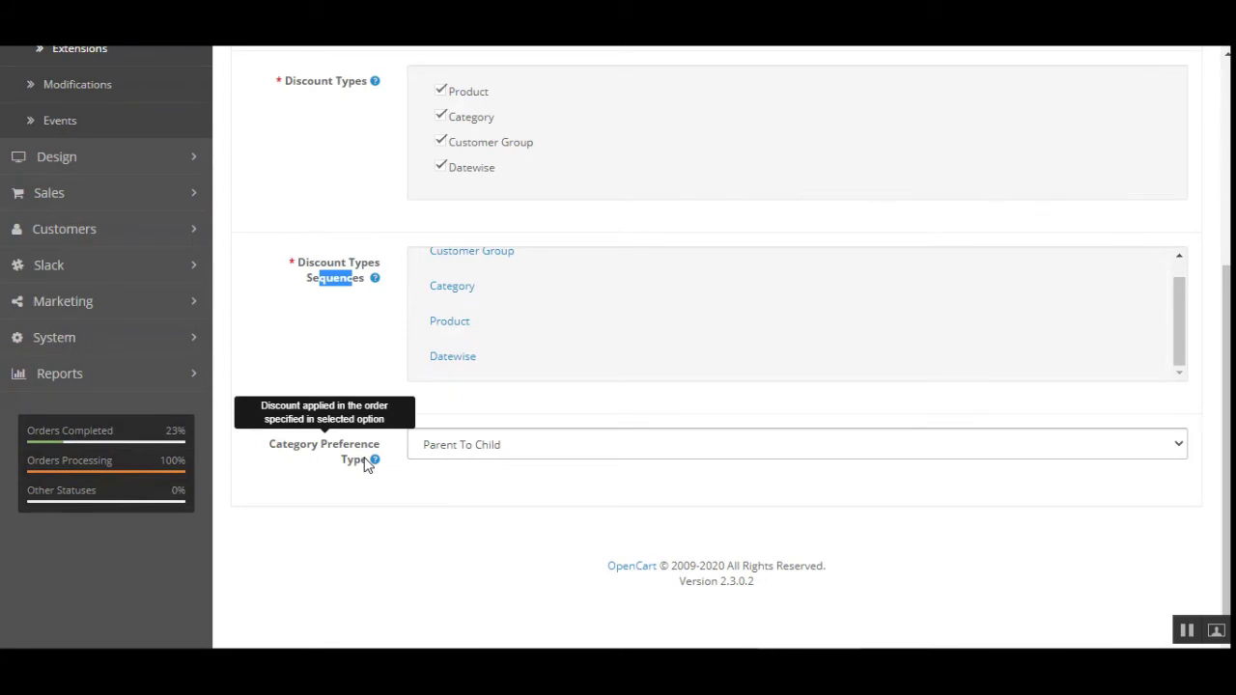
pyautogui.click(504, 500)
pyautogui.click(502, 456)
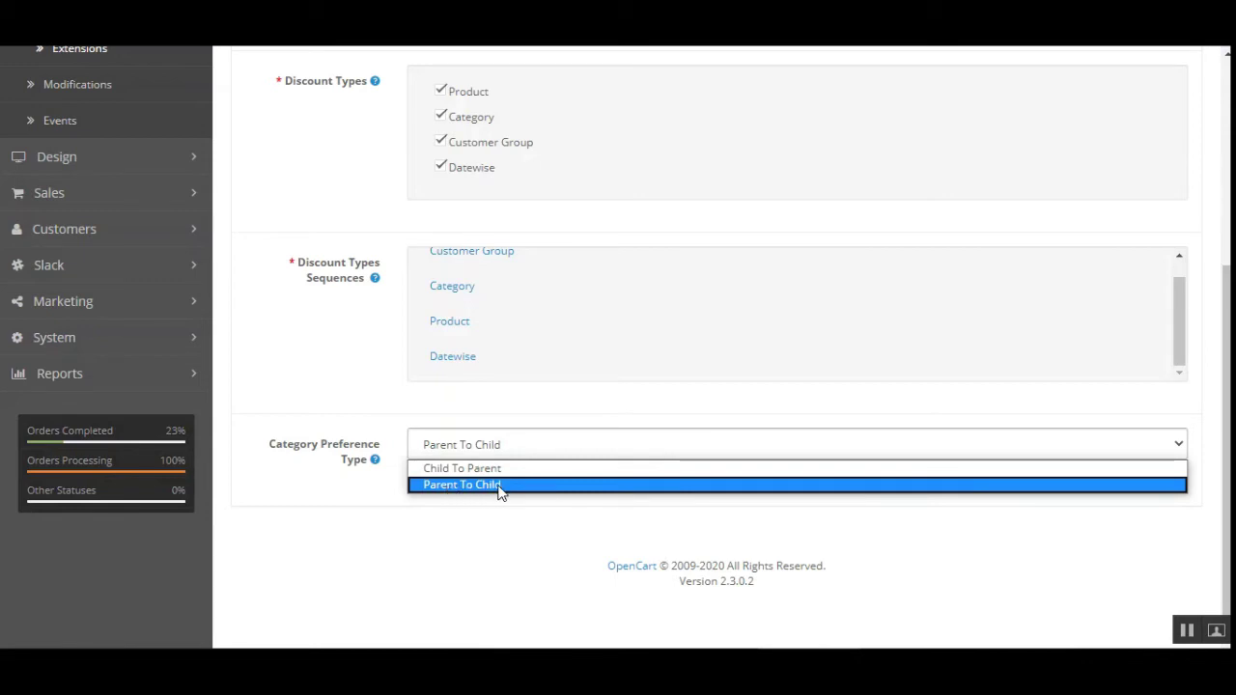
pyautogui.click(500, 491)
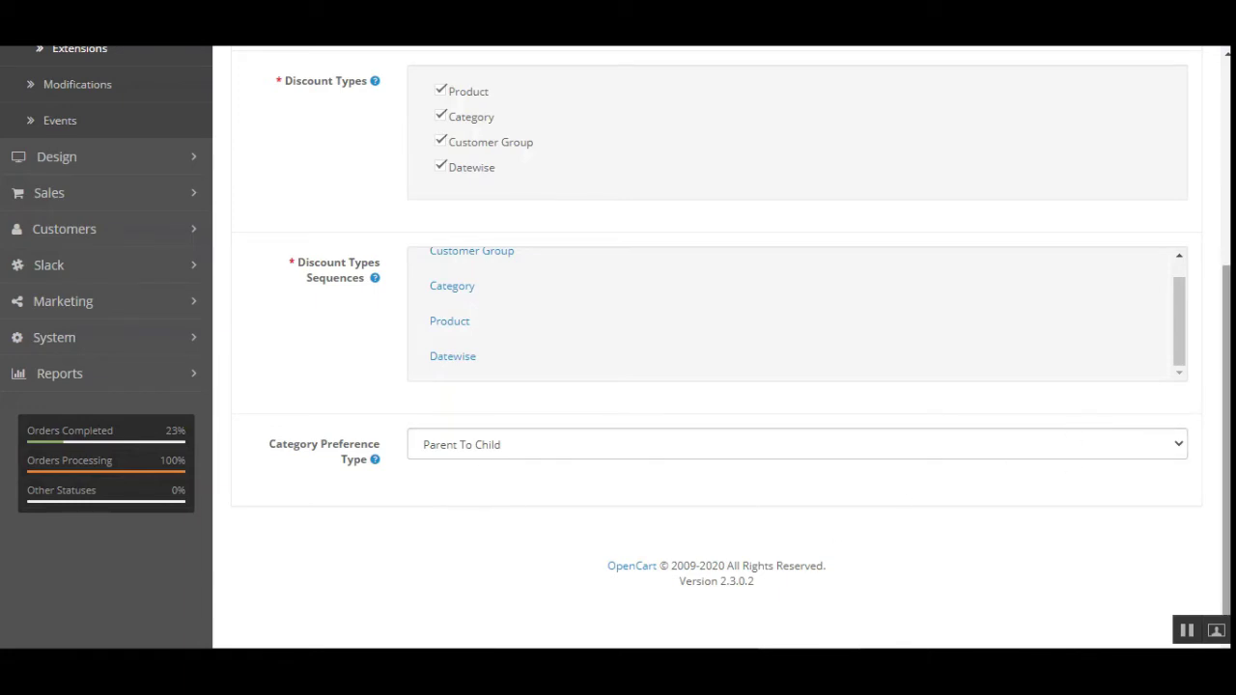
pyautogui.scroll(4, 1226, 441)
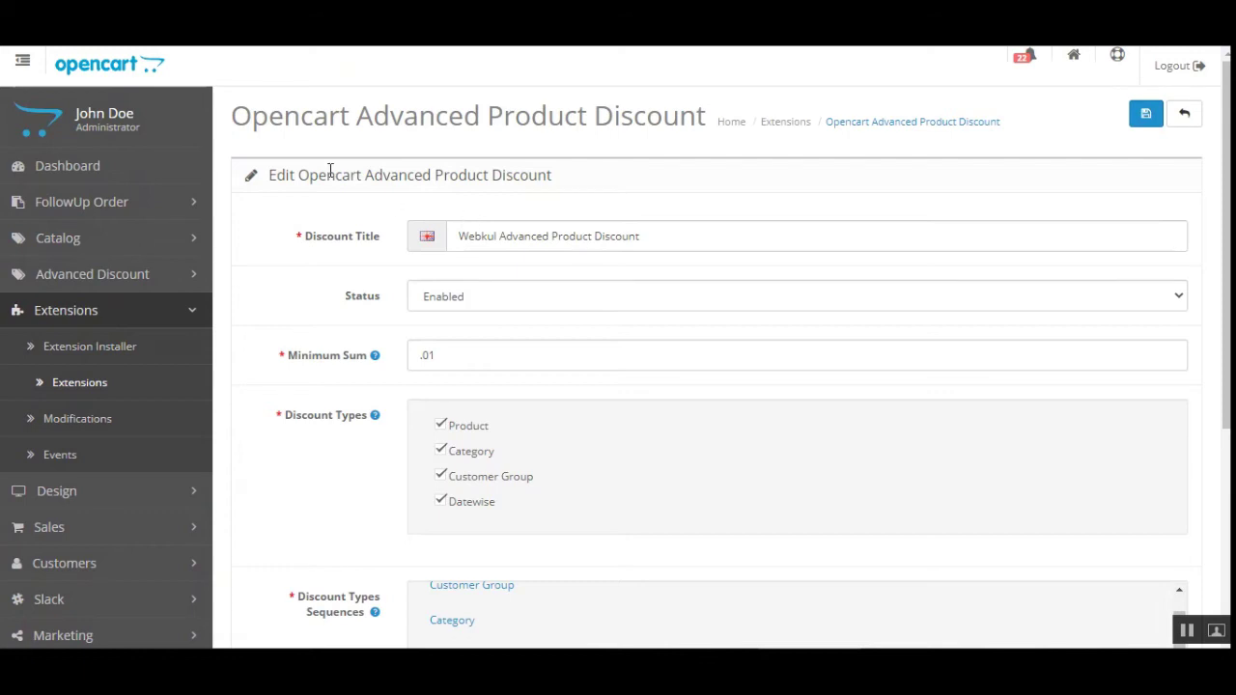
pyautogui.moveTo(239, 115); pyautogui.dragTo(707, 116)
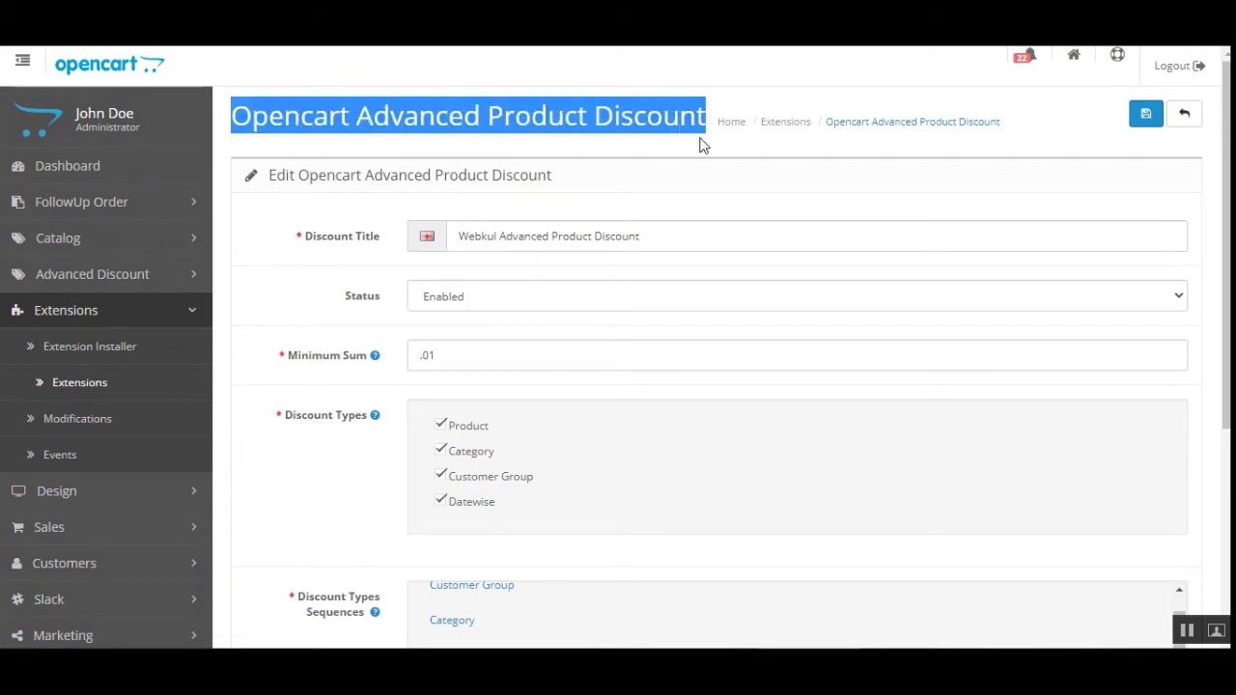
pyautogui.click(701, 133)
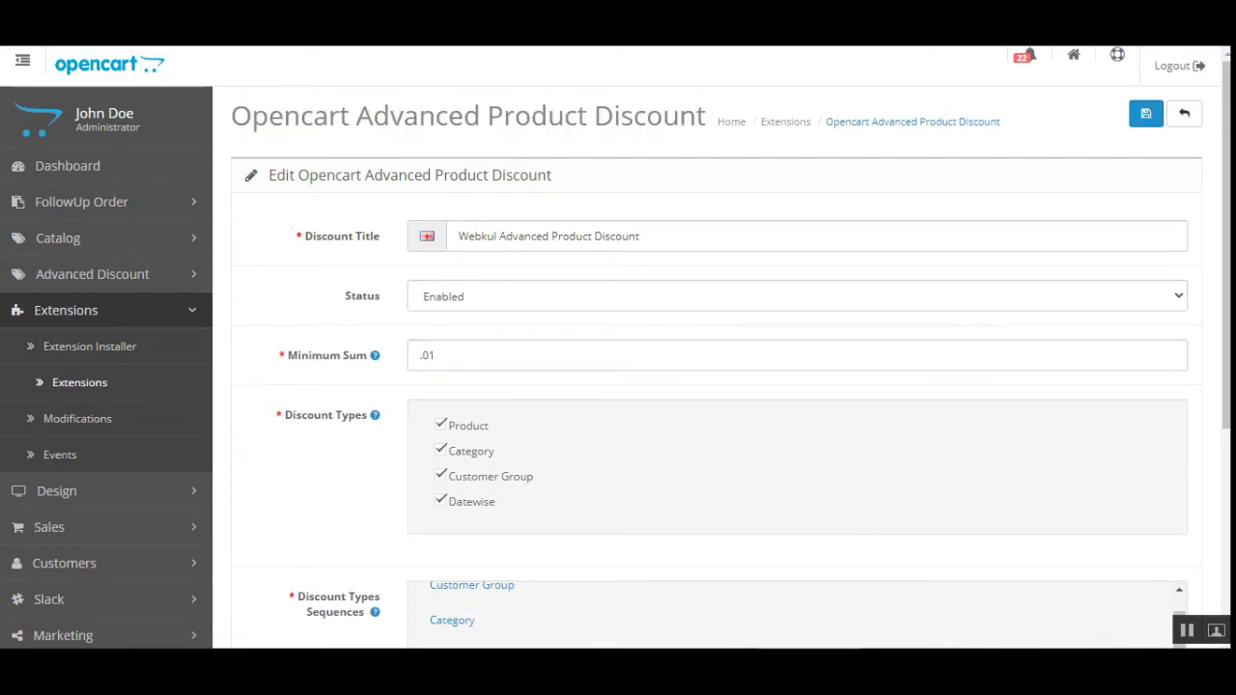
# Open the four Advanced Discount pages for product, category, customer group and datewise discounts in new tabs and switch to Product Discount
pyautogui.click(188, 313)
pyautogui.click(118, 279)
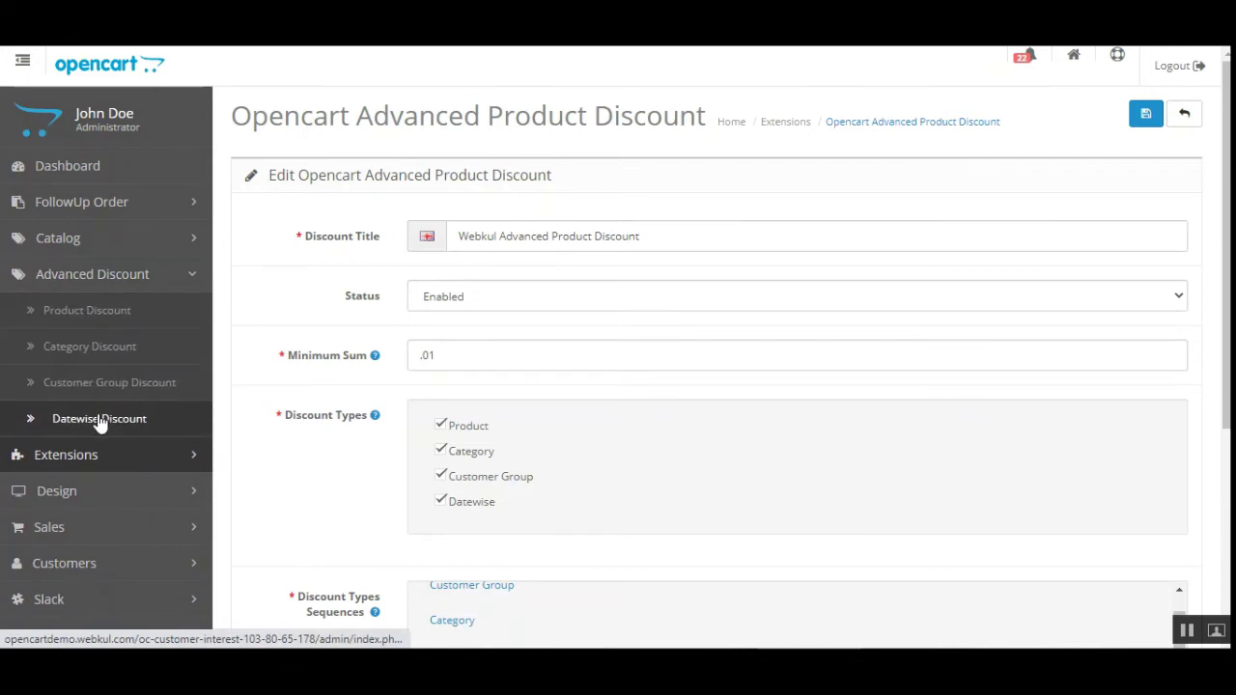
pyautogui.rightClick(94, 321)
pyautogui.click(102, 324)
pyautogui.rightClick(99, 349)
pyautogui.click(108, 359)
pyautogui.rightClick(102, 379)
pyautogui.click(144, 389)
pyautogui.rightClick(102, 417)
pyautogui.click(150, 427)
pyautogui.click(96, 418)
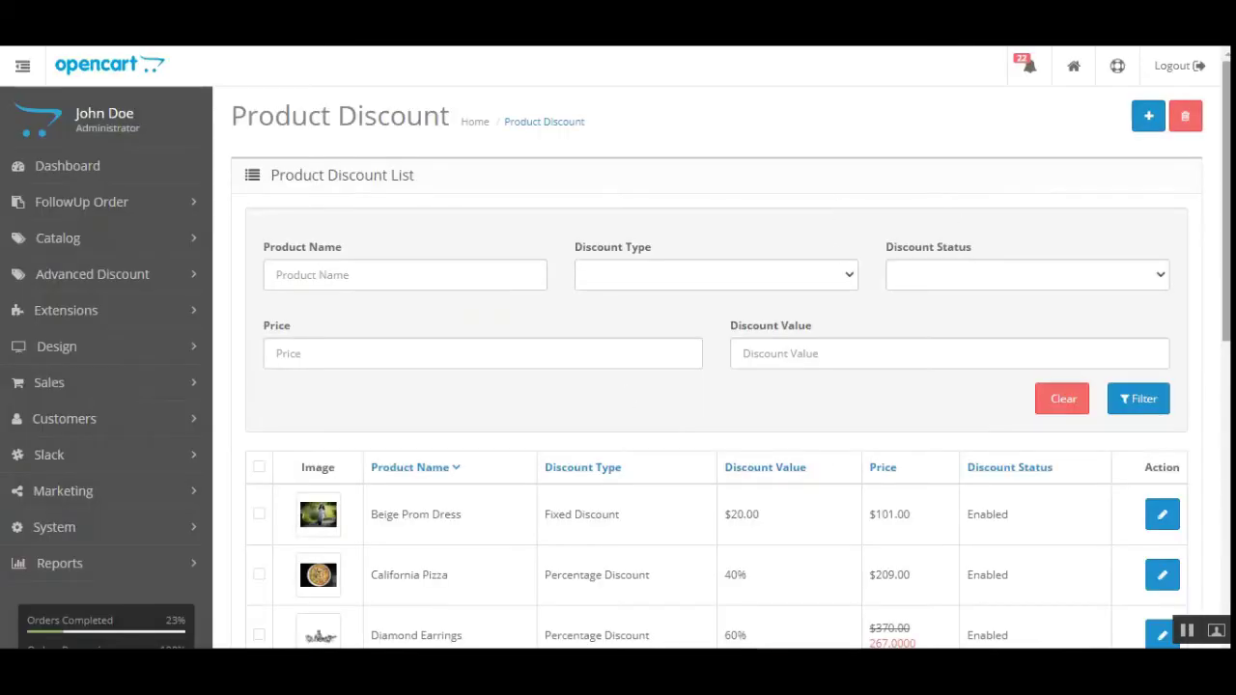
# Review the Product Discount List, then start a new product discount and add MacBook Pro as its product
pyautogui.scroll(-2, 848, 143)
pyautogui.scroll(-3, 722, 386)
pyautogui.scroll(5, 722, 386)
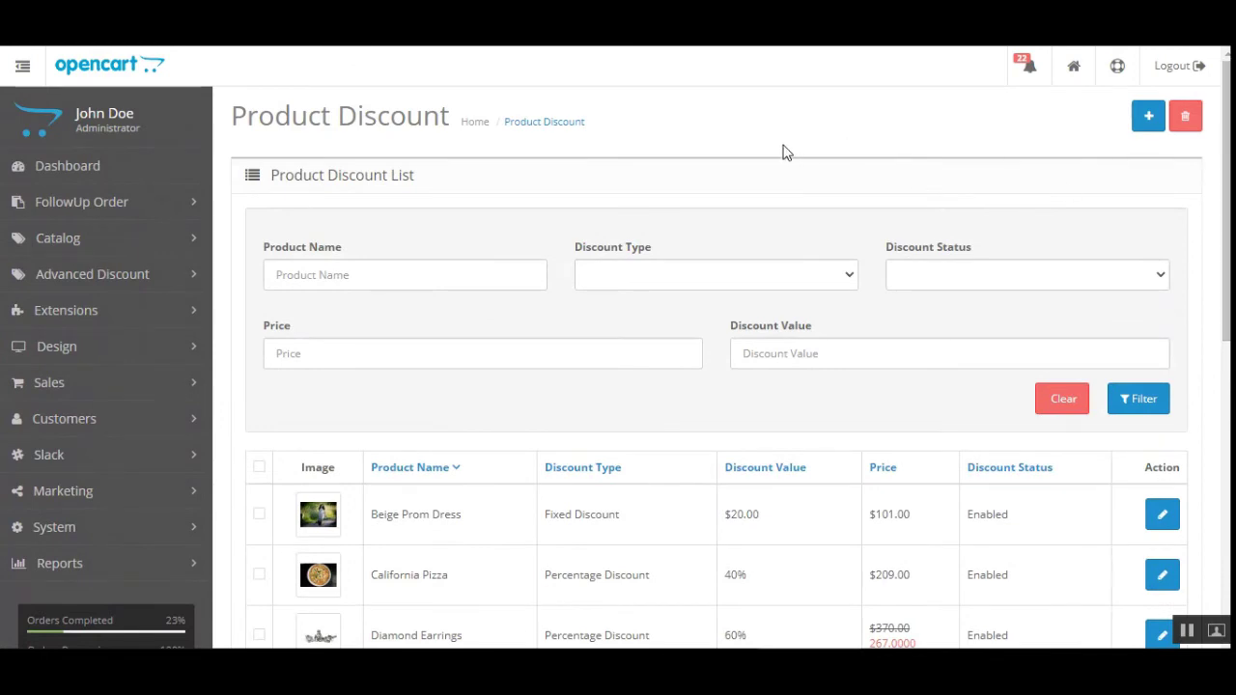
pyautogui.scroll(-3, 800, 160)
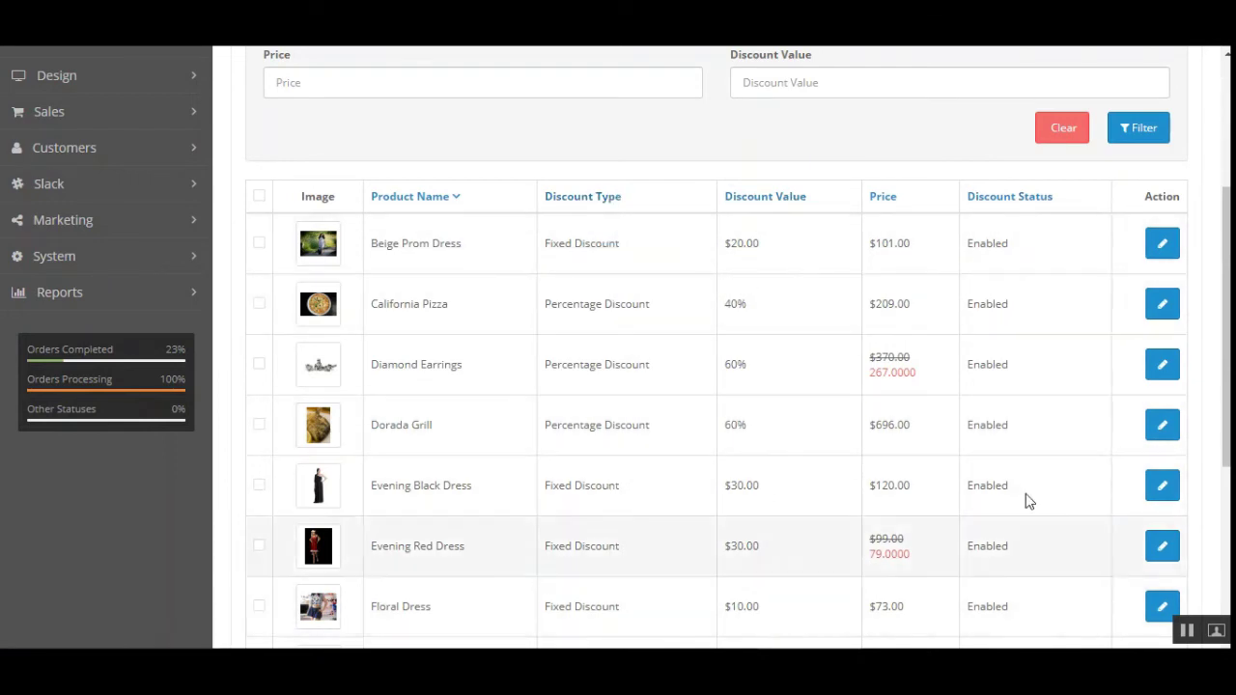
pyautogui.scroll(3, 827, 587)
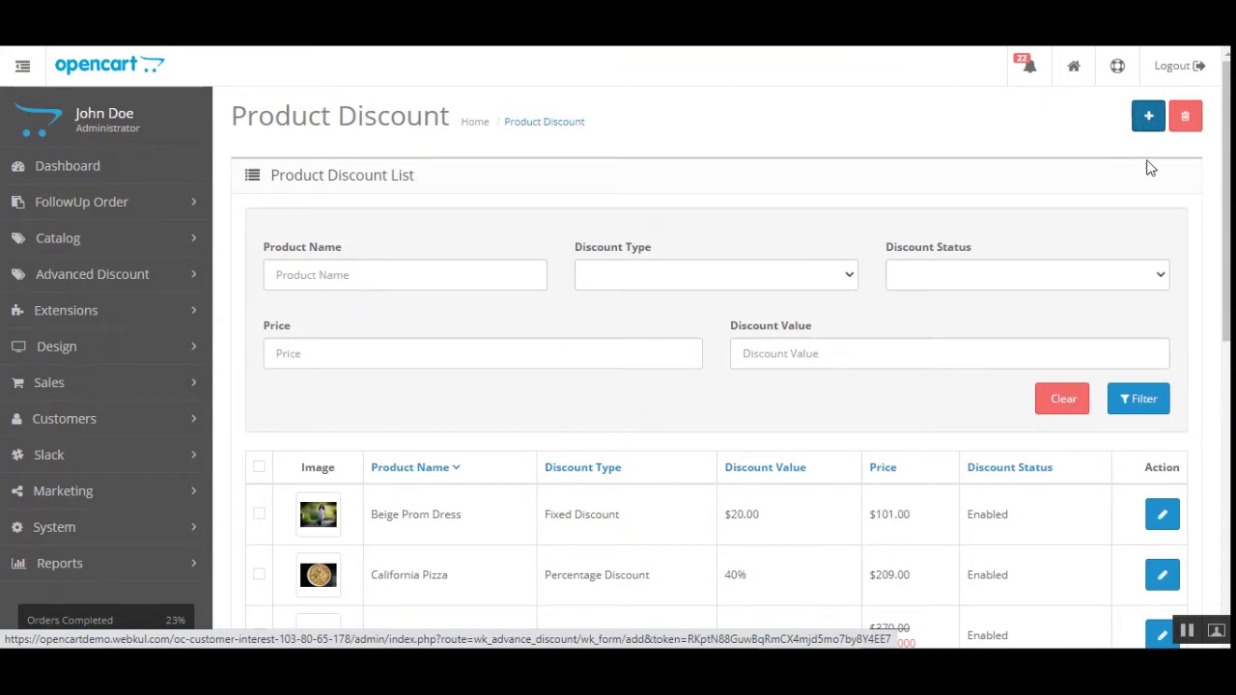
pyautogui.click(1149, 127)
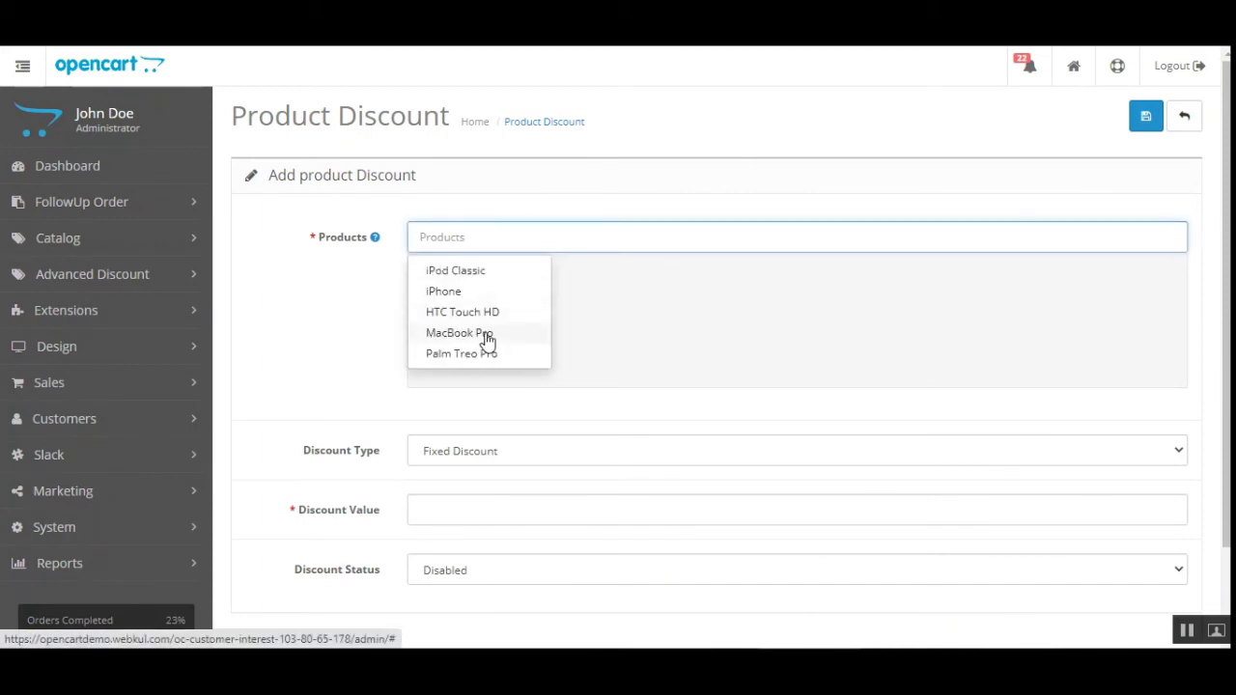
pyautogui.click(483, 333)
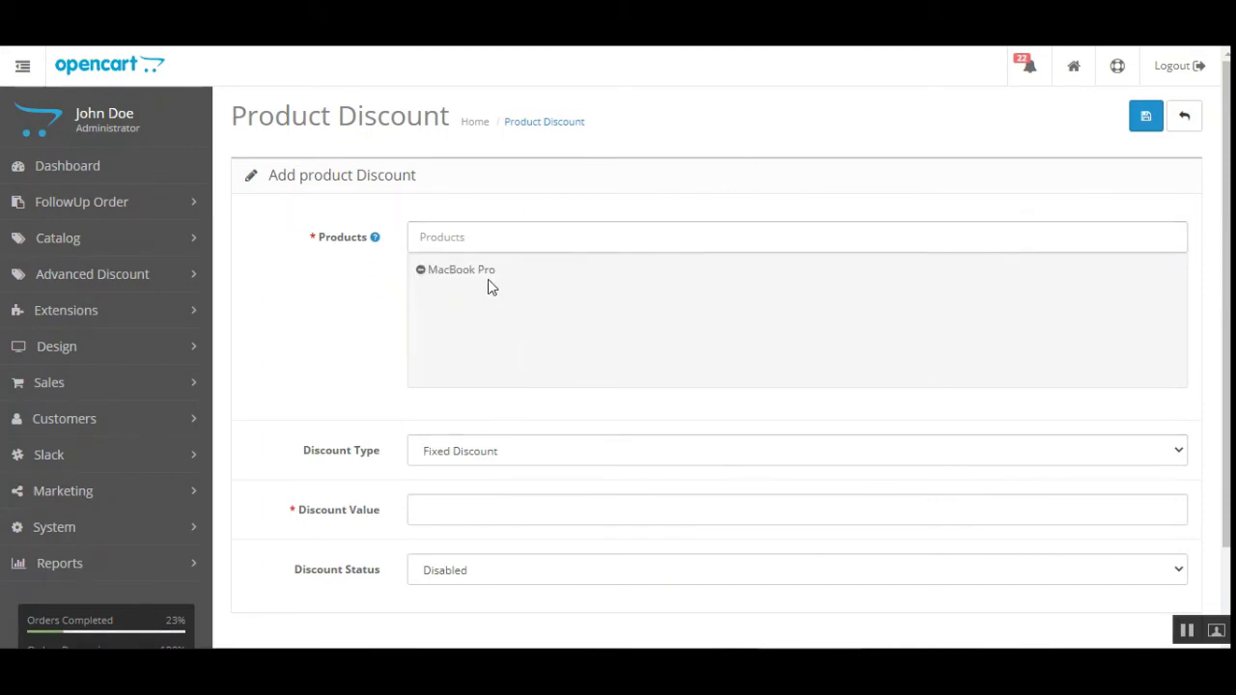
# Give the new product discount the type Fixed Discount, value 376 and status Enabled, and save it
pyautogui.scroll(-2, 459, 381)
pyautogui.click(460, 354)
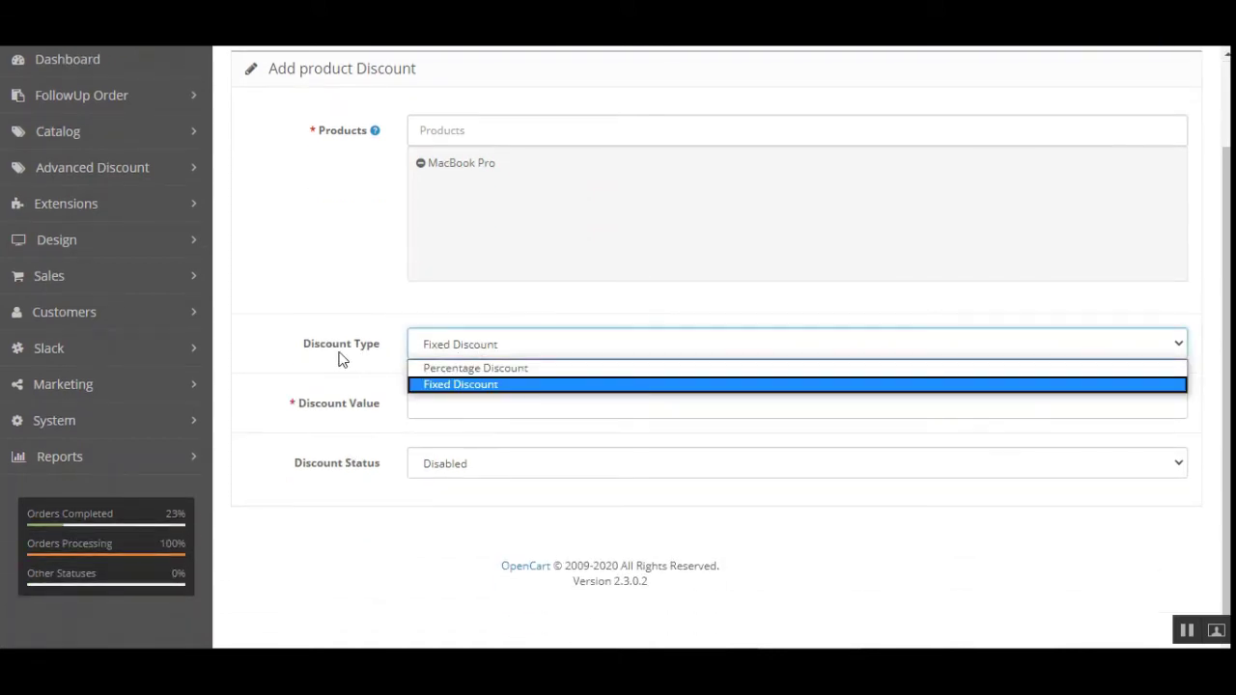
pyautogui.click(522, 386)
pyautogui.click(467, 405)
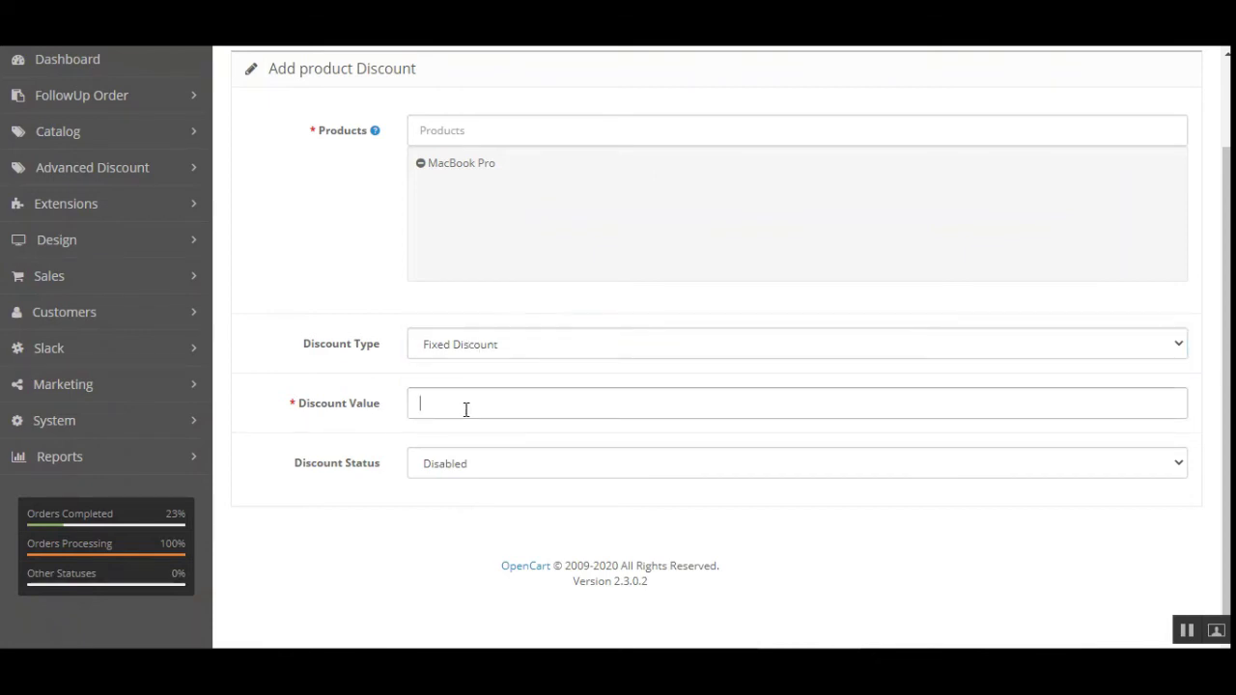
pyautogui.write('376')
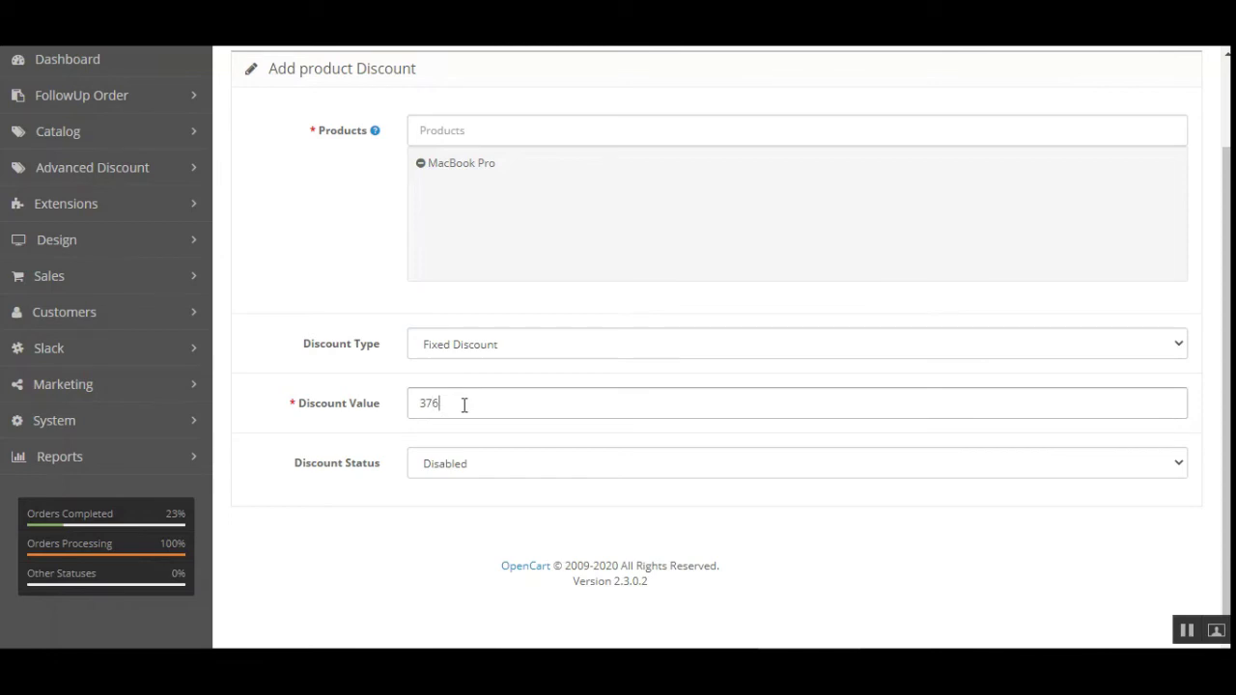
pyautogui.click(475, 470)
pyautogui.click(475, 487)
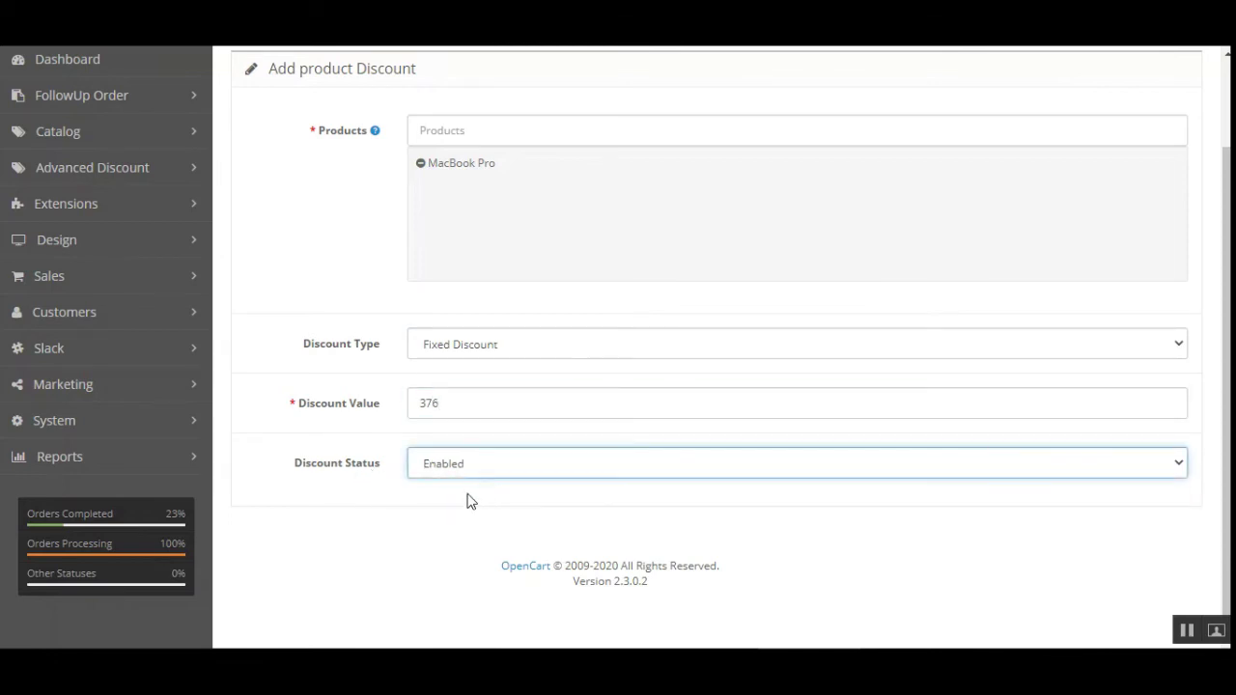
pyautogui.scroll(2, 469, 499)
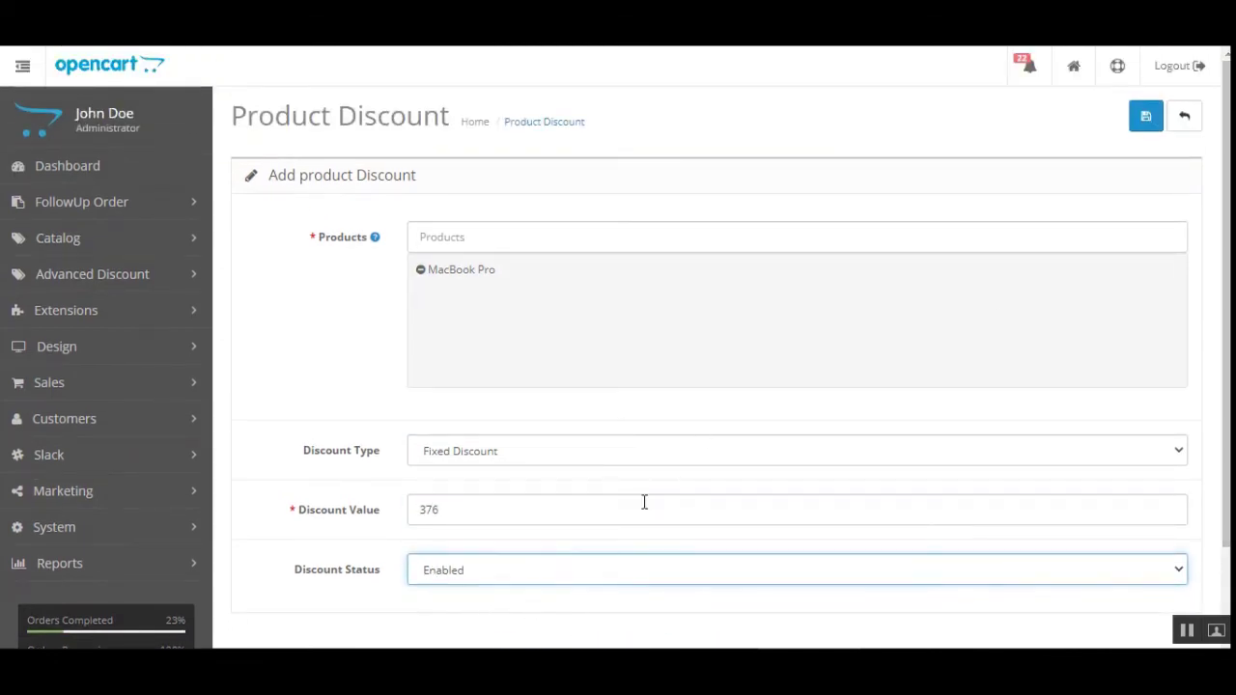
pyautogui.click(1145, 121)
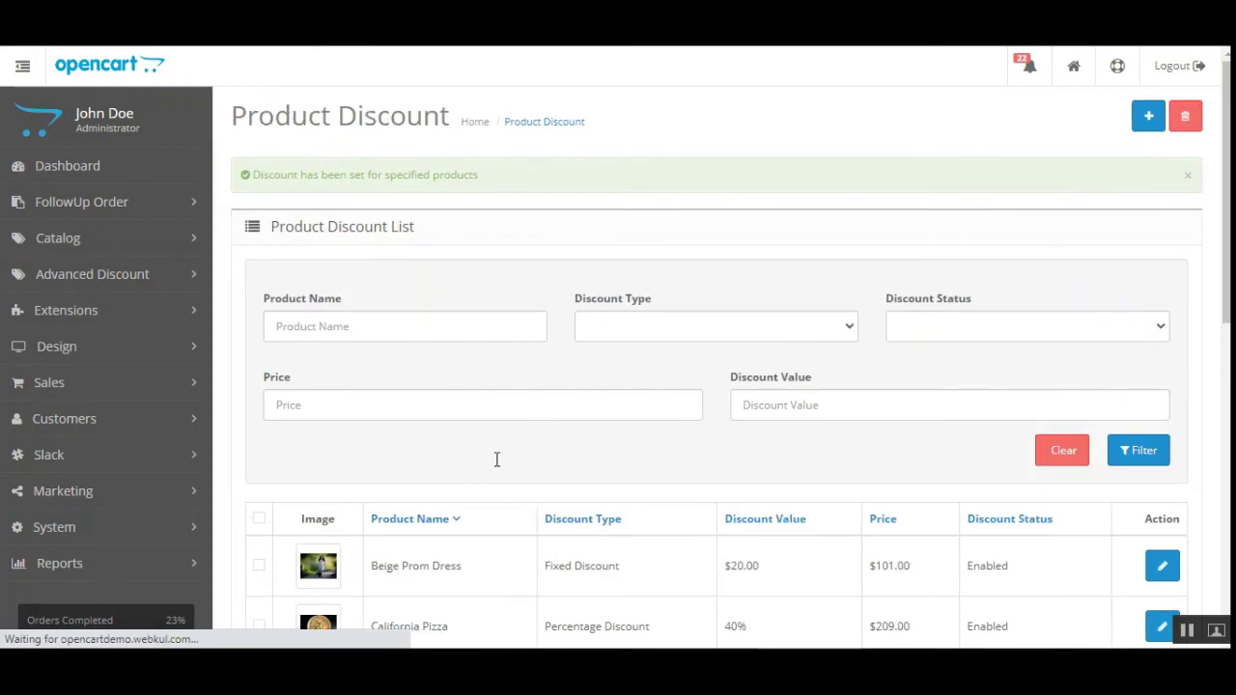
# Filter the Product Discount List by the product name MacBook Pro, view that discount's edit form and return to the list
pyautogui.scroll(-10, 1206, 464)
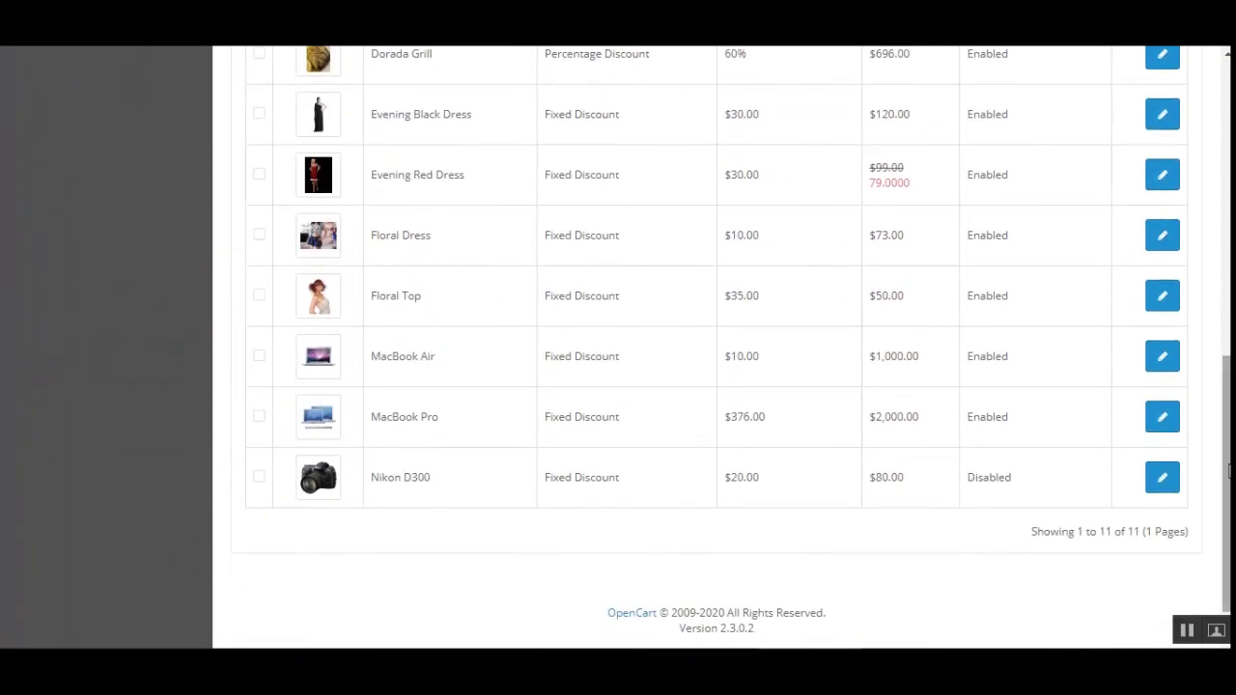
pyautogui.scroll(10, 1205, 484)
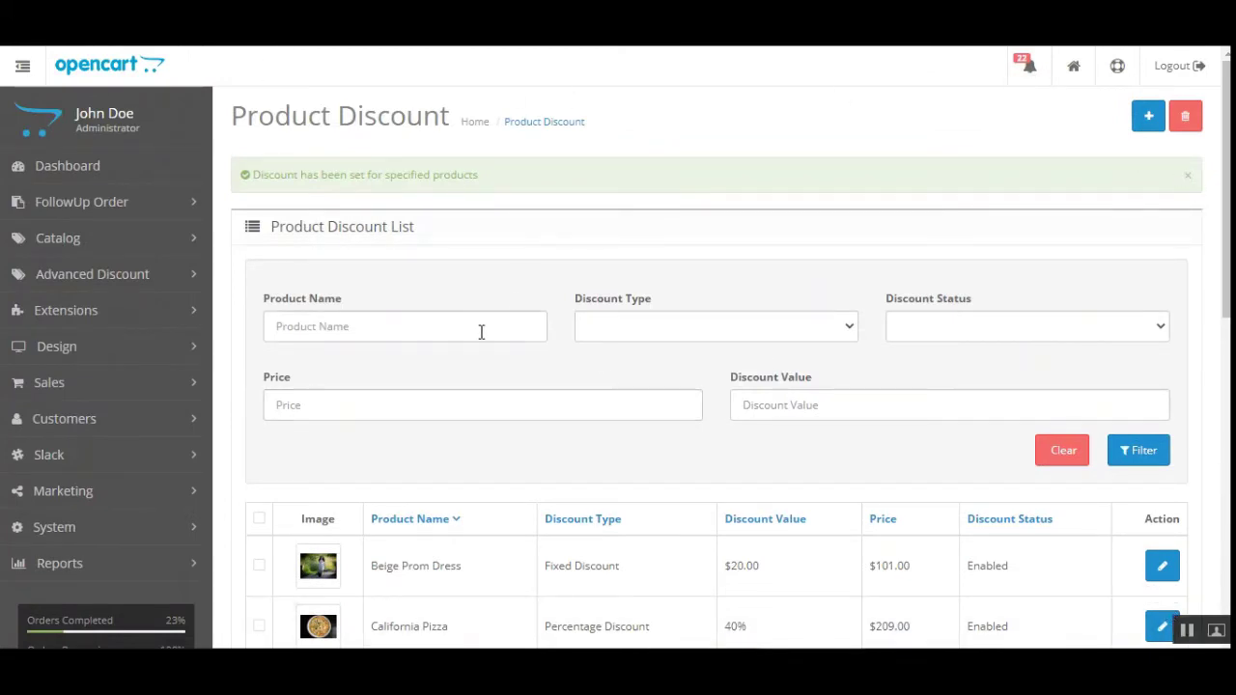
pyautogui.click(435, 331)
pyautogui.write('ac')
pyautogui.press('BackSpace')
pyautogui.write('ma')
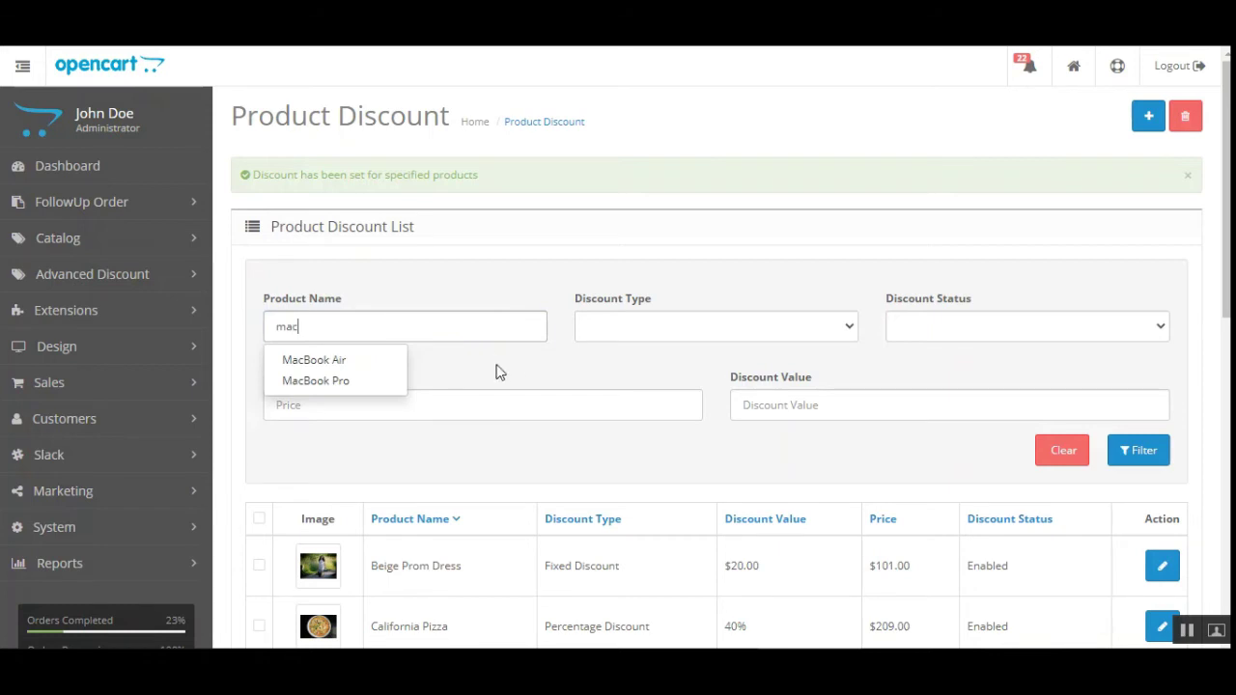
pyautogui.click(384, 381)
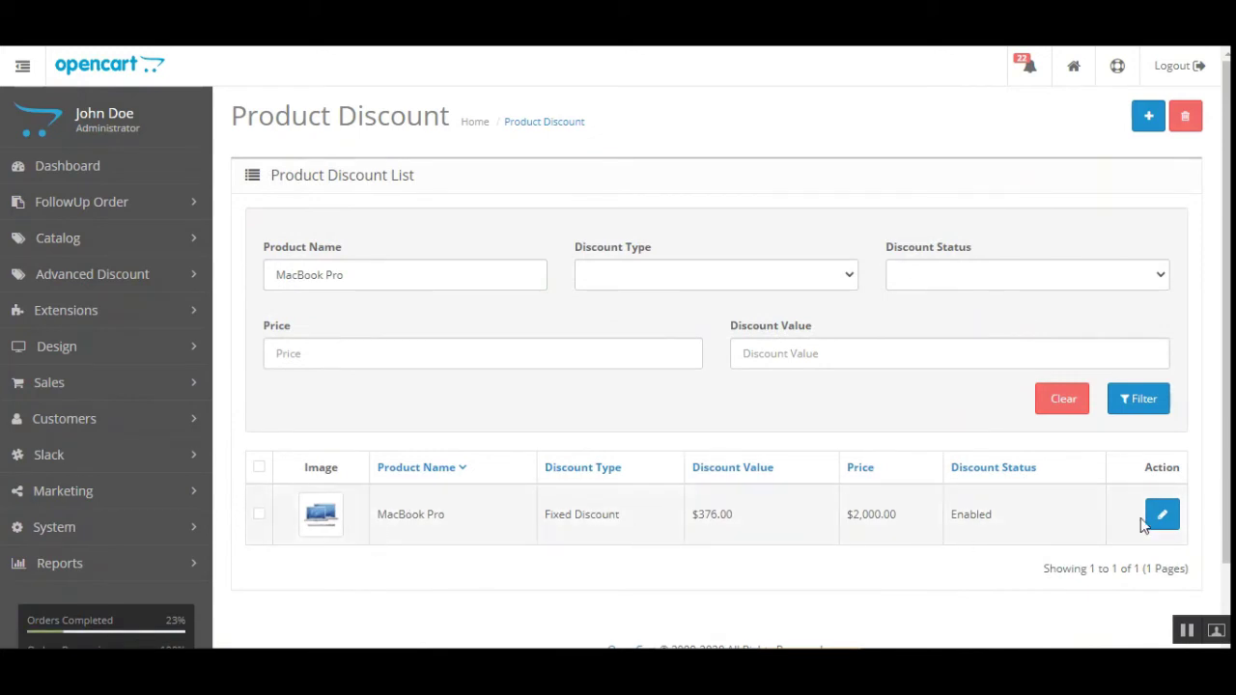
pyautogui.click(1161, 516)
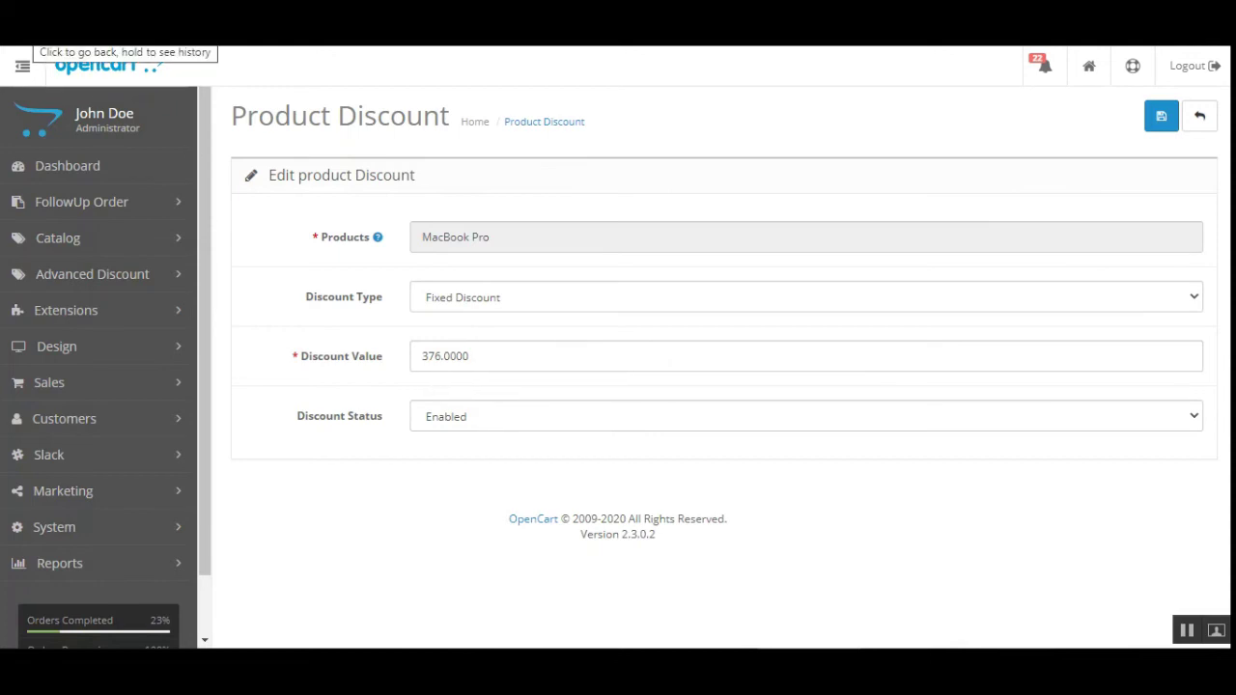
pyautogui.click(29, 39)
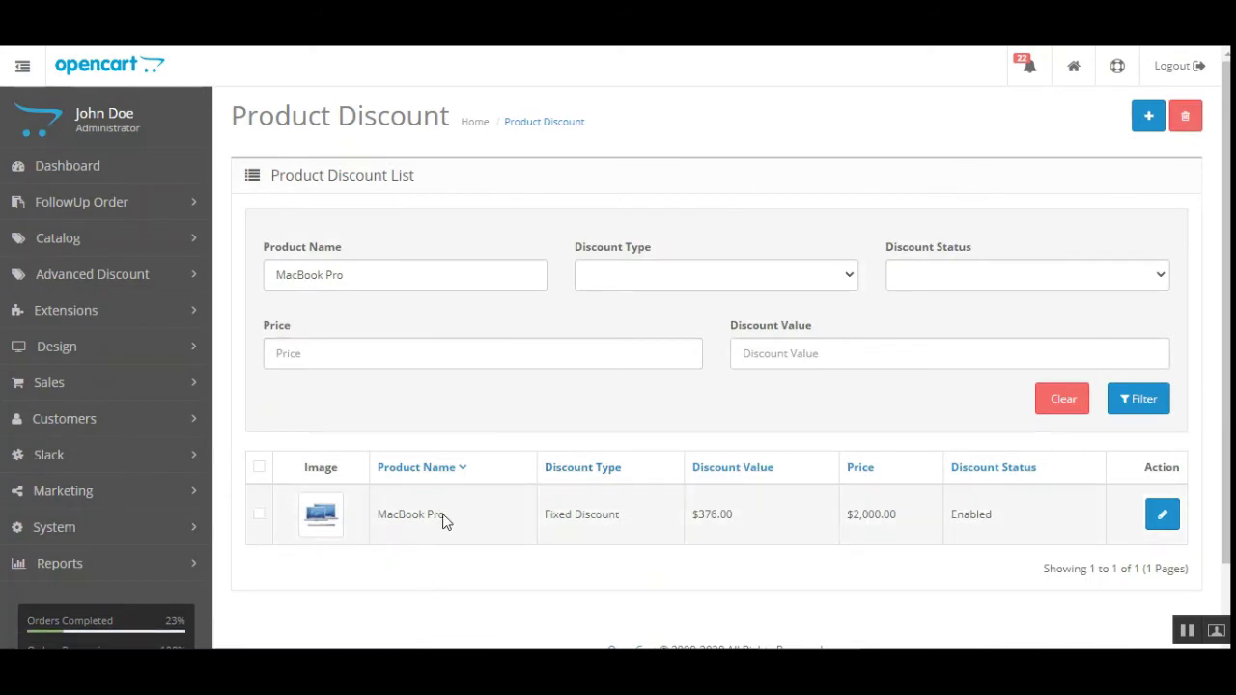
# Remove Black High Heels from the storefront cart and search the store for the product name MacBook Pro copied from the discount list
pyautogui.moveTo(445, 516); pyautogui.dragTo(376, 517)
pyautogui.rightClick(413, 523)
pyautogui.click(438, 531)
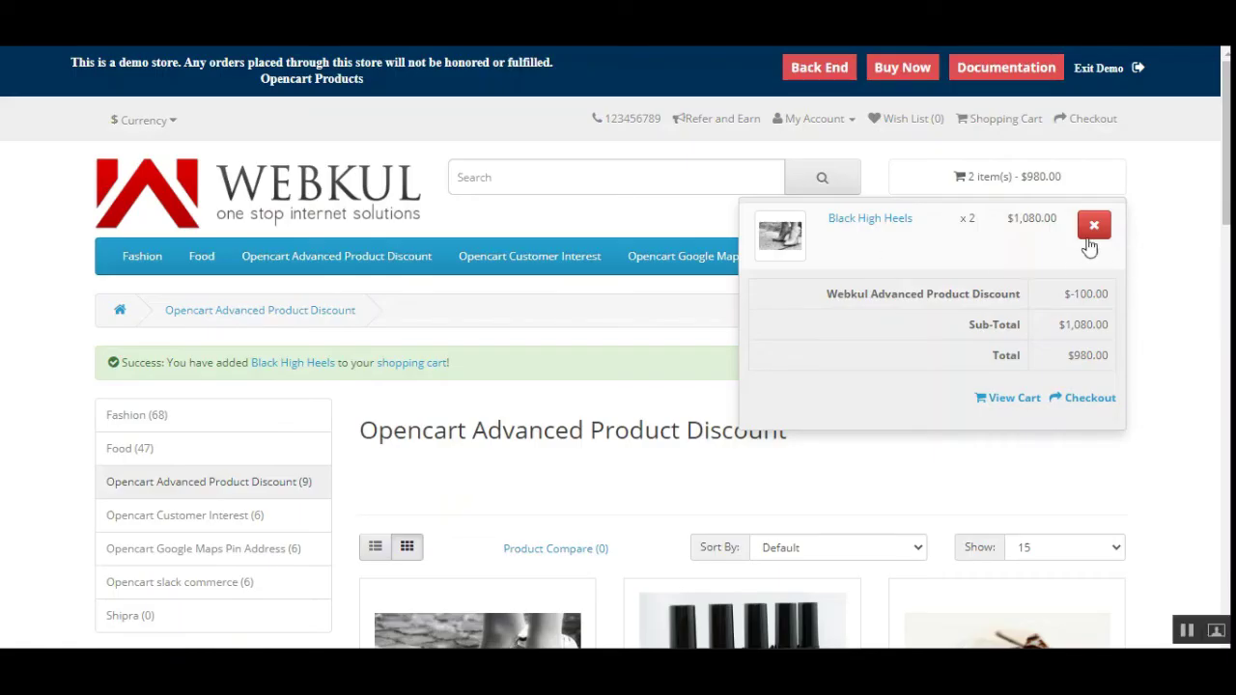
pyautogui.click(1092, 221)
pyautogui.rightClick(543, 178)
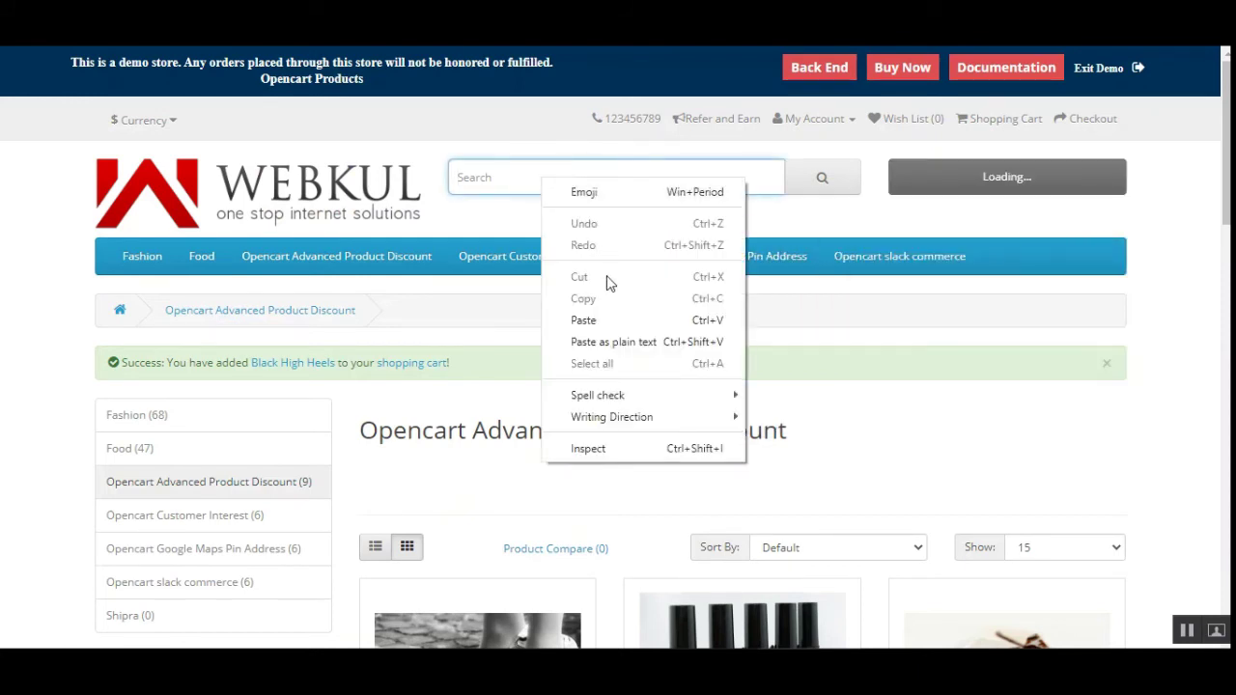
pyautogui.click(615, 323)
pyautogui.click(833, 179)
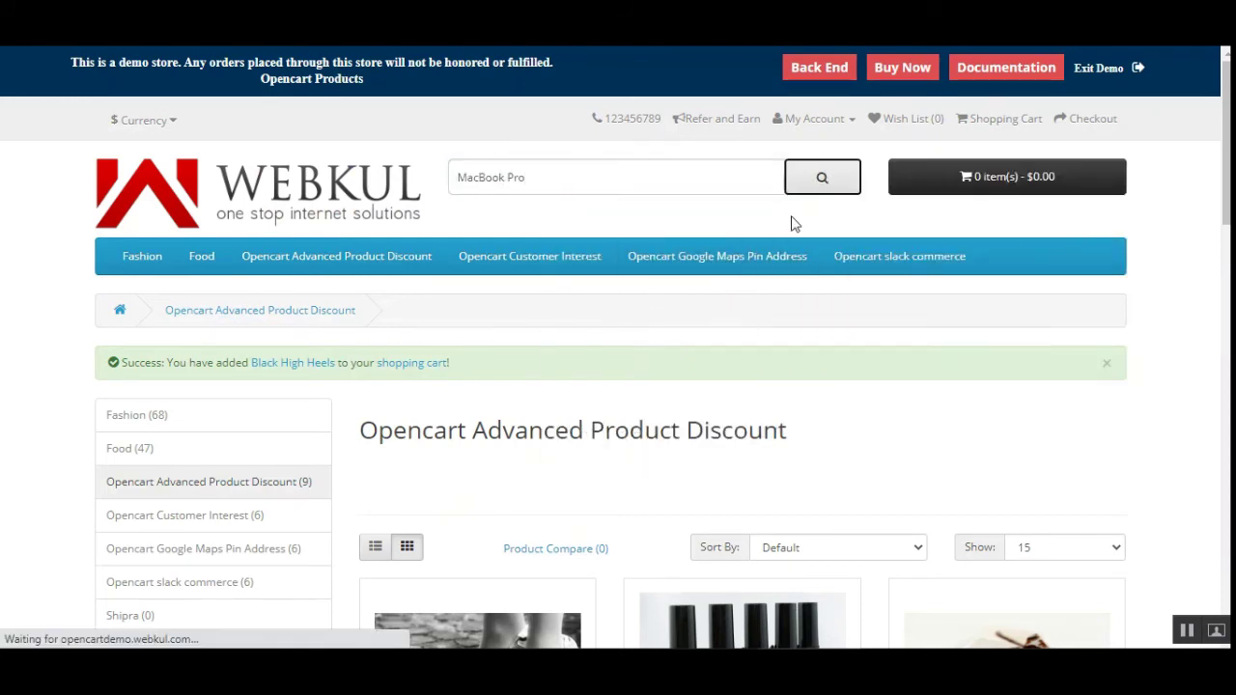
# Add MacBook Pro from the storefront search results to the shopping cart
pyautogui.scroll(-5, 527, 512)
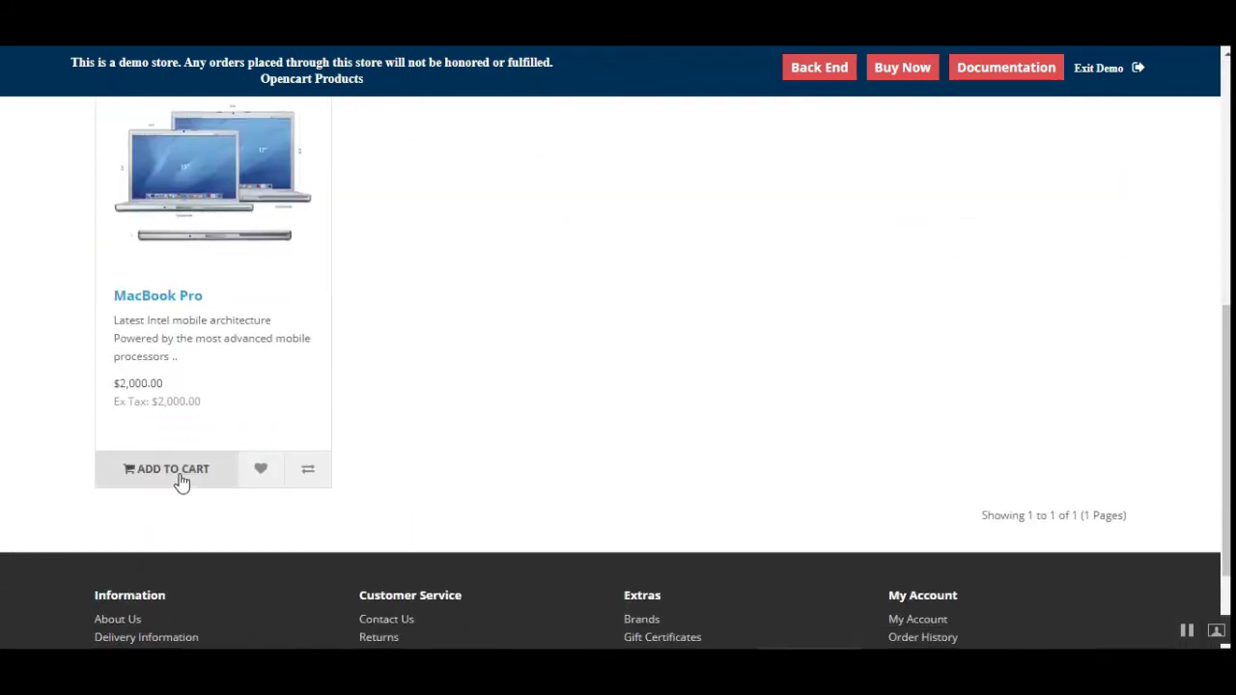
pyautogui.scroll(4, 183, 482)
pyautogui.scroll(-3, 241, 566)
pyautogui.click(173, 562)
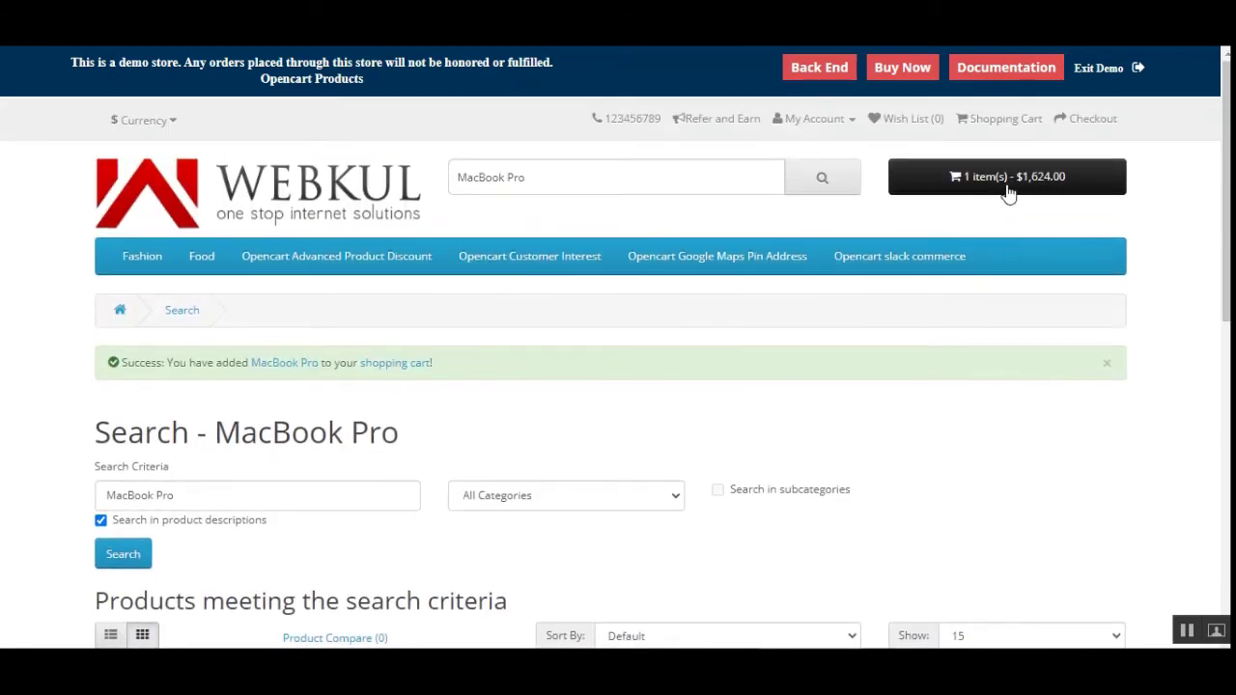
# Examine the Webkul Advanced Product Discount line and the total for MacBook Pro in the cart summary
pyautogui.click(1013, 183)
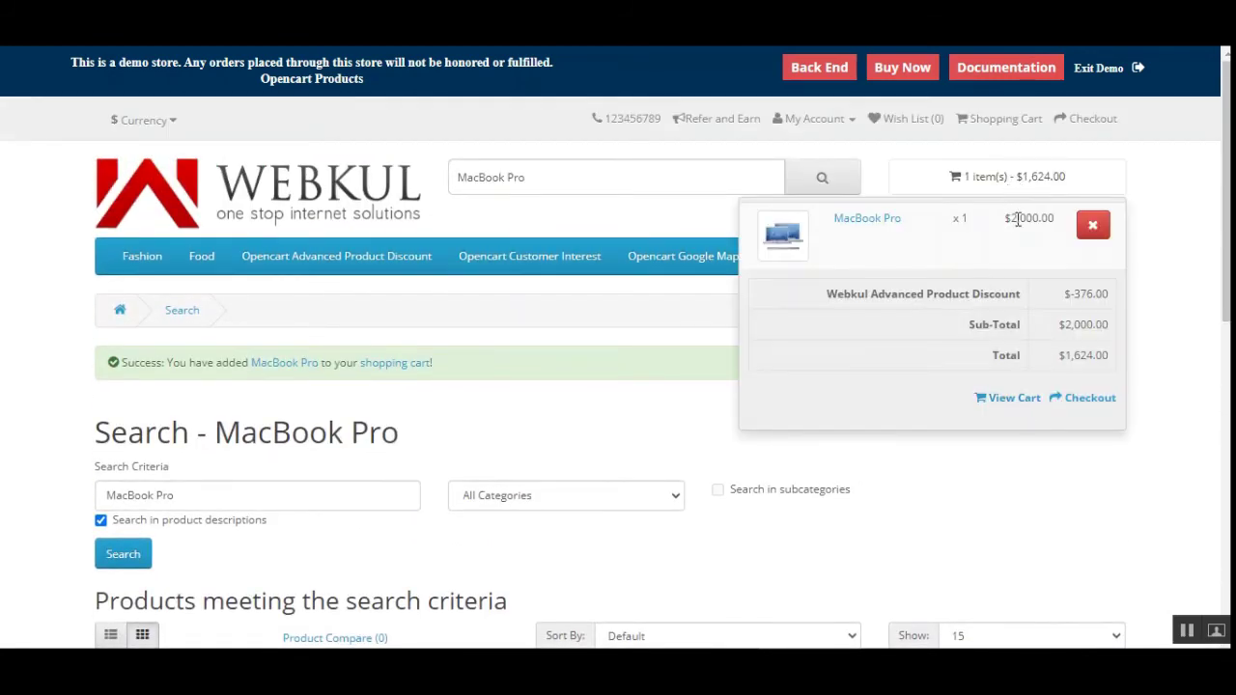
pyautogui.moveTo(863, 295); pyautogui.dragTo(1010, 296)
pyautogui.click(1016, 191)
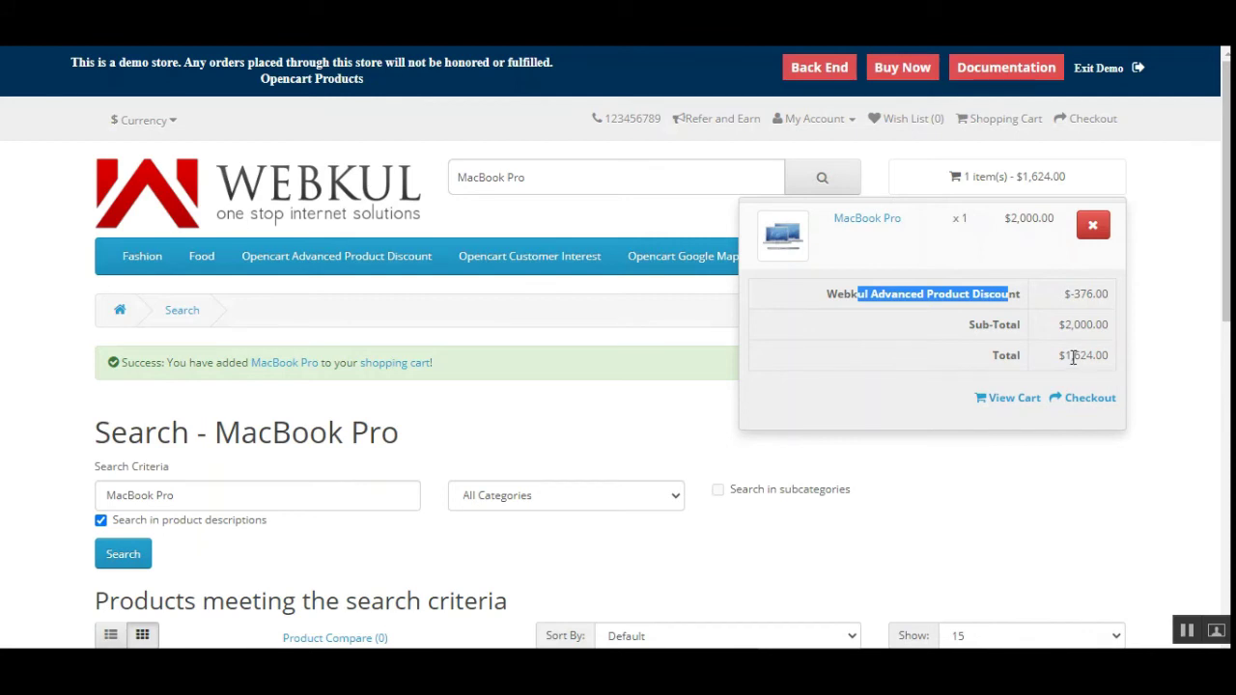
pyautogui.click(1026, 505)
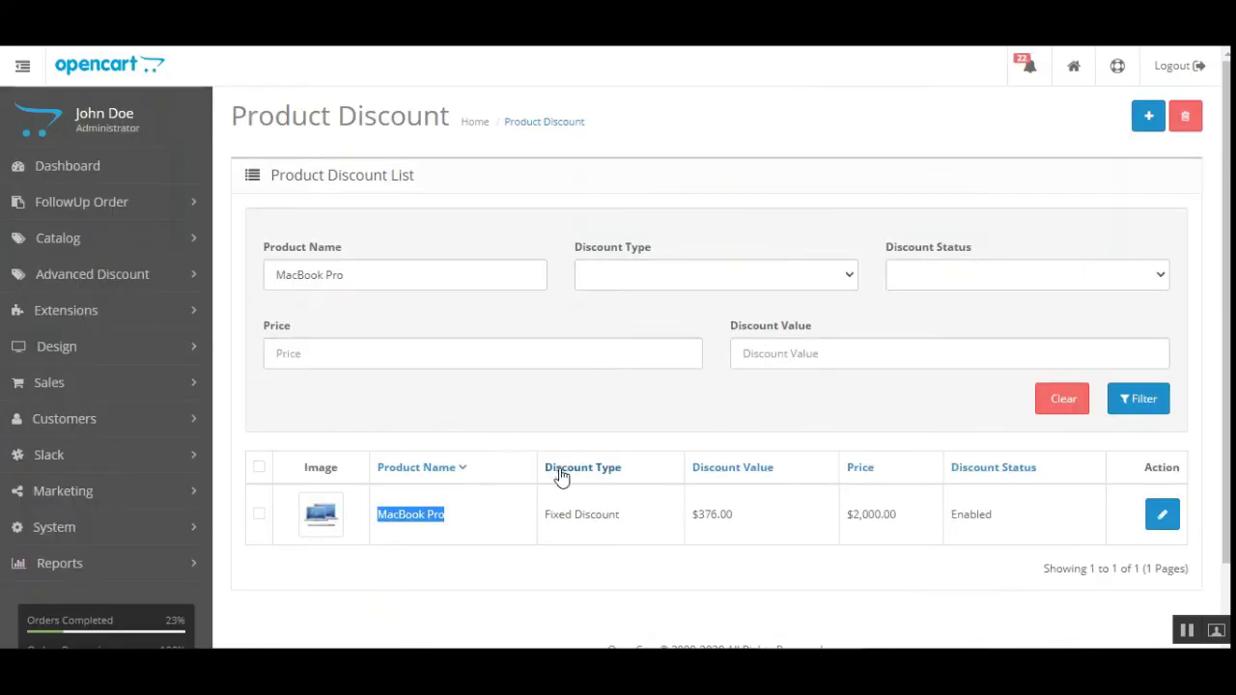
# Switch back to the admin's Product Discount List, clear the MacBook Pro filter and review all the product discounts
pyautogui.click(515, 566)
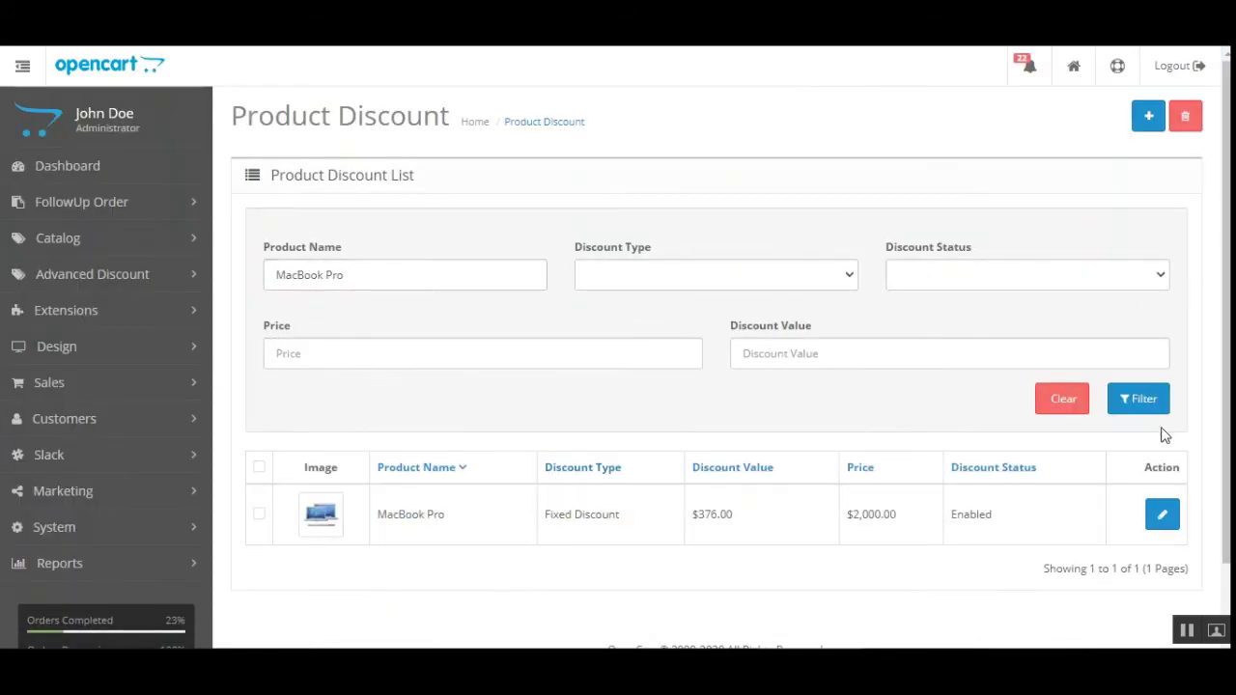
pyautogui.click(1061, 405)
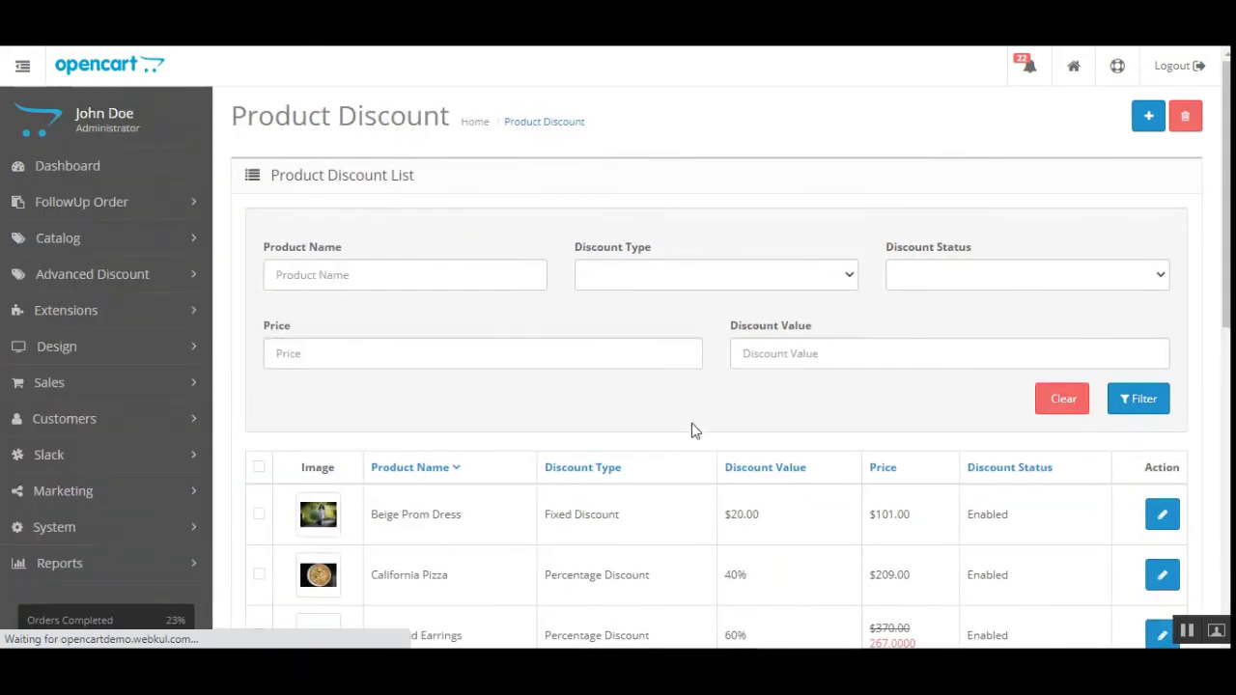
pyautogui.scroll(-6, 618, 347)
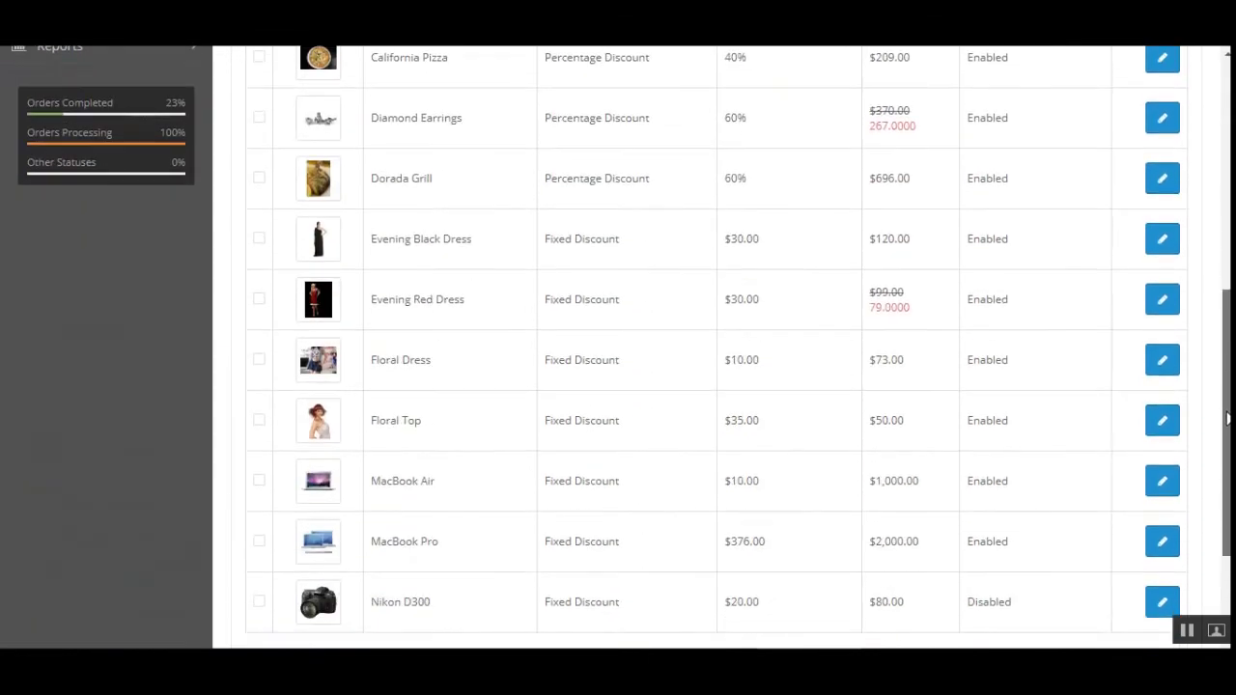
pyautogui.scroll(3, 618, 347)
pyautogui.scroll(1, 1226, 245)
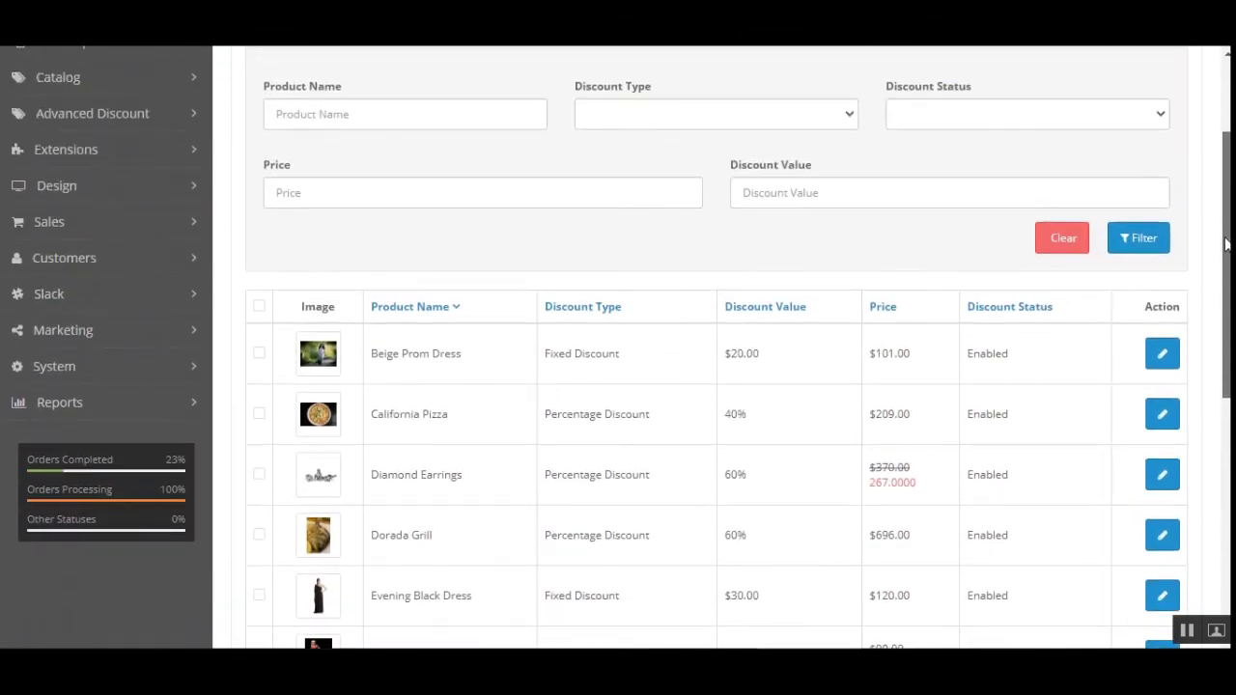
pyautogui.scroll(2, 1226, 244)
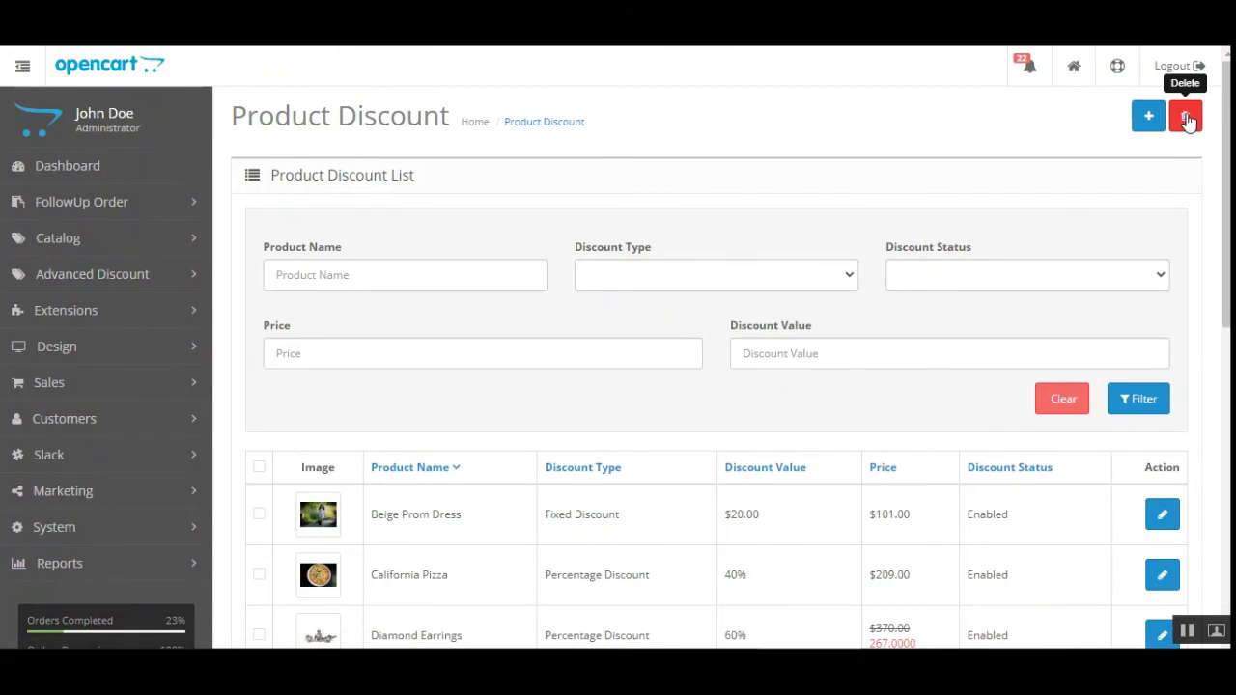
# Select the Beige Prom Dress discount in the Product Discount List and try to delete it
pyautogui.click(261, 467)
pyautogui.click(259, 514)
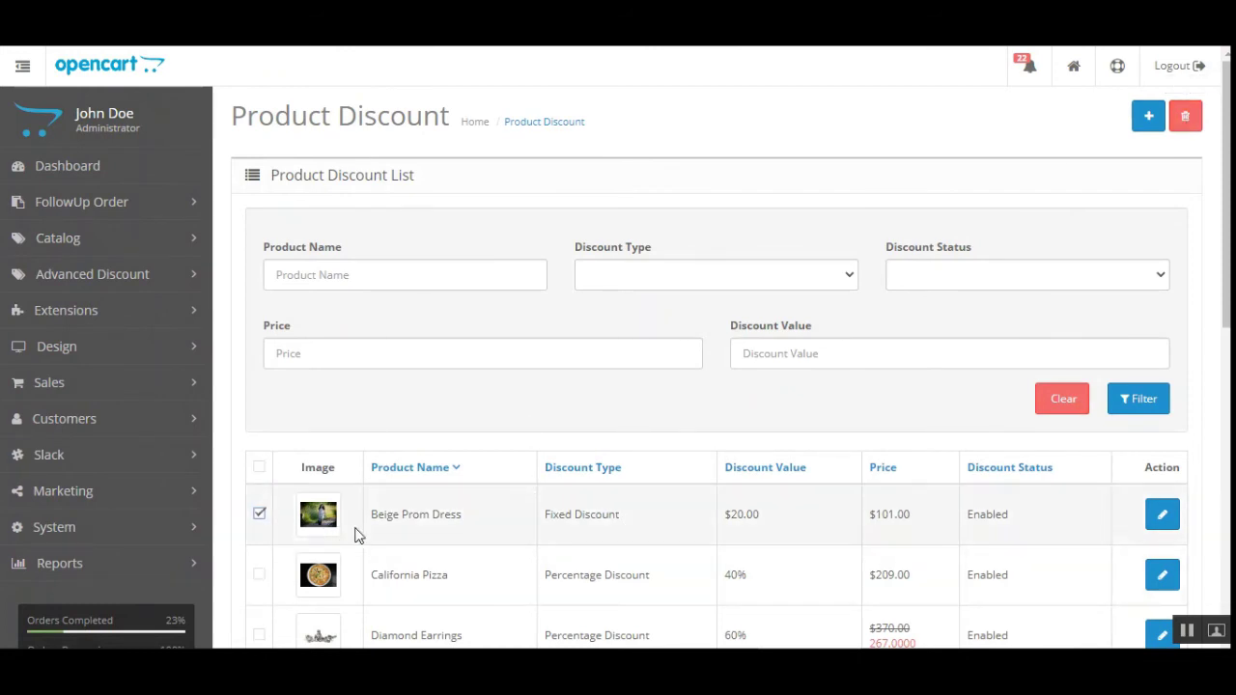
pyautogui.click(1190, 116)
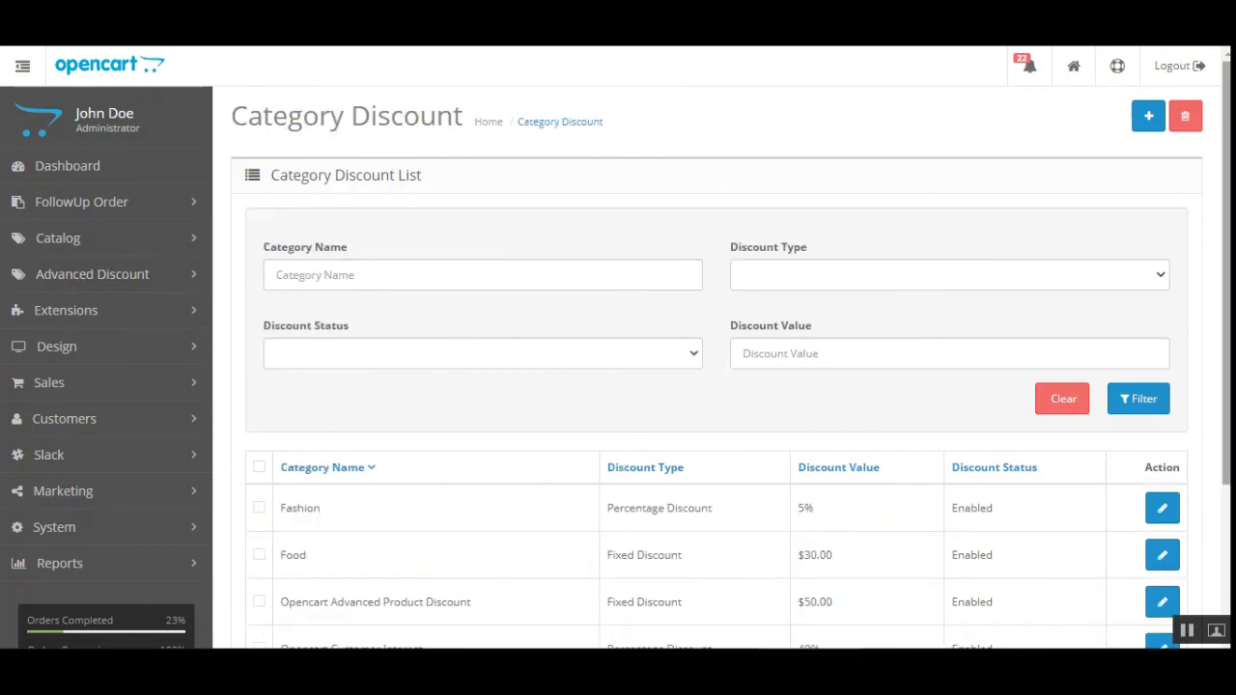
# Start a new category discount on the Category Discount page and add Subcategory as its category
pyautogui.click(1150, 122)
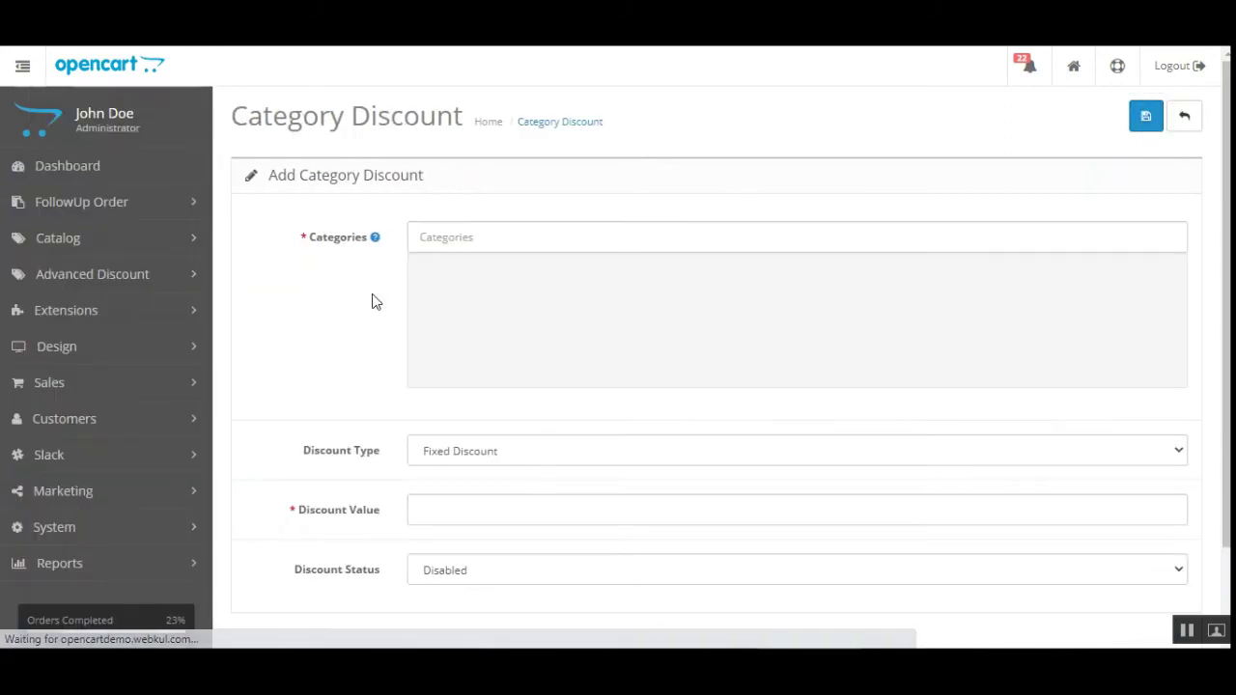
pyautogui.click(520, 241)
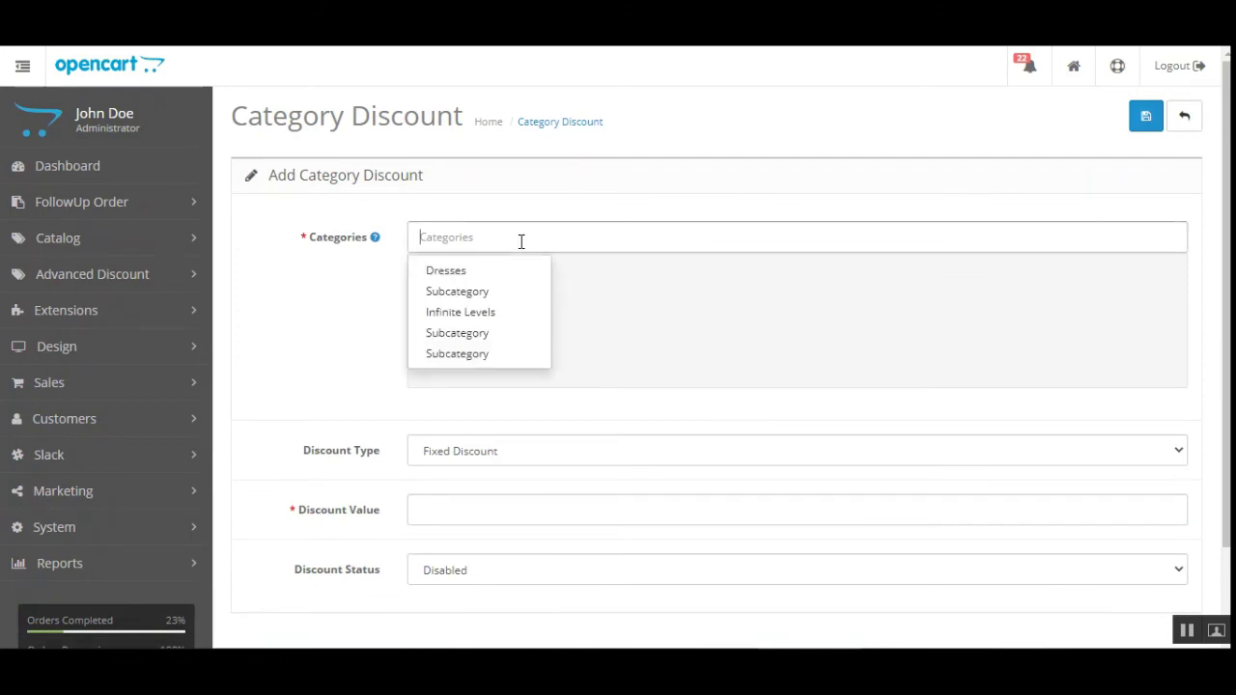
pyautogui.click(480, 338)
# Give the new category discount the type Percentage Discount, value 20 and status Enabled, and save it
pyautogui.scroll(-2, 519, 345)
pyautogui.click(519, 344)
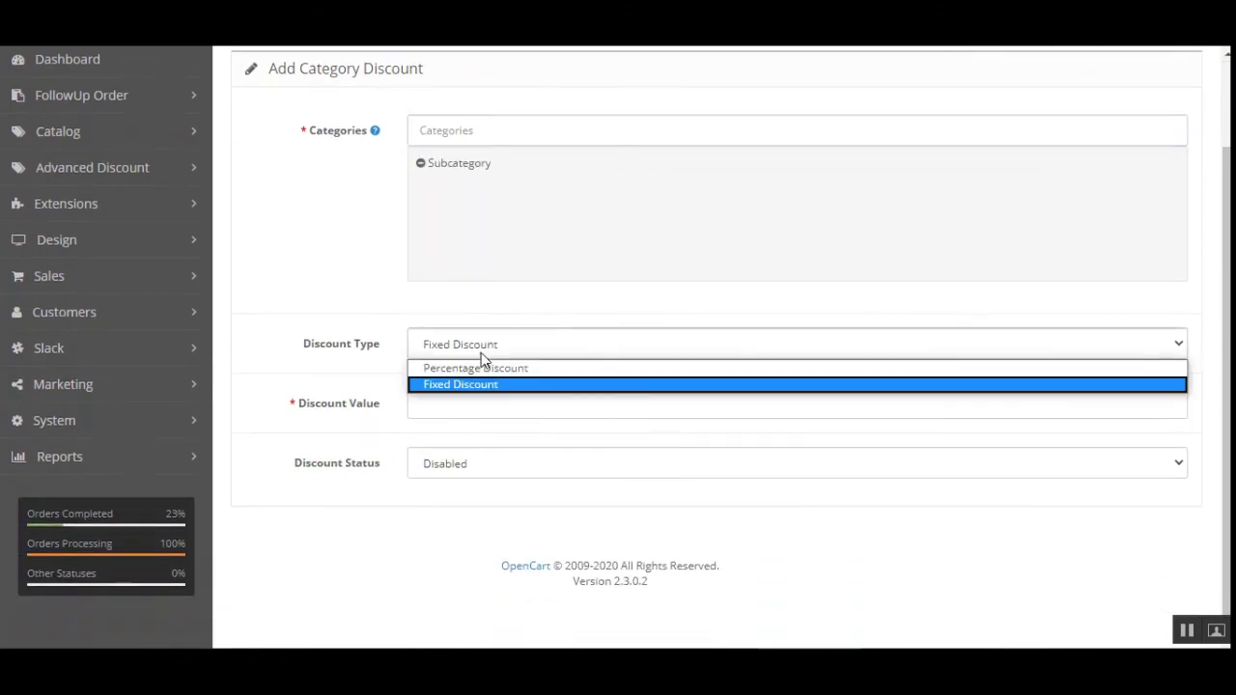
pyautogui.click(489, 366)
pyautogui.click(476, 415)
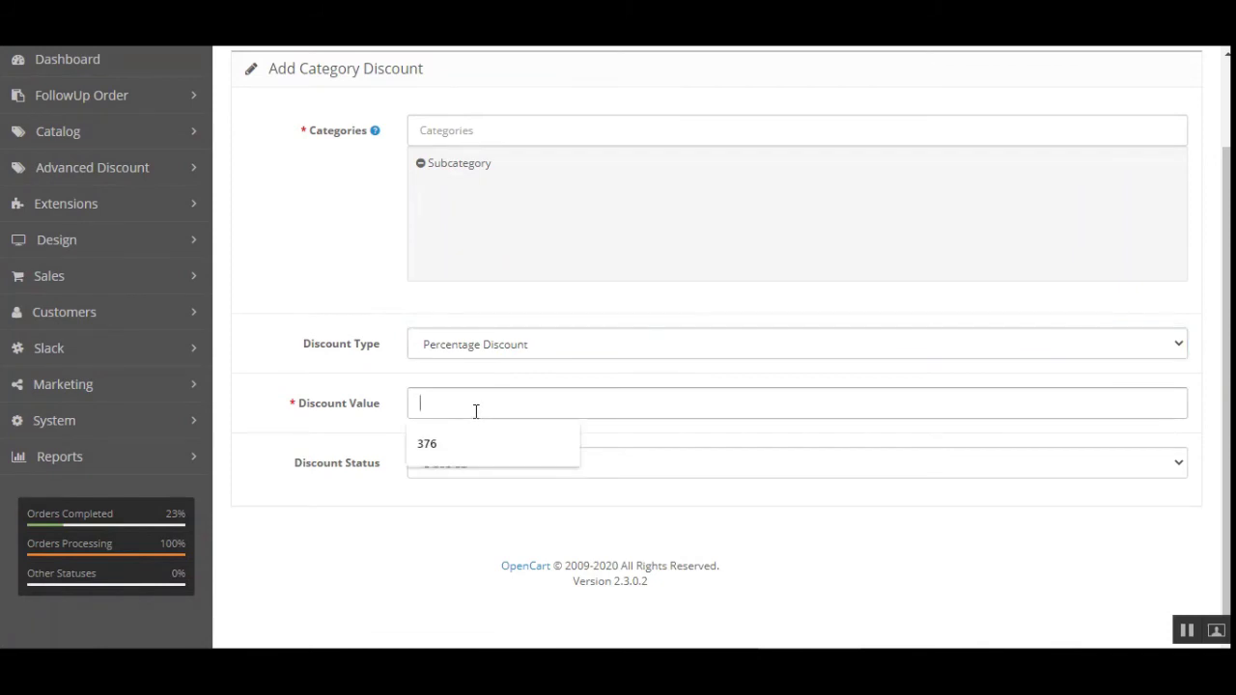
pyautogui.click(469, 432)
pyautogui.hotkey('ctrl', 'a')
pyautogui.write('2')
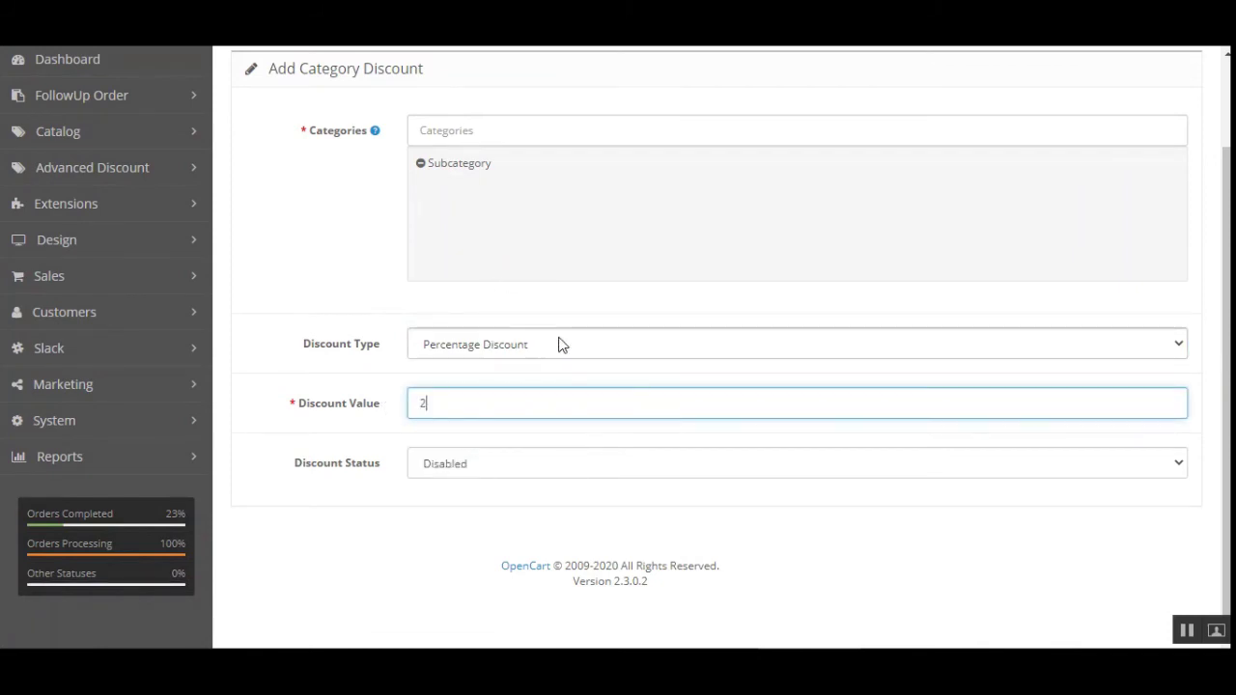
pyautogui.click(498, 471)
pyautogui.click(708, 487)
pyautogui.scroll(2, 1071, 264)
pyautogui.click(1145, 130)
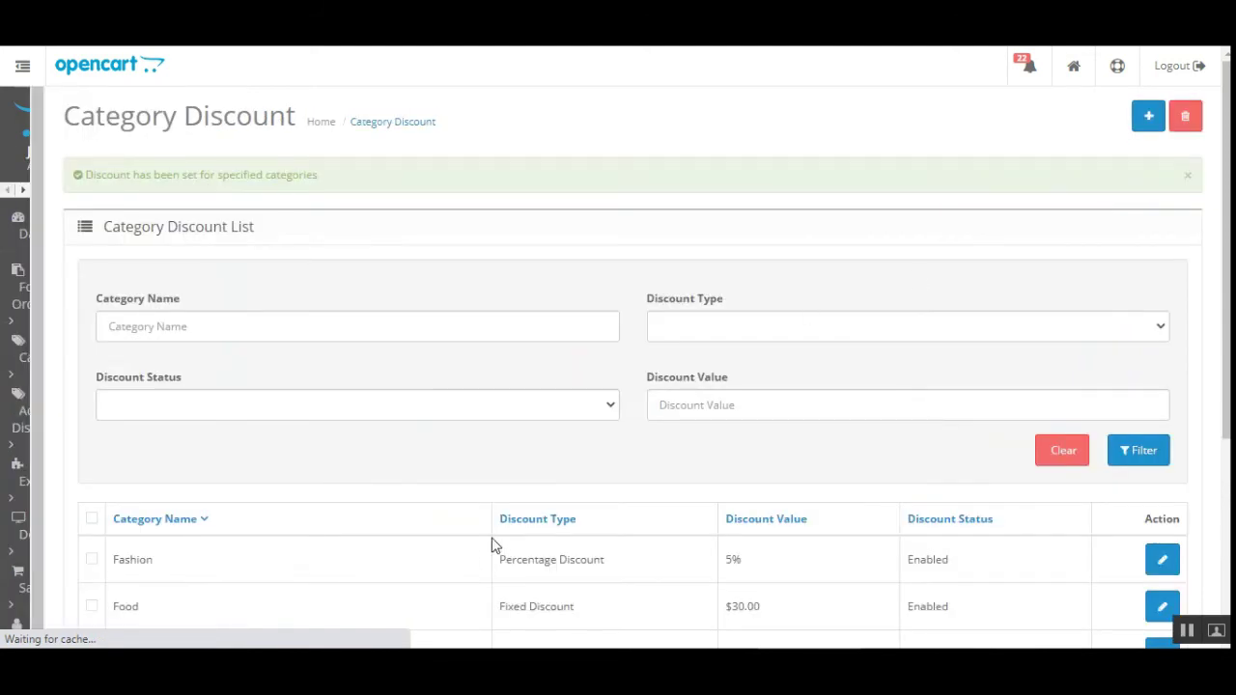
# Review the Category Discount List, view the edit form of the Subcategory discount and return to the list
pyautogui.scroll(-3, 489, 541)
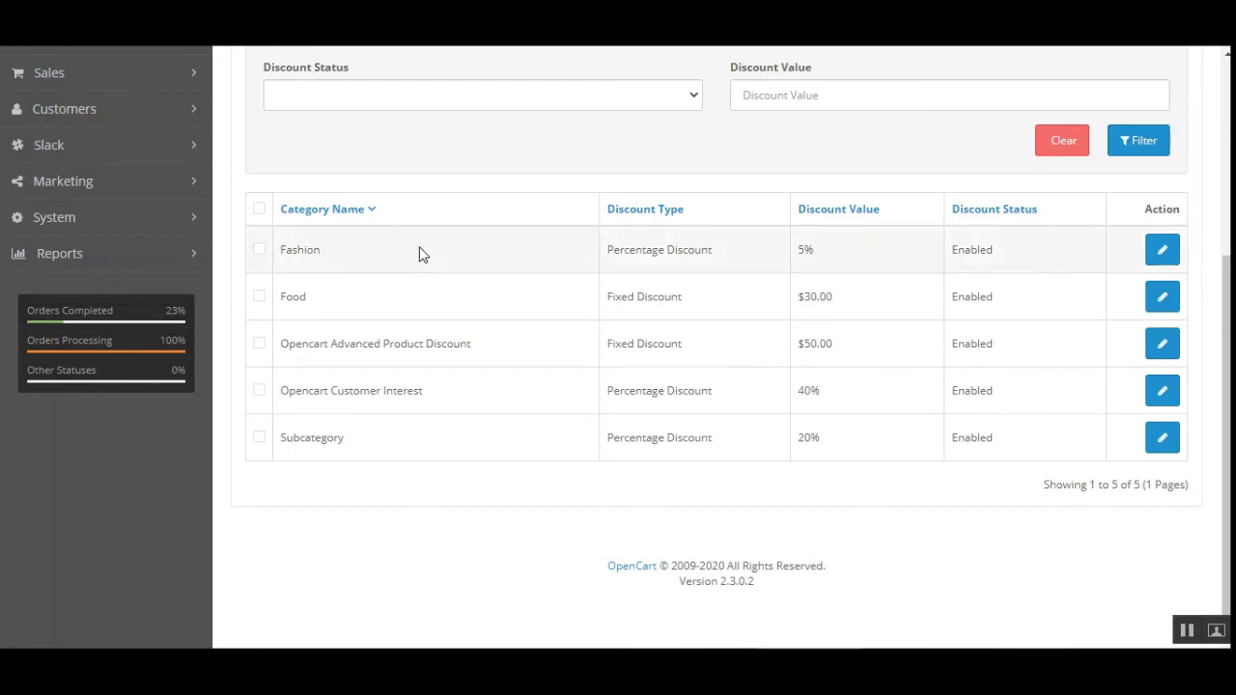
pyautogui.scroll(4, 241, 440)
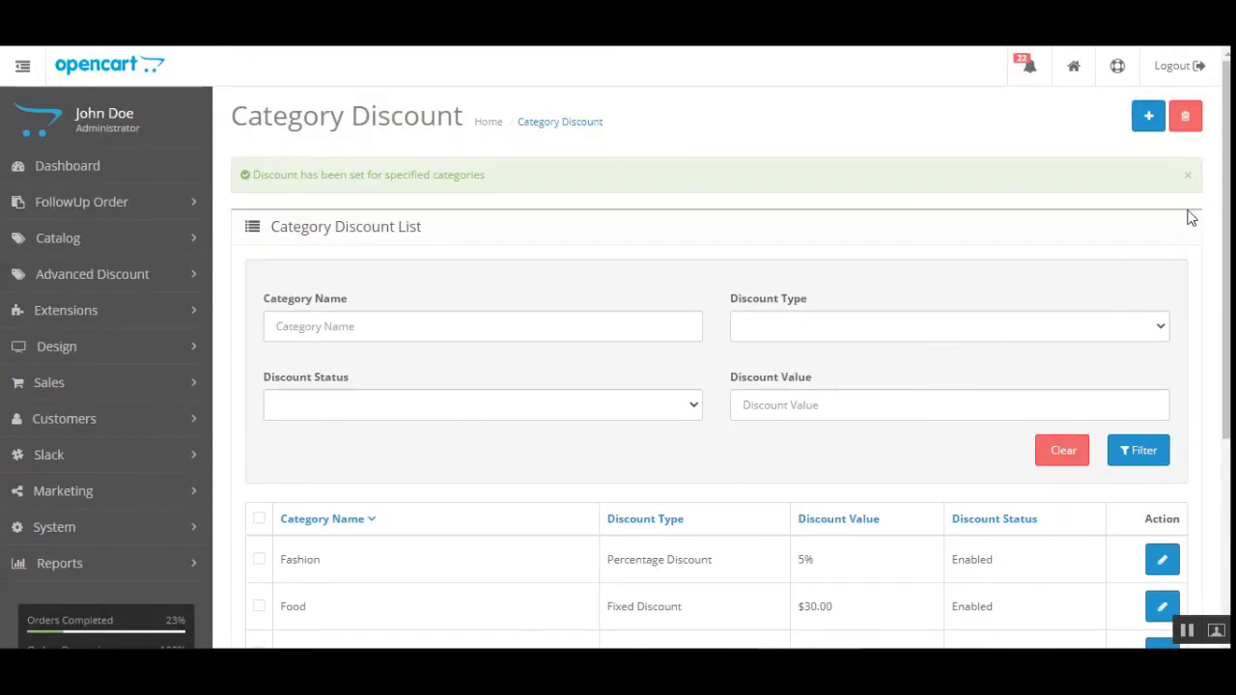
pyautogui.scroll(-2, 400, 497)
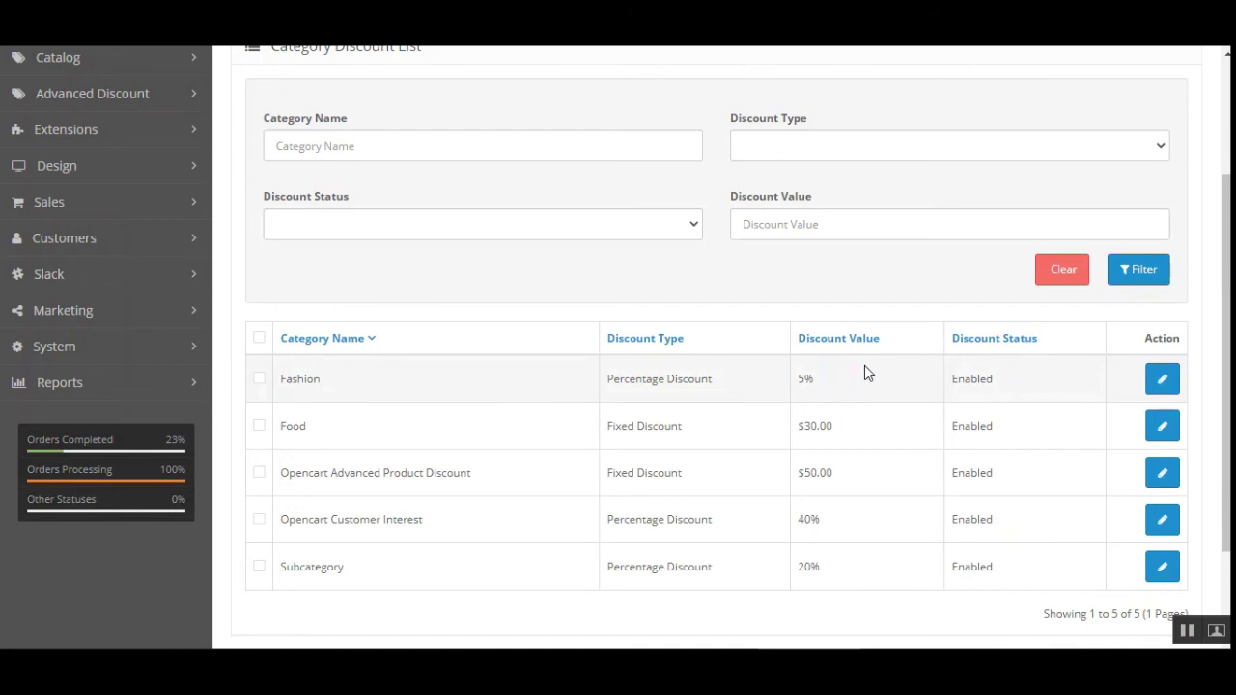
pyautogui.scroll(-2, 1226, 386)
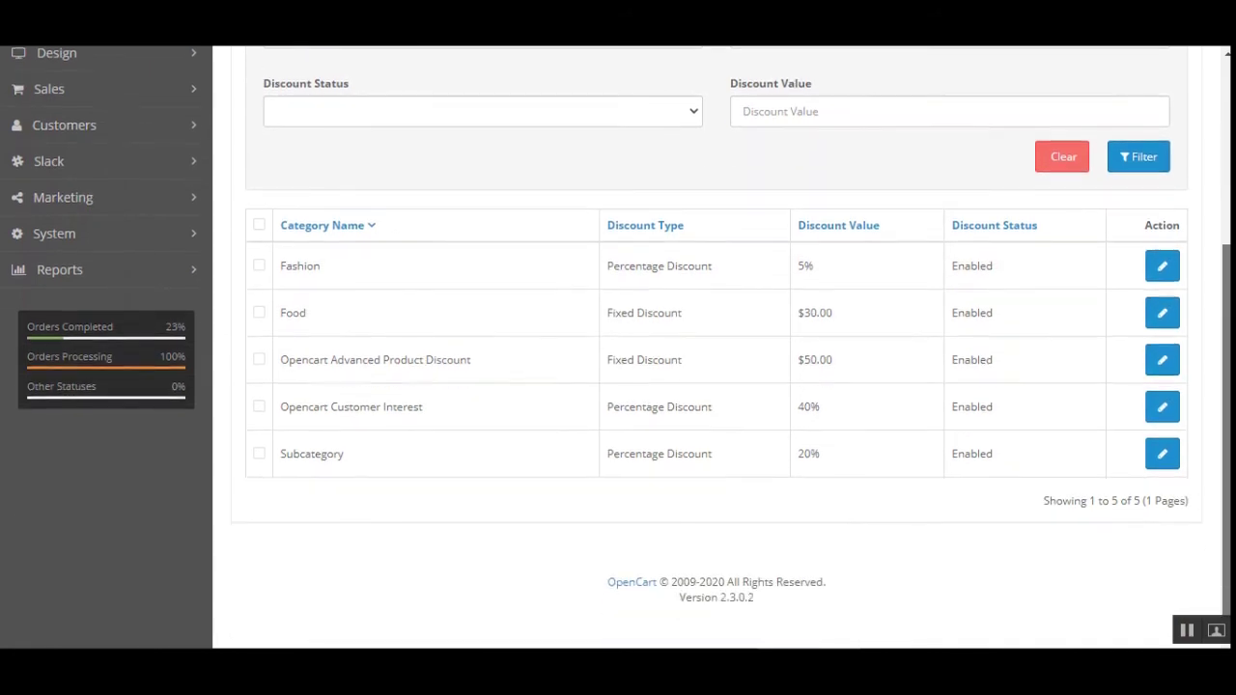
pyautogui.scroll(1, 1187, 366)
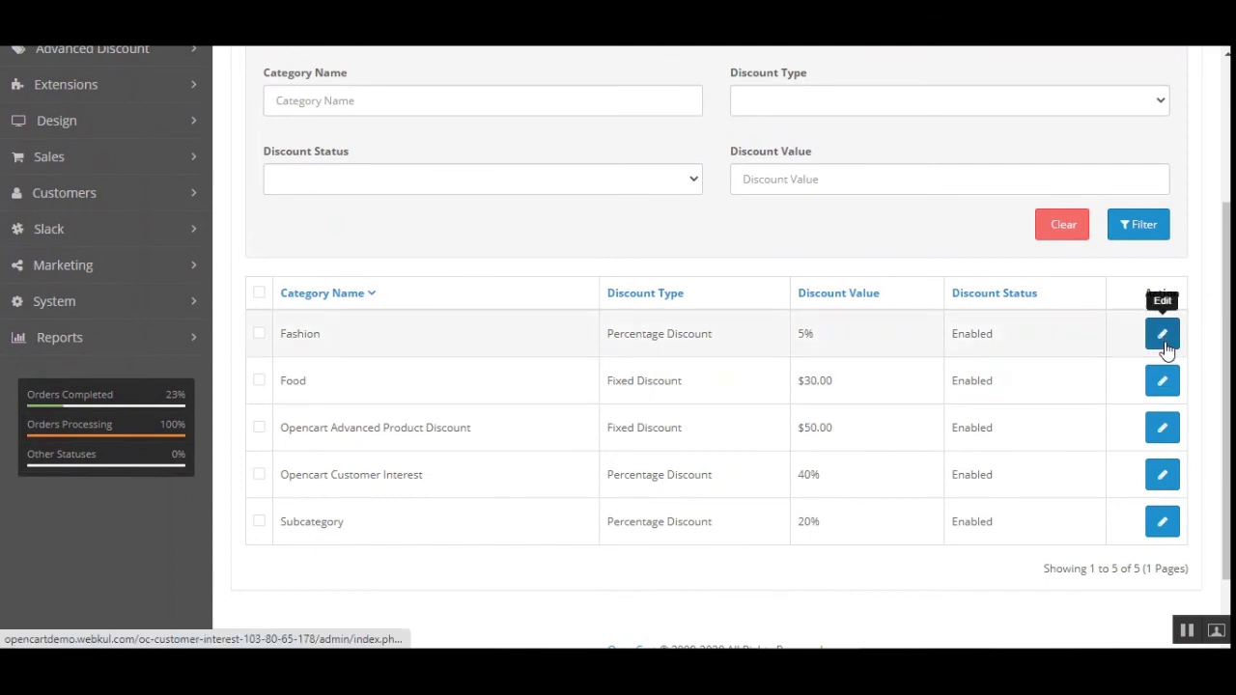
pyautogui.click(1163, 523)
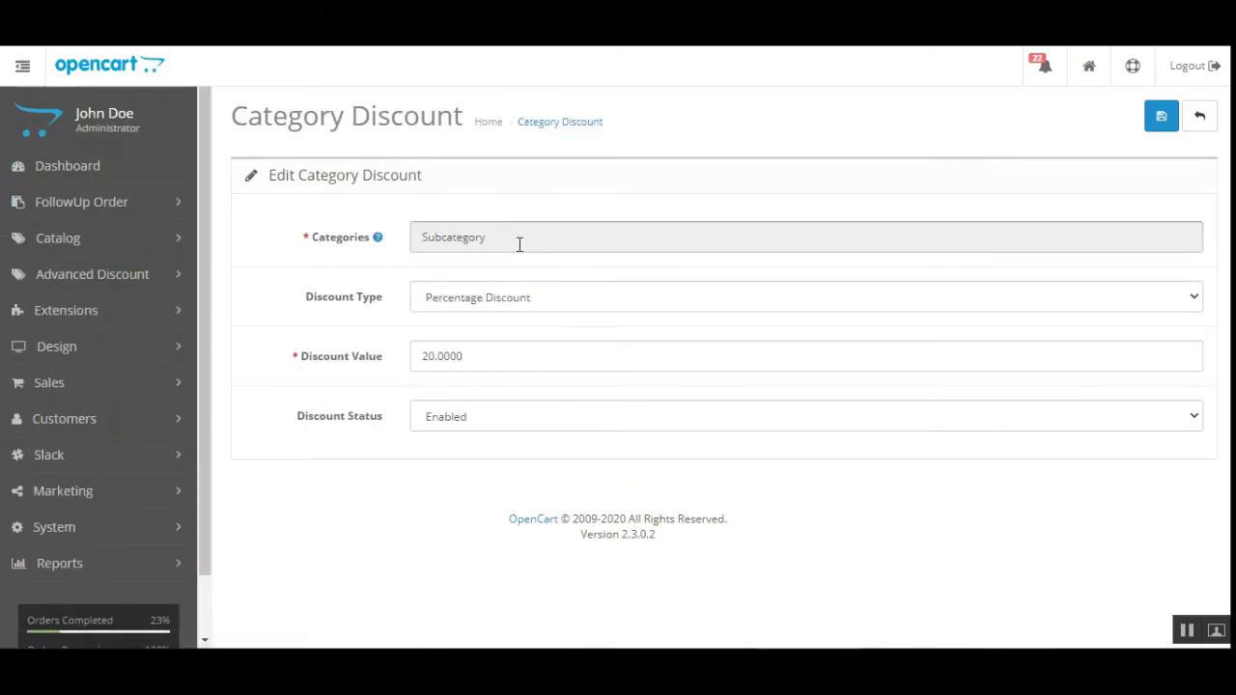
pyautogui.click(480, 239)
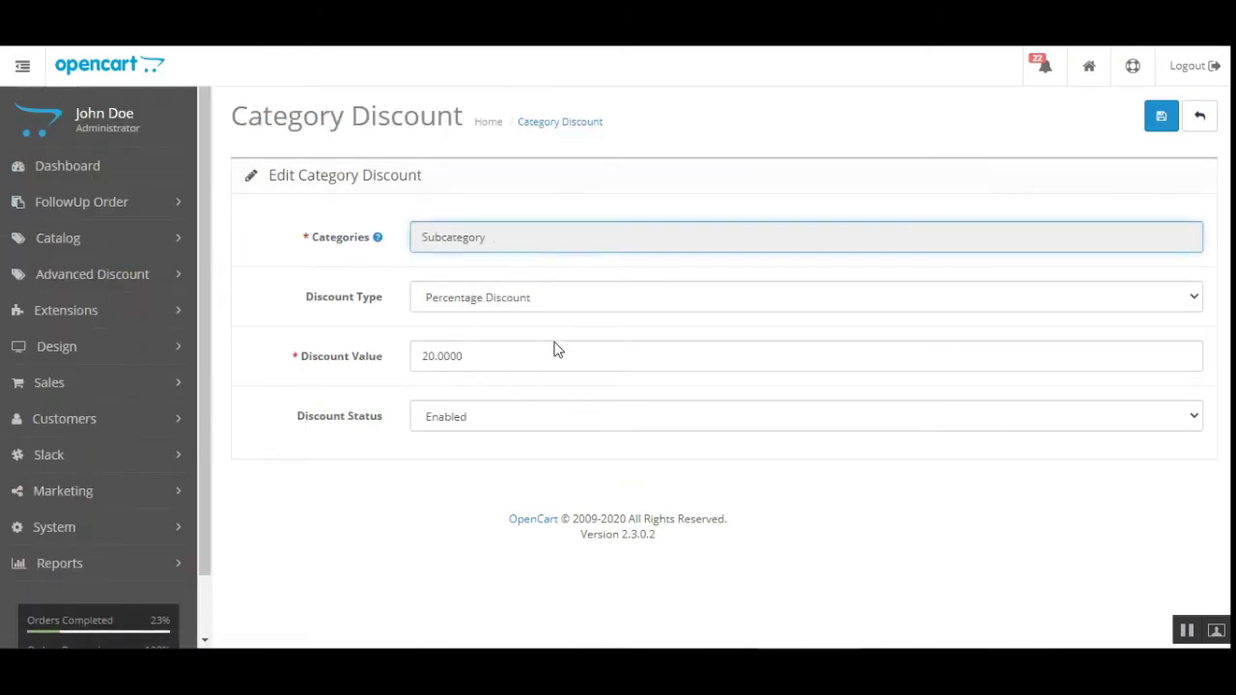
pyautogui.click(446, 190)
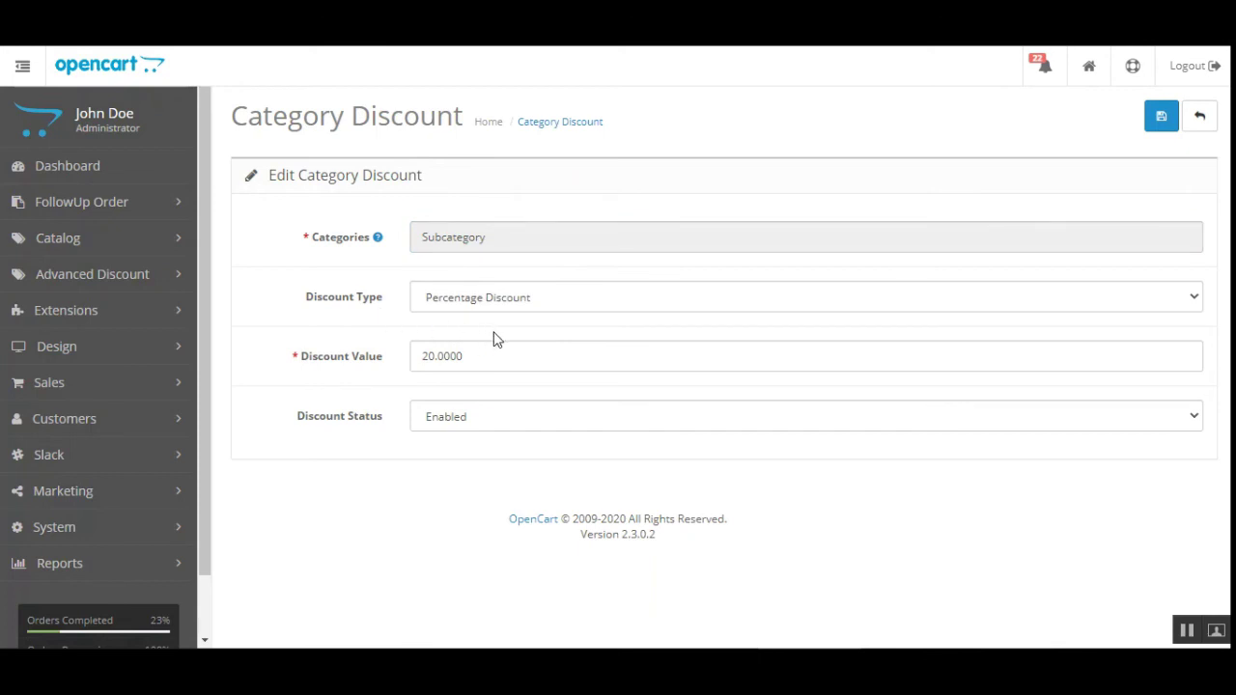
pyautogui.click(1197, 118)
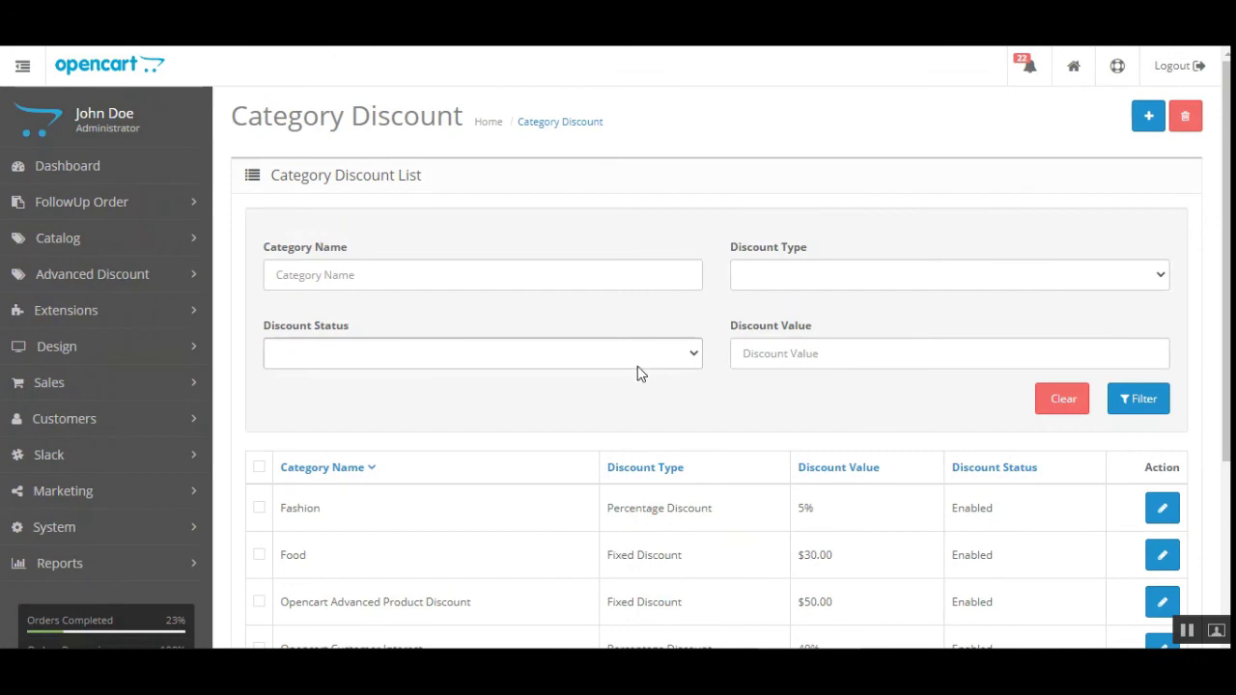
pyautogui.scroll(-1, 1049, 174)
pyautogui.scroll(1, 389, 105)
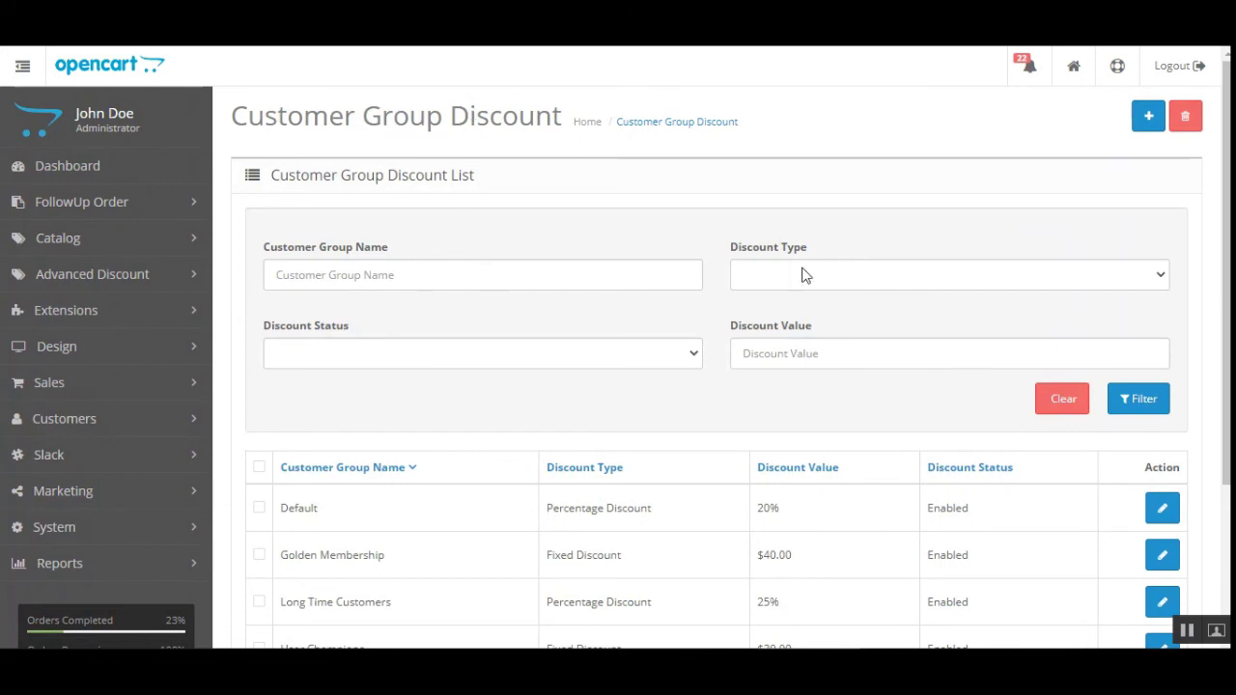
# View the type and status options in the edit form of the Default customer group discount, then return to the list
pyautogui.scroll(-3, 801, 275)
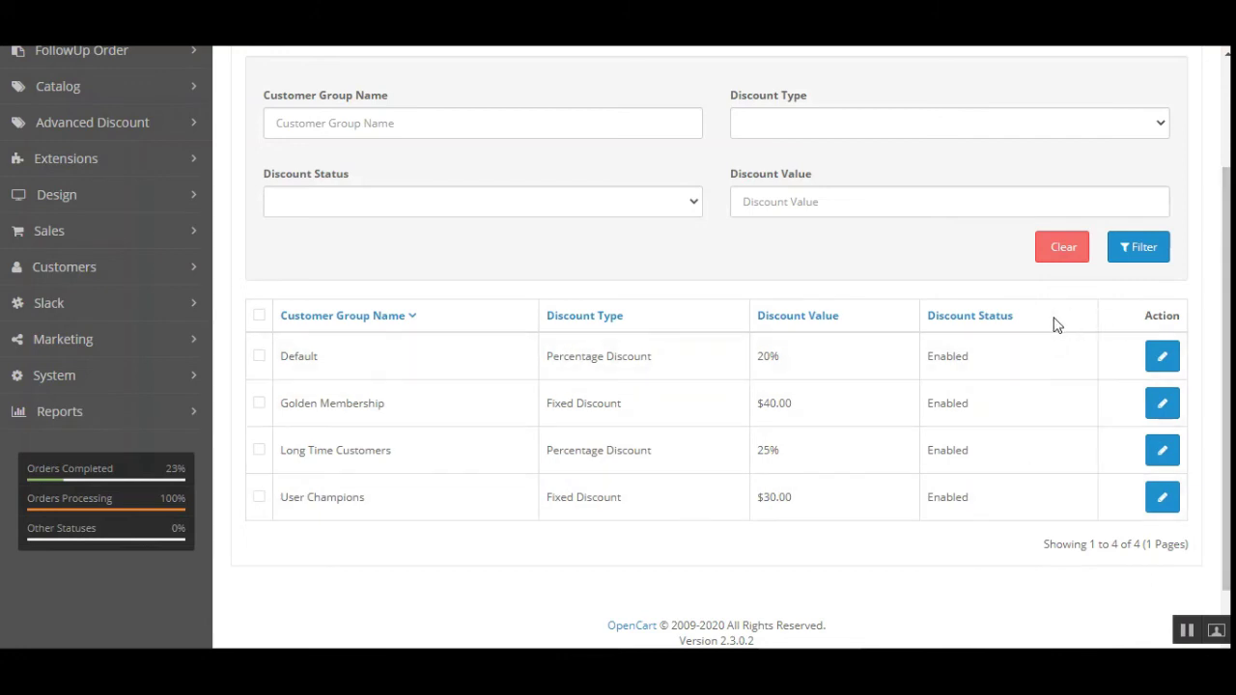
pyautogui.click(1164, 358)
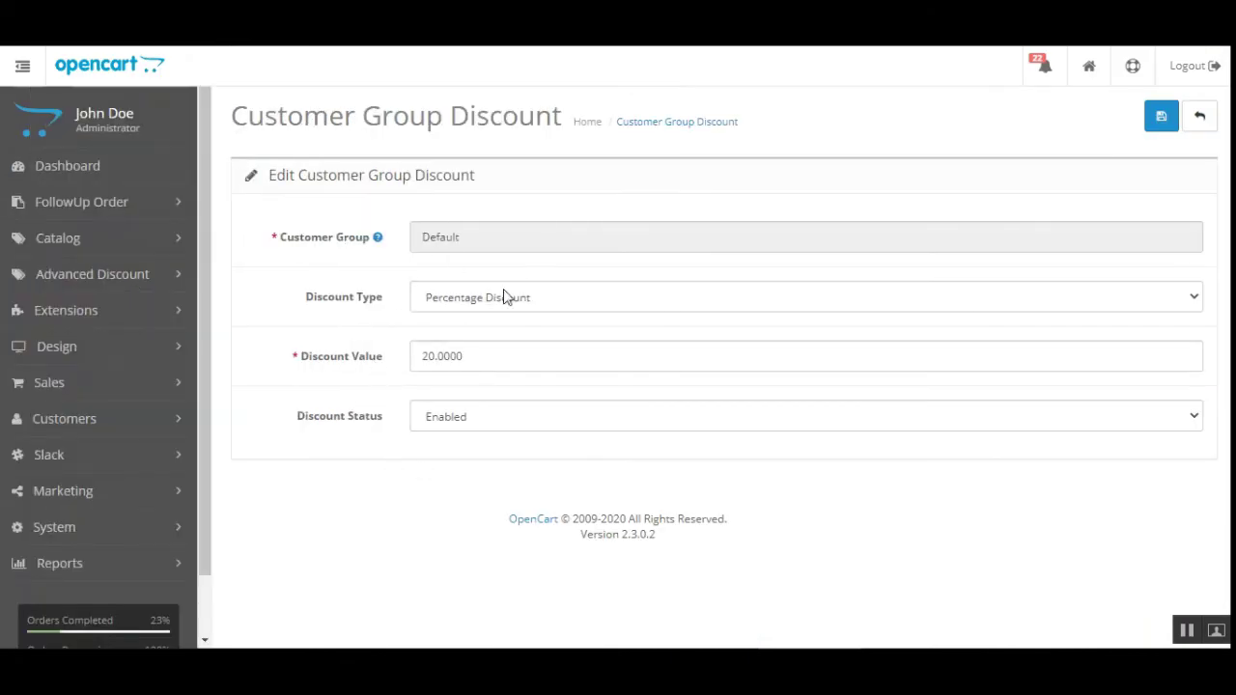
pyautogui.click(503, 296)
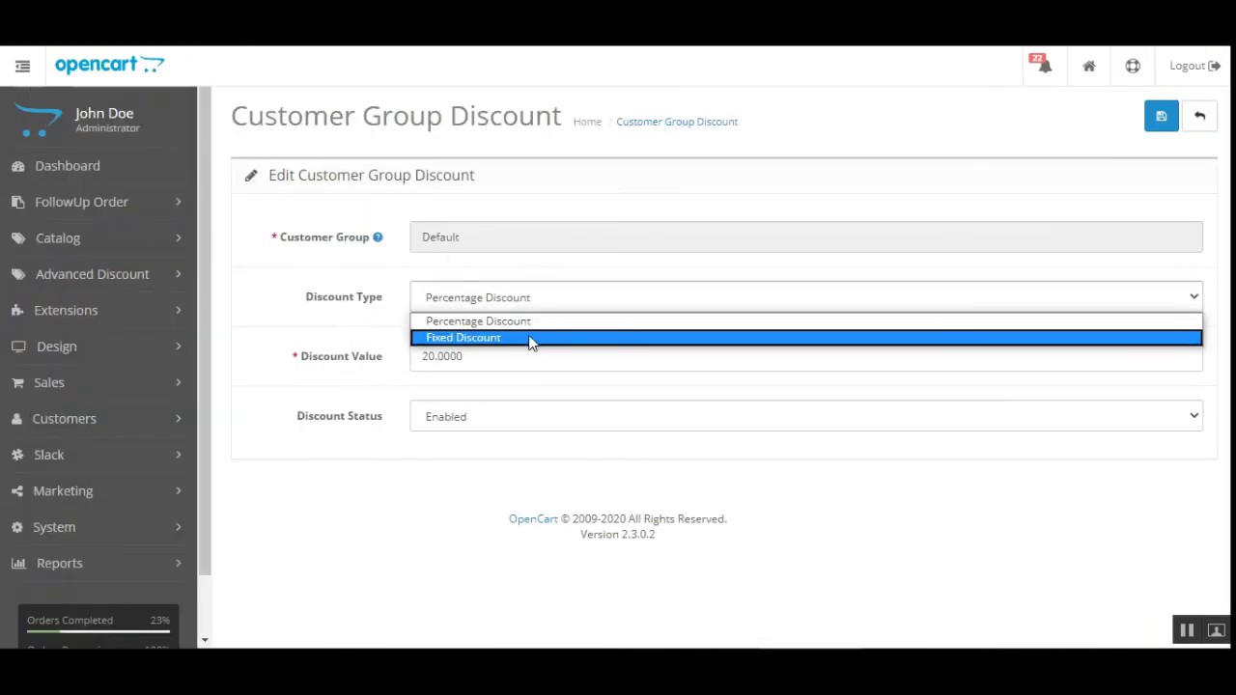
pyautogui.click(270, 342)
pyautogui.click(480, 425)
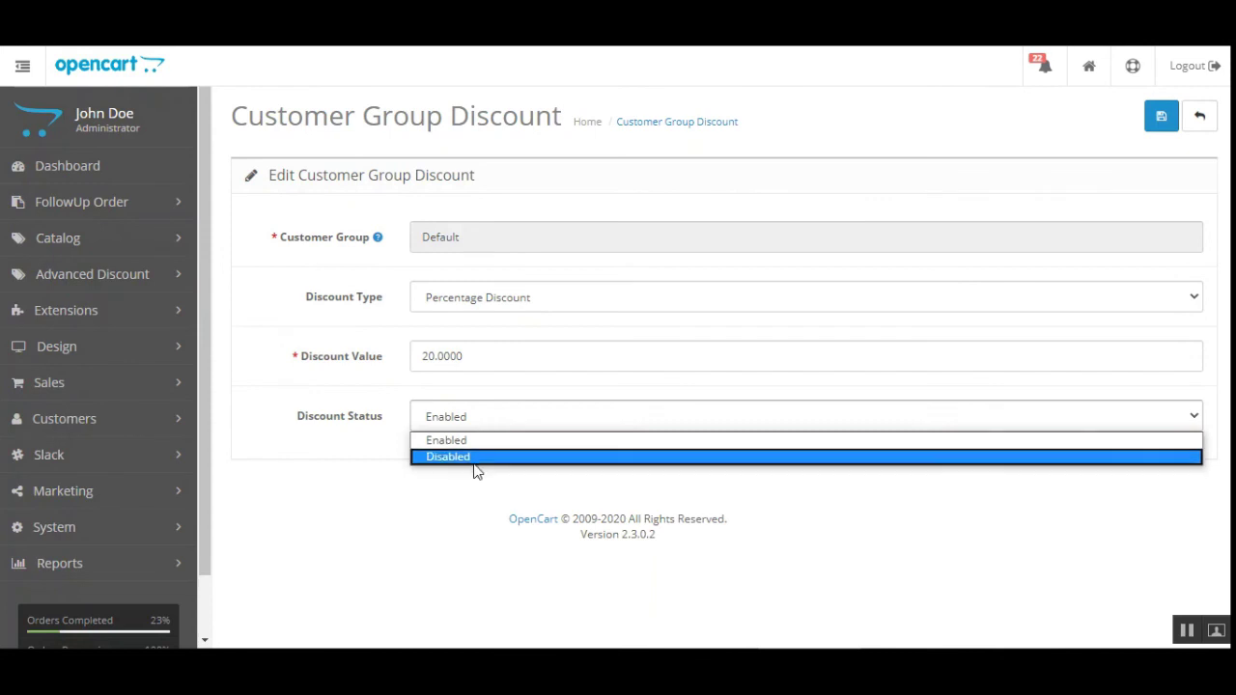
pyautogui.click(386, 488)
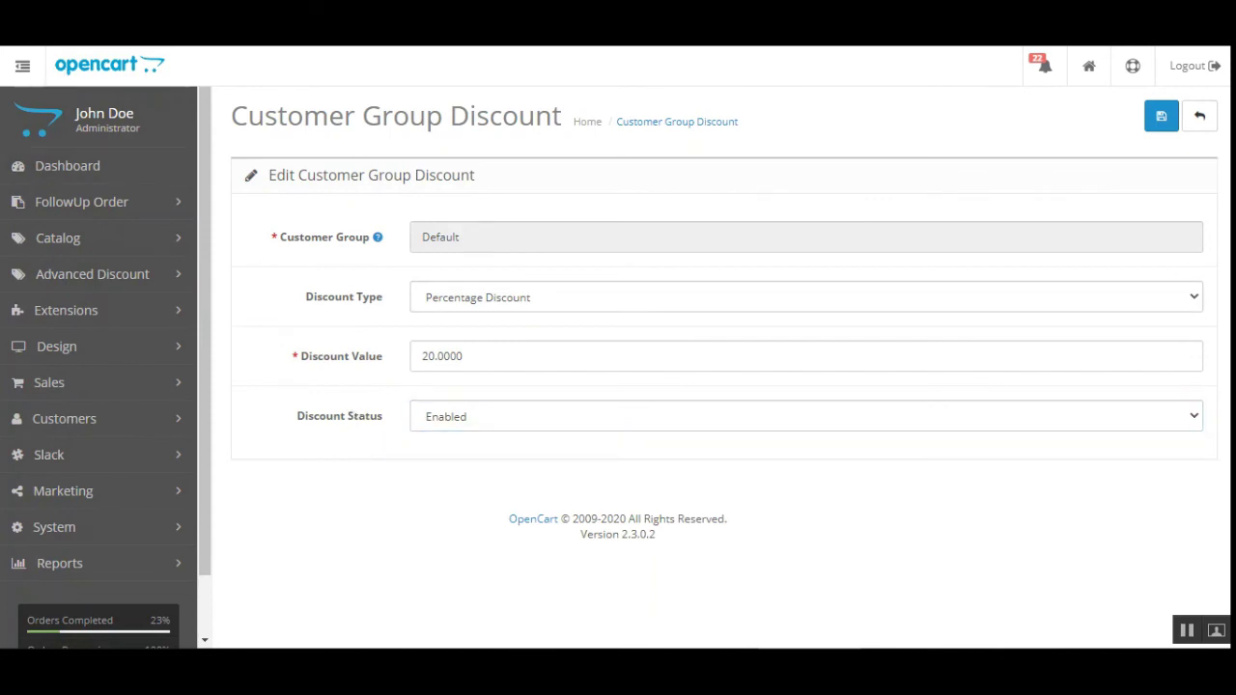
pyautogui.click(1186, 126)
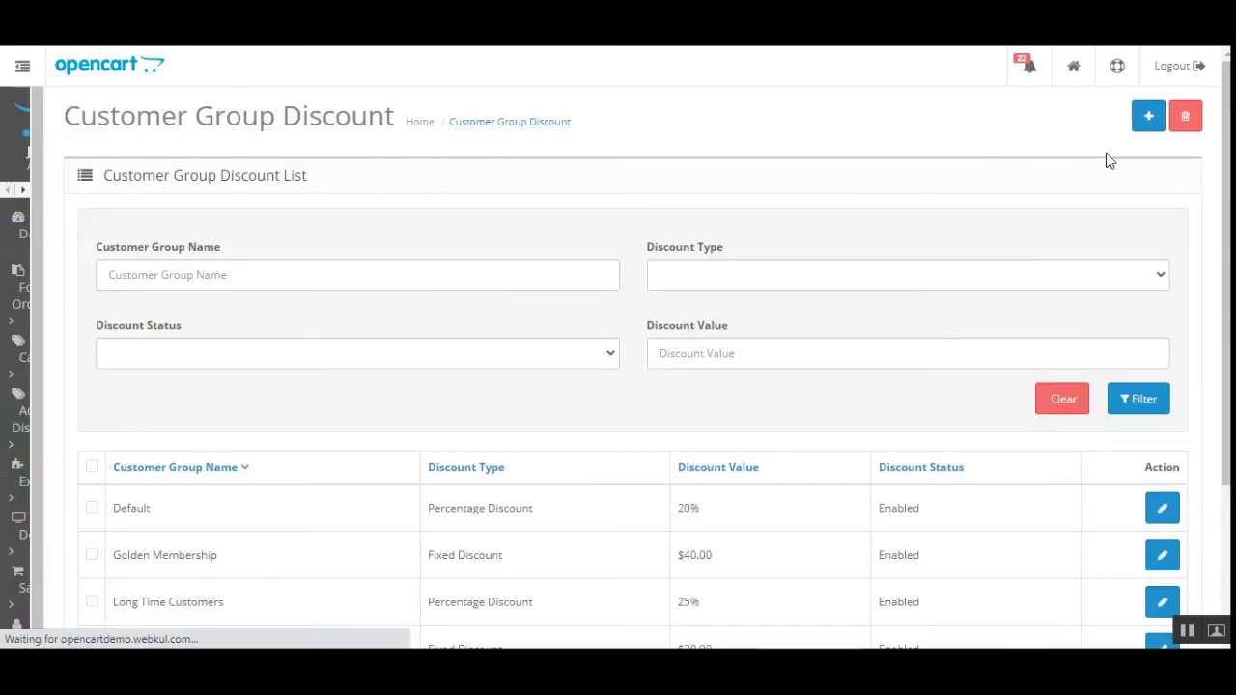
# Examine the customer group, discount type and status fields of the Add Customer Group Discount form, then leave it without saving
pyautogui.click(1150, 125)
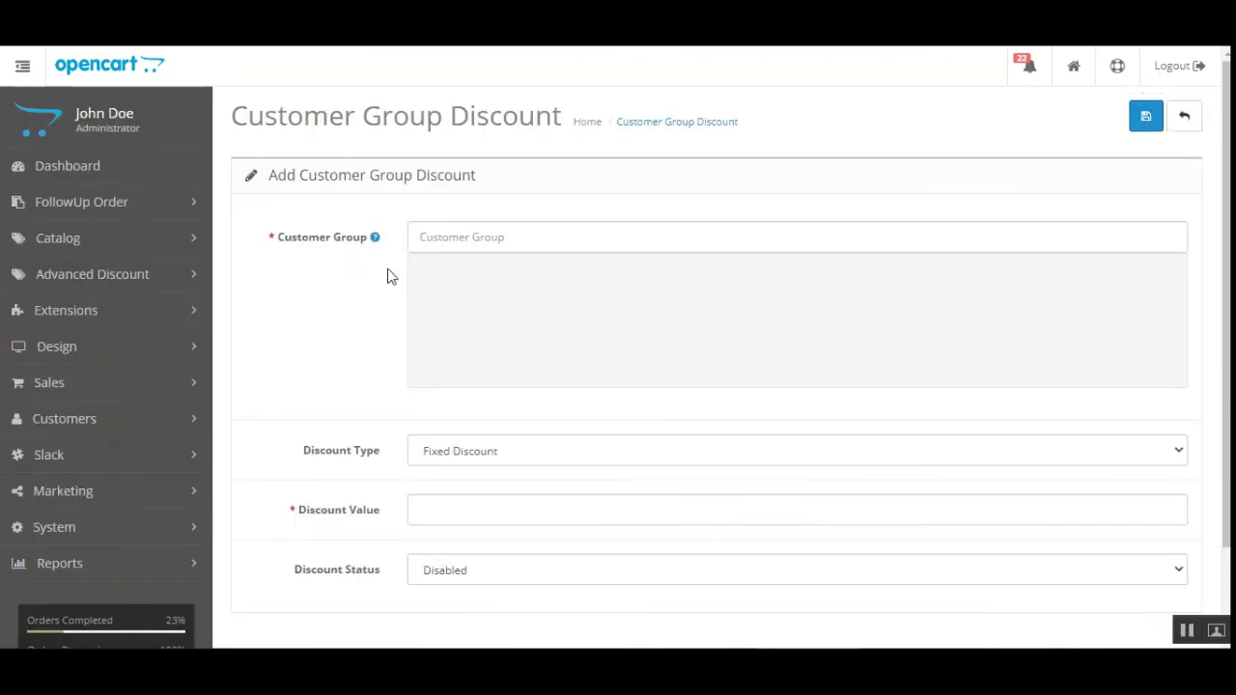
pyautogui.click(479, 233)
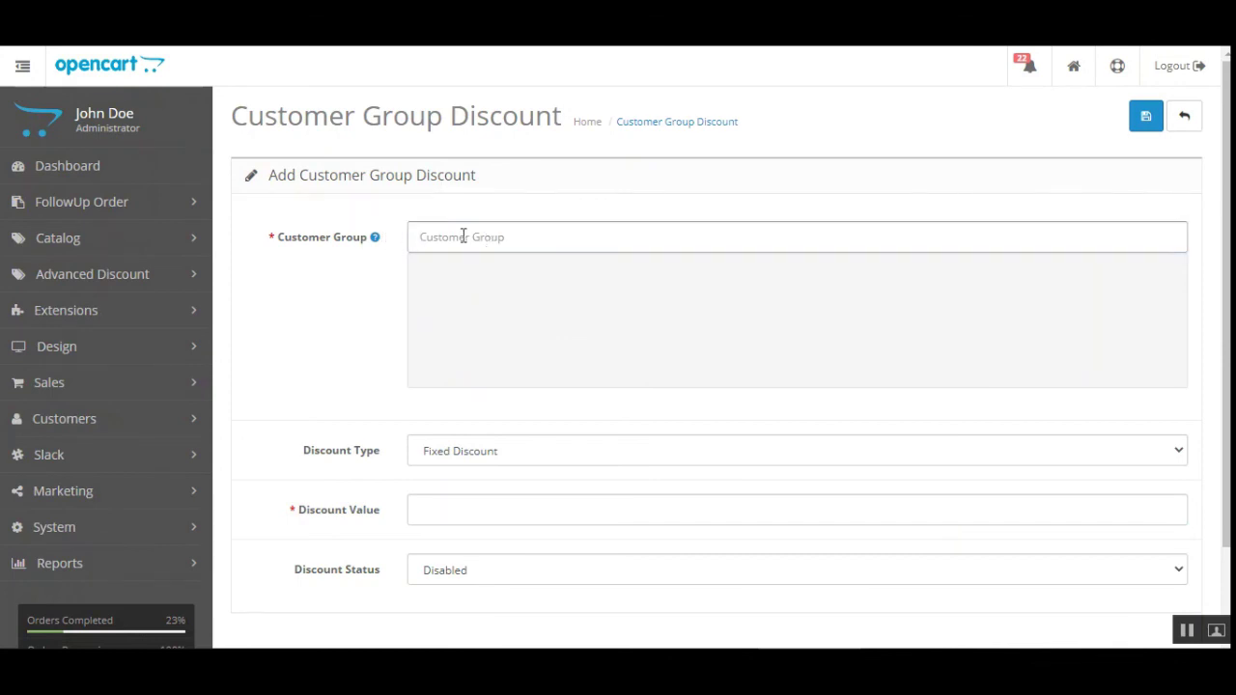
pyautogui.click(461, 237)
pyautogui.click(460, 318)
pyautogui.click(466, 237)
pyautogui.scroll(-2, 603, 250)
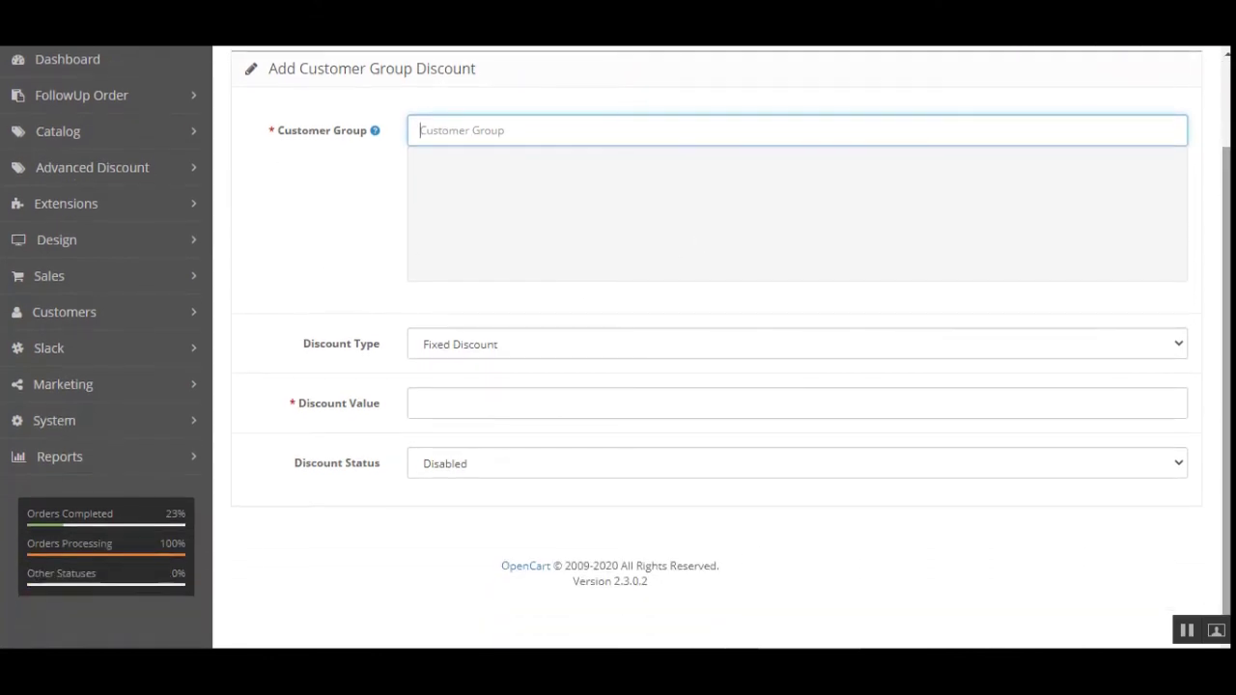
pyautogui.click(486, 348)
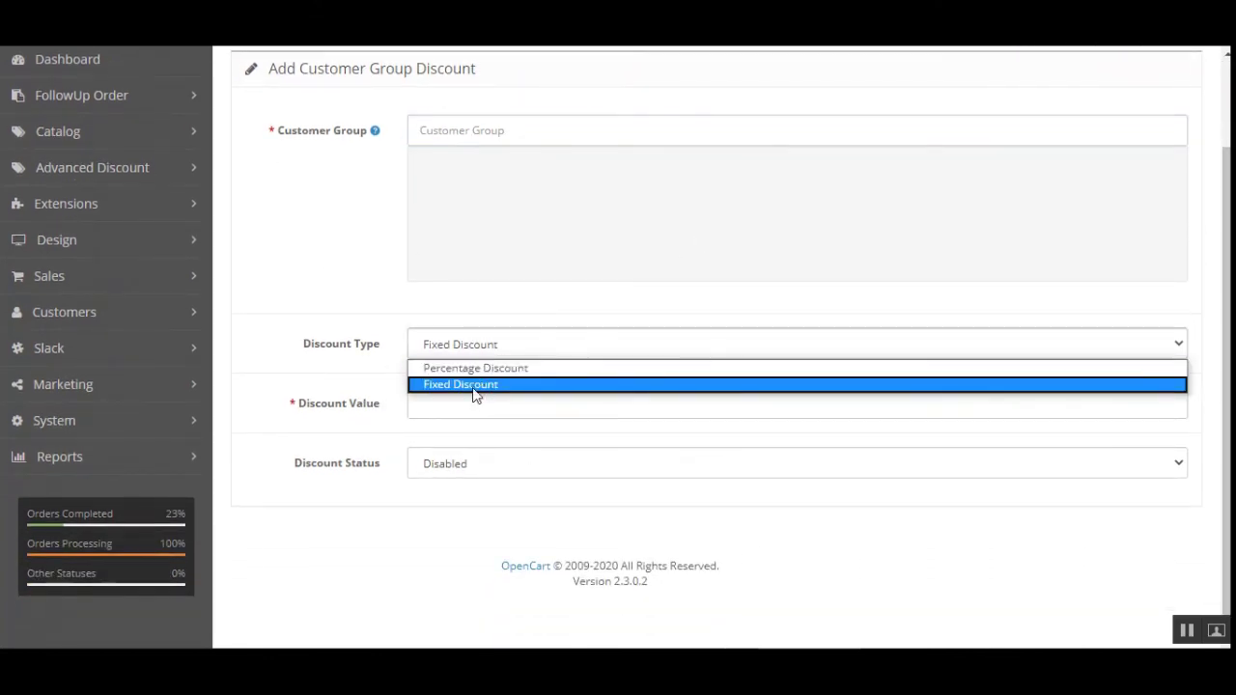
pyautogui.click(446, 484)
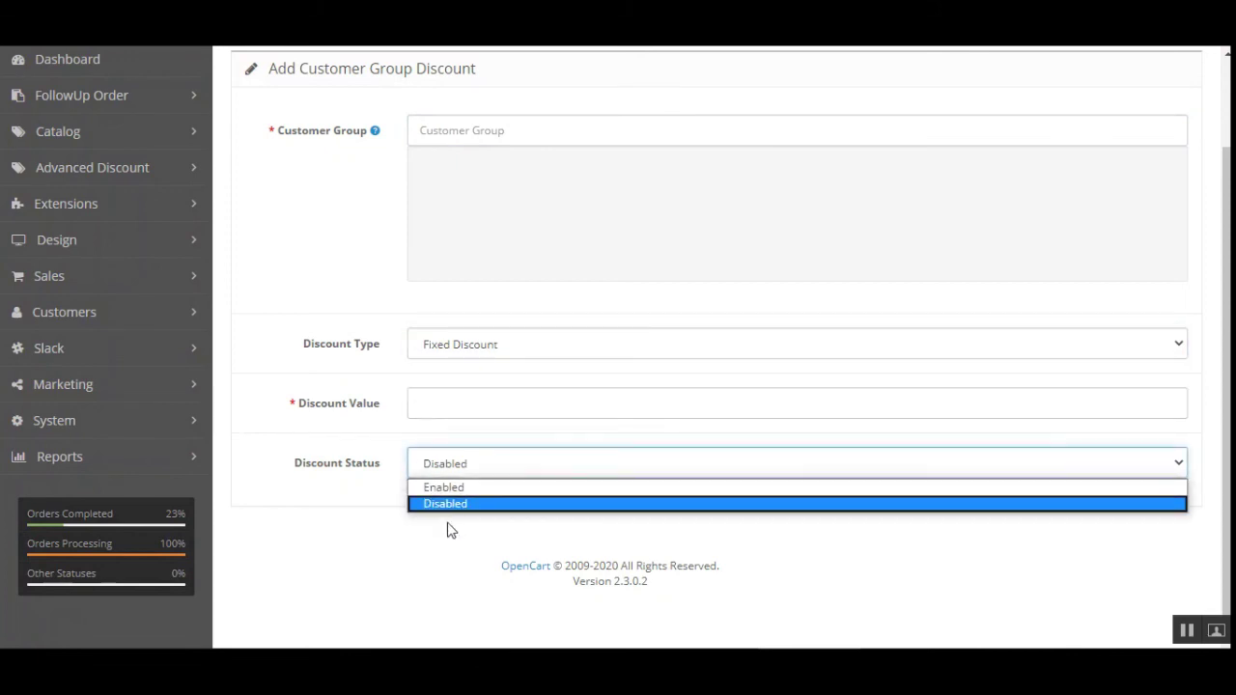
pyautogui.click(349, 542)
pyautogui.scroll(2, 469, 268)
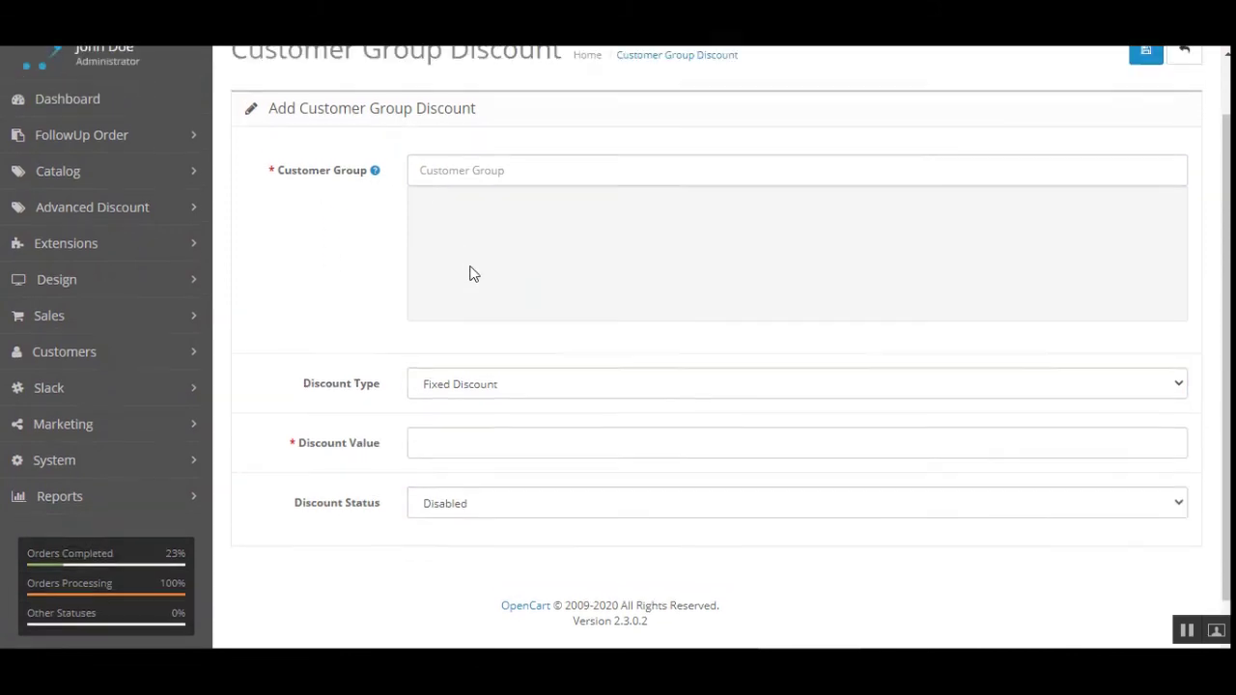
pyautogui.click(509, 236)
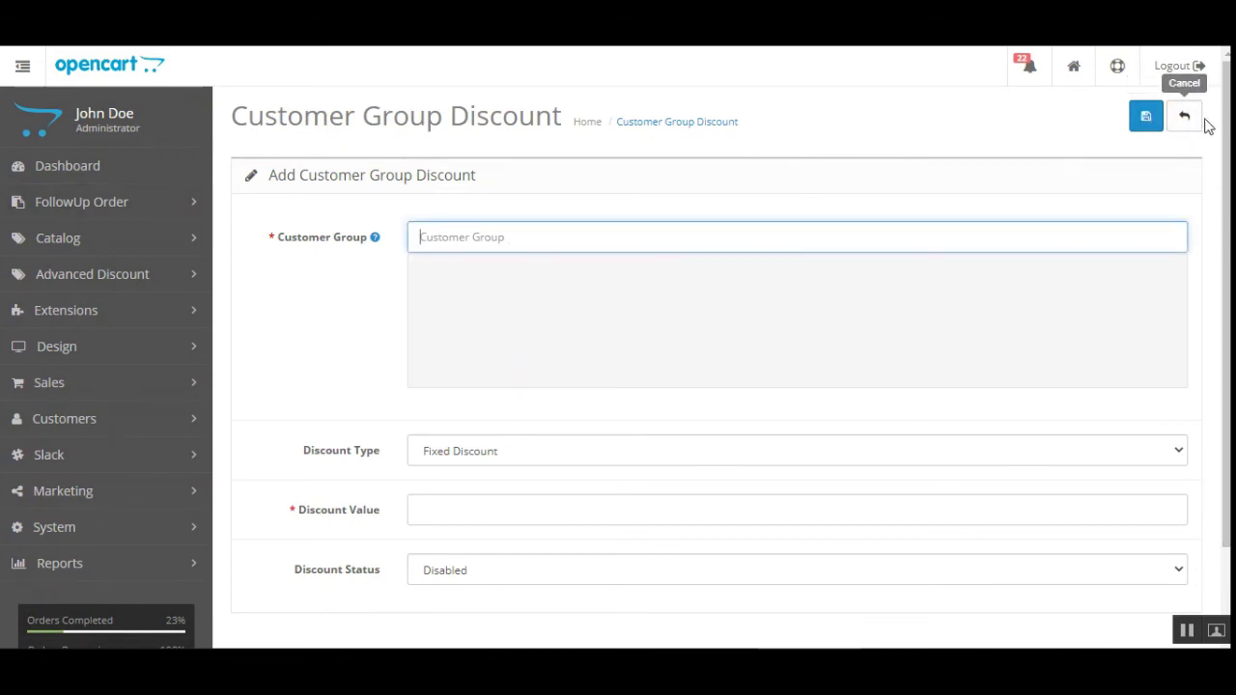
pyautogui.click(1183, 117)
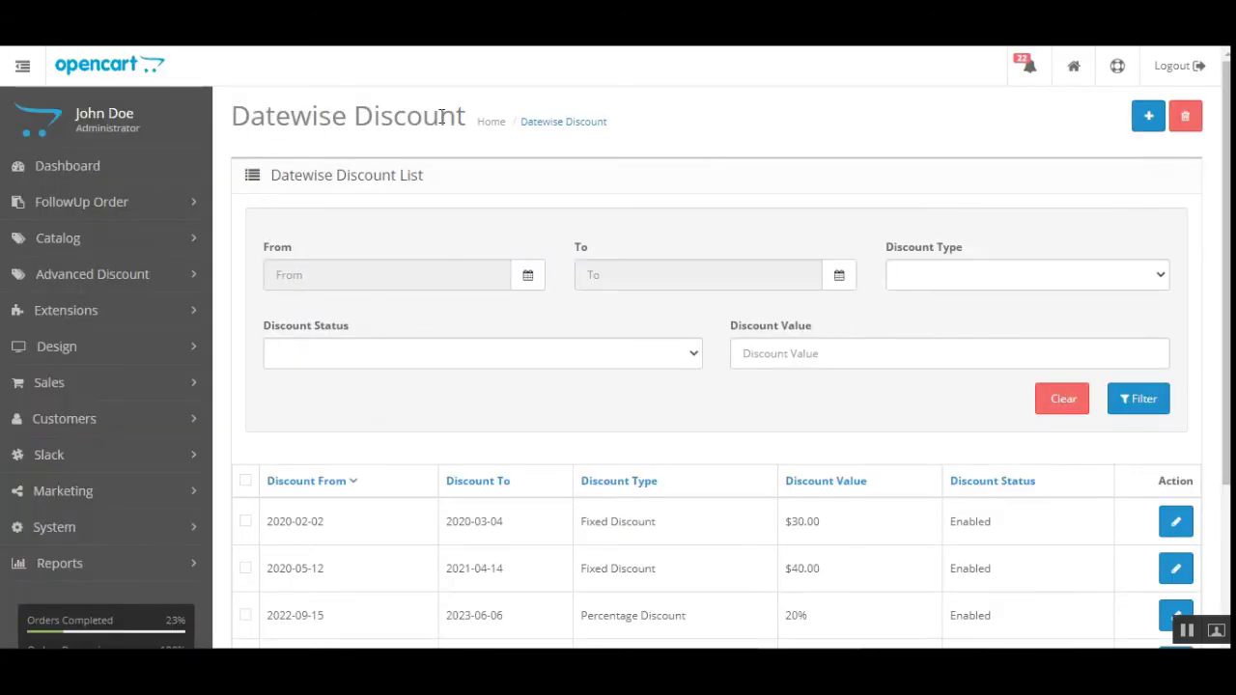
# Open the datewise discount starting 2020-02-02 for editing and view its discount type options
pyautogui.scroll(-3, 610, 505)
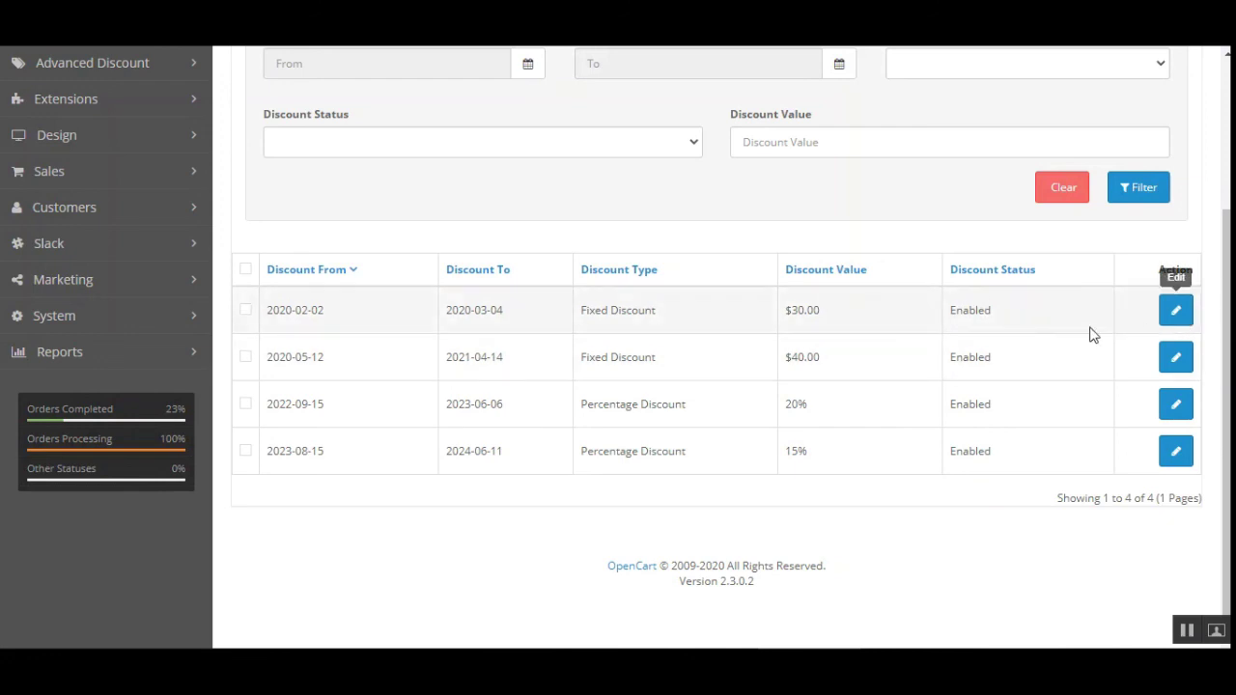
pyautogui.click(1177, 316)
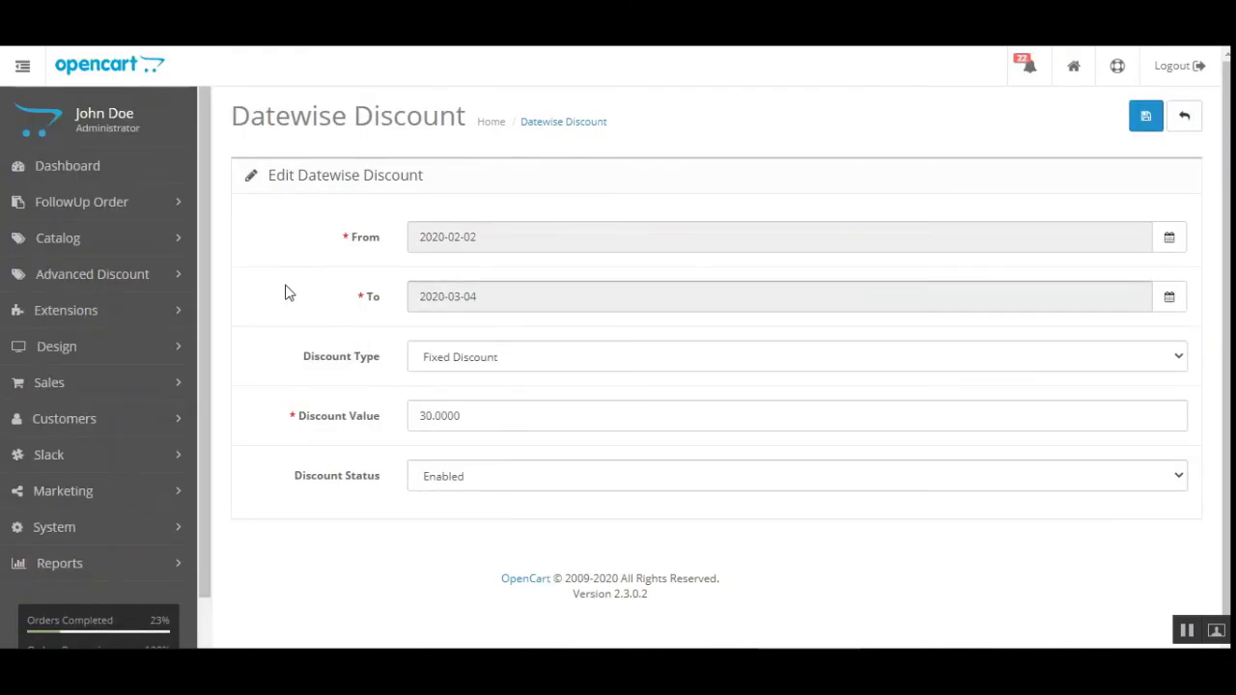
pyautogui.click(504, 355)
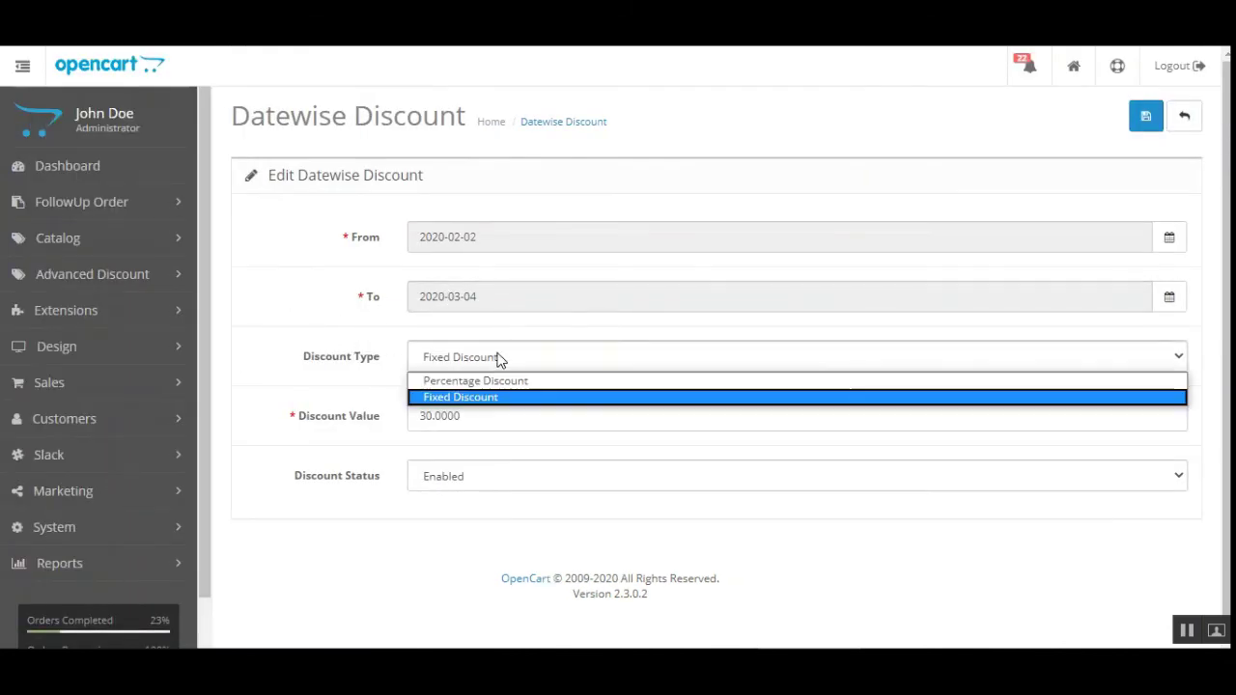
pyautogui.click(508, 404)
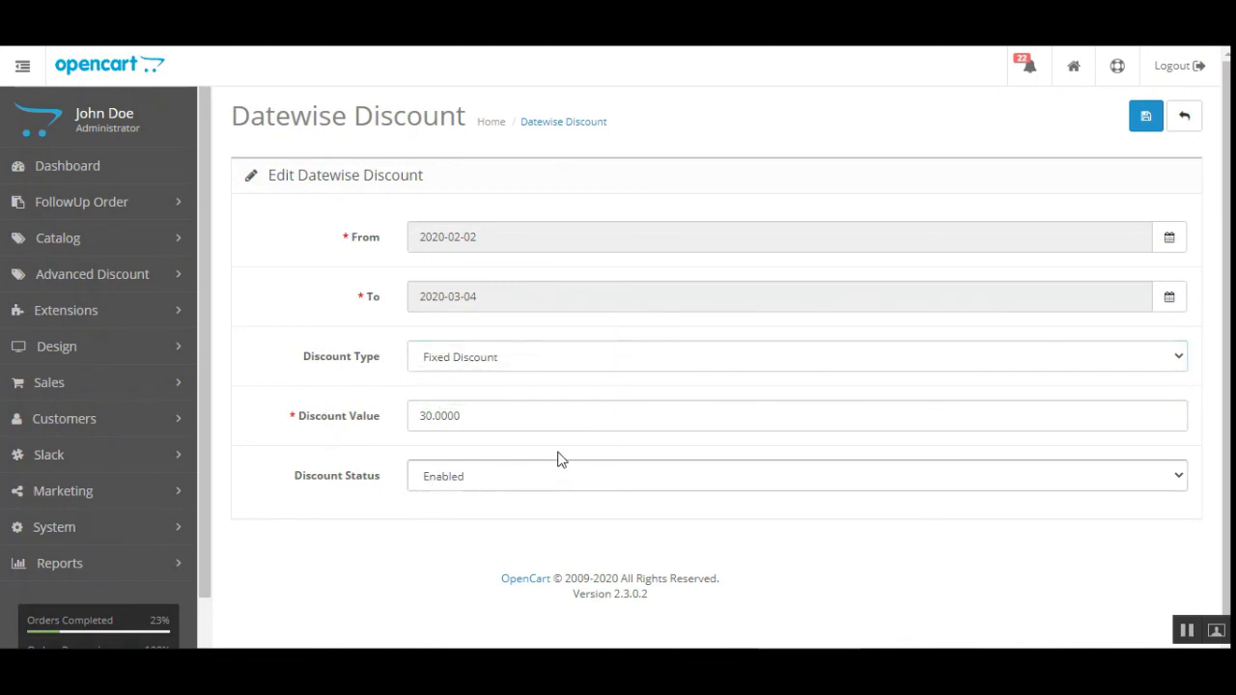
# Try the dates 2020-02-04 to 2020-03-16 in the opened datewise discount and return to the list without saving
pyautogui.click(1166, 238)
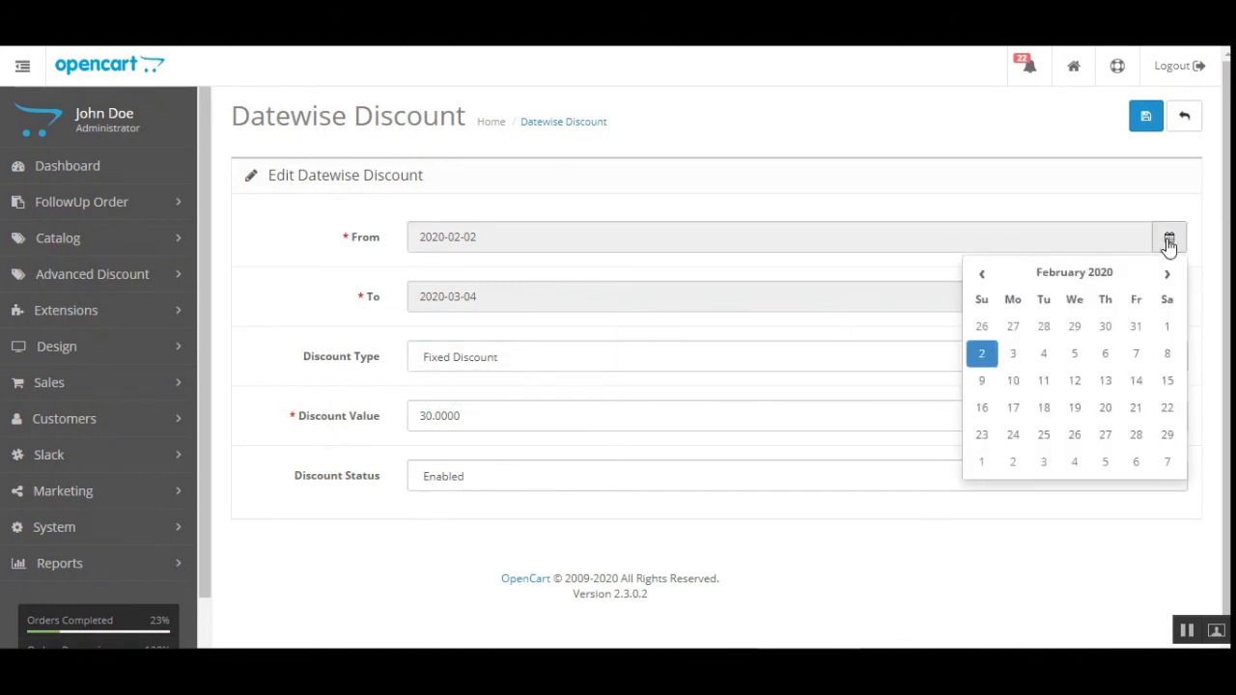
pyautogui.click(1044, 355)
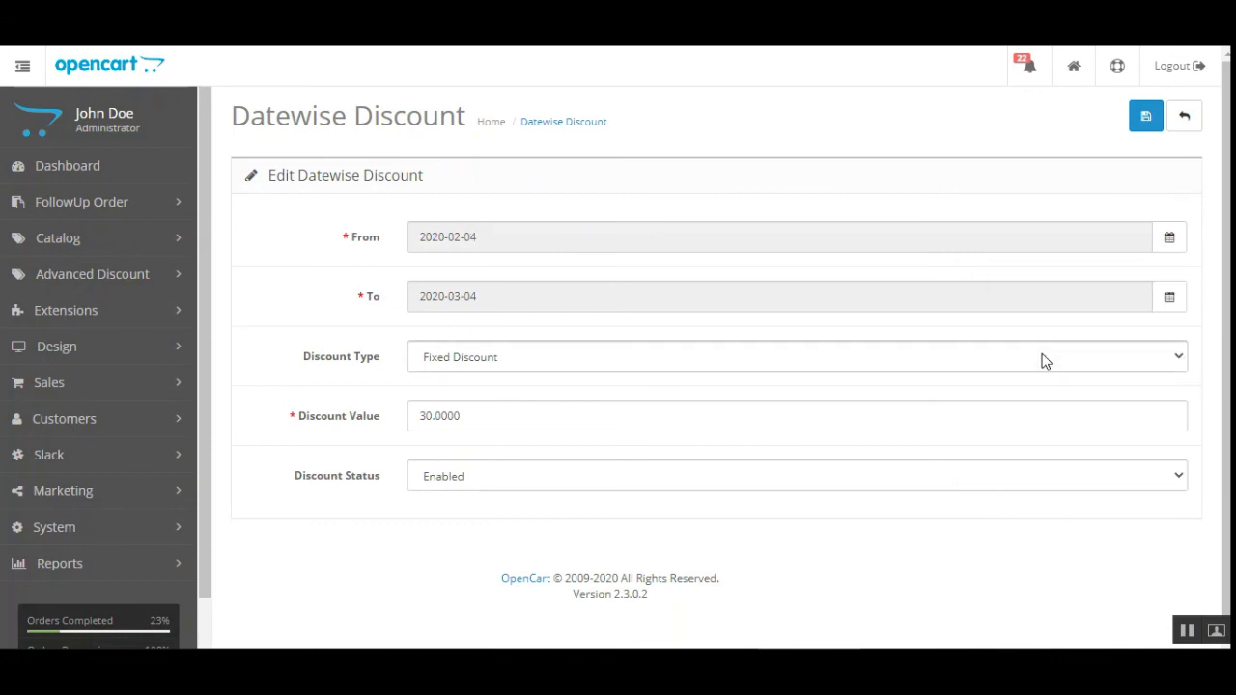
pyautogui.click(1168, 301)
pyautogui.click(1029, 473)
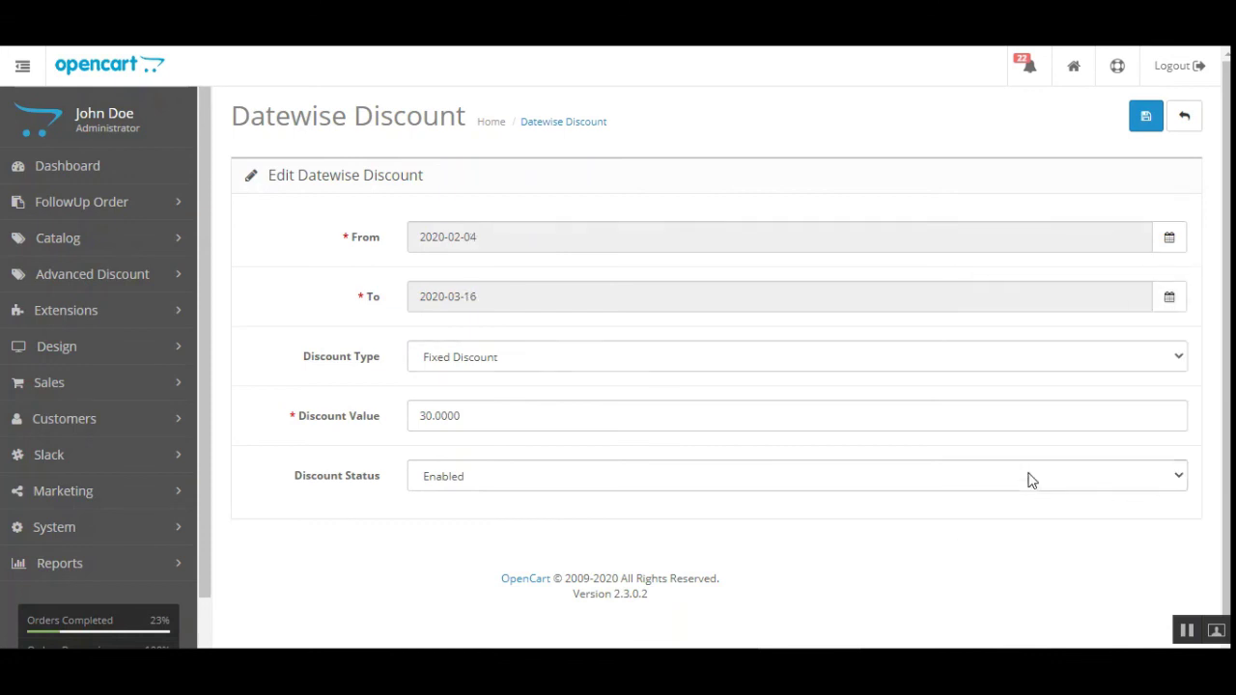
pyautogui.click(1187, 121)
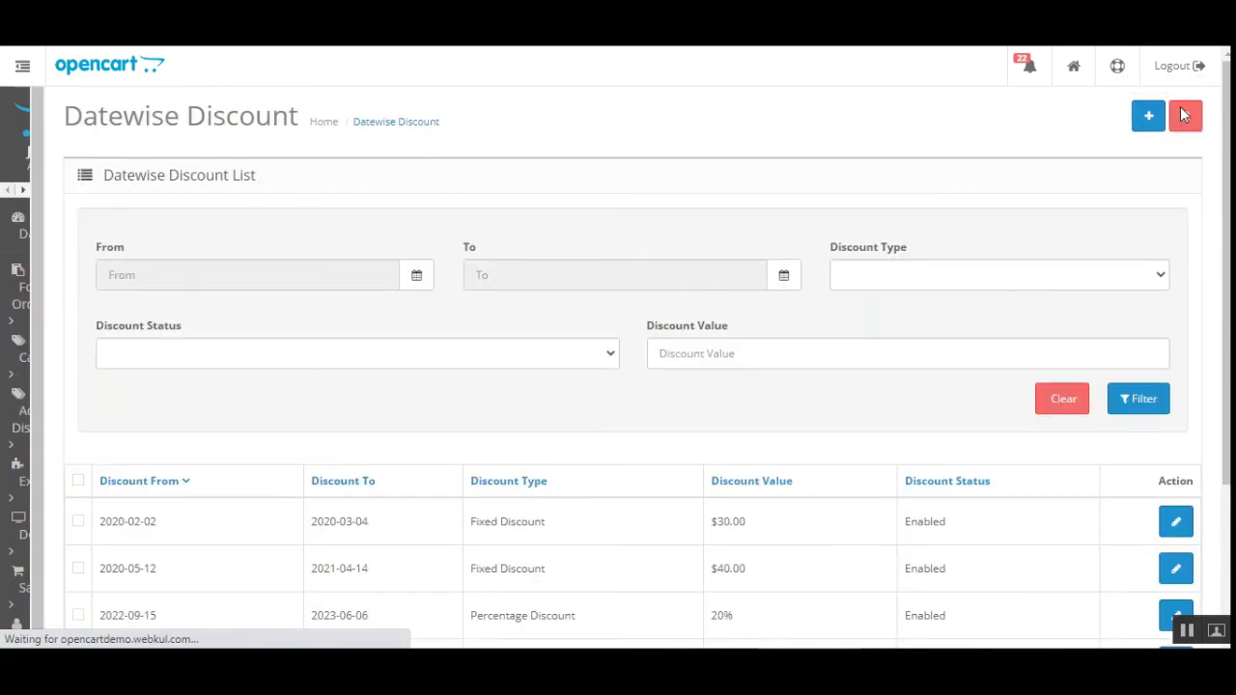
# Start a new datewise discount running from 2020-07-15 to 2020-08-05
pyautogui.click(1149, 118)
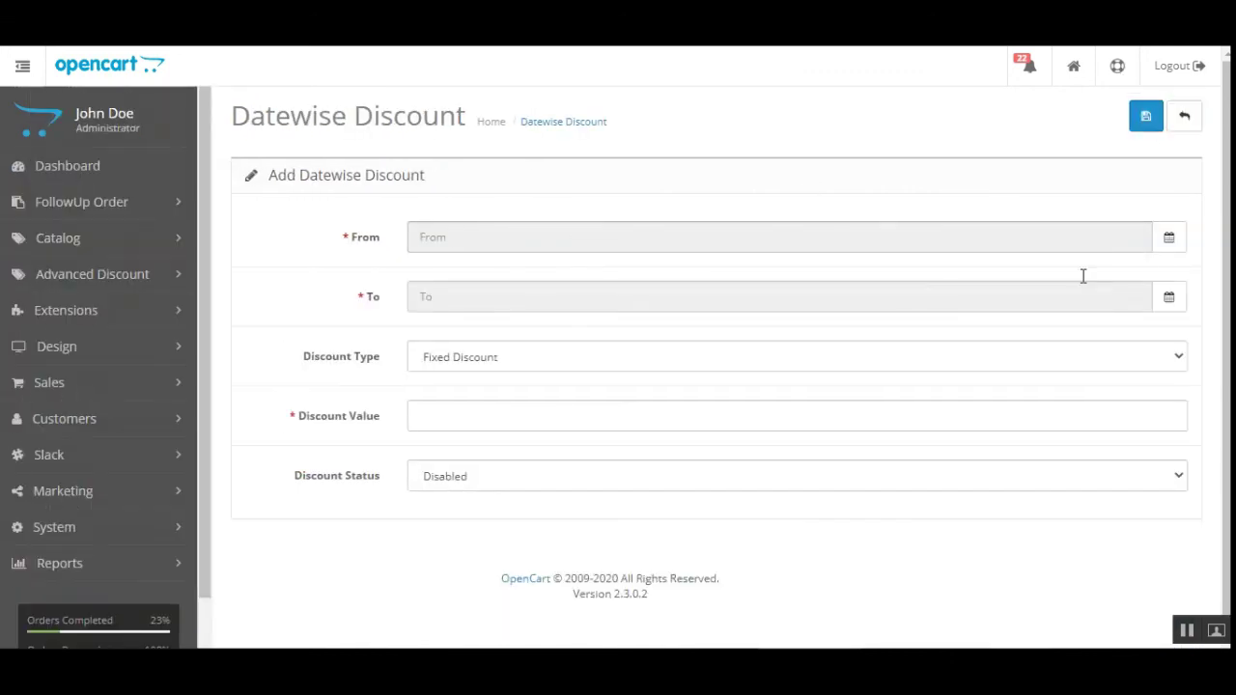
pyautogui.click(1168, 237)
pyautogui.click(1159, 283)
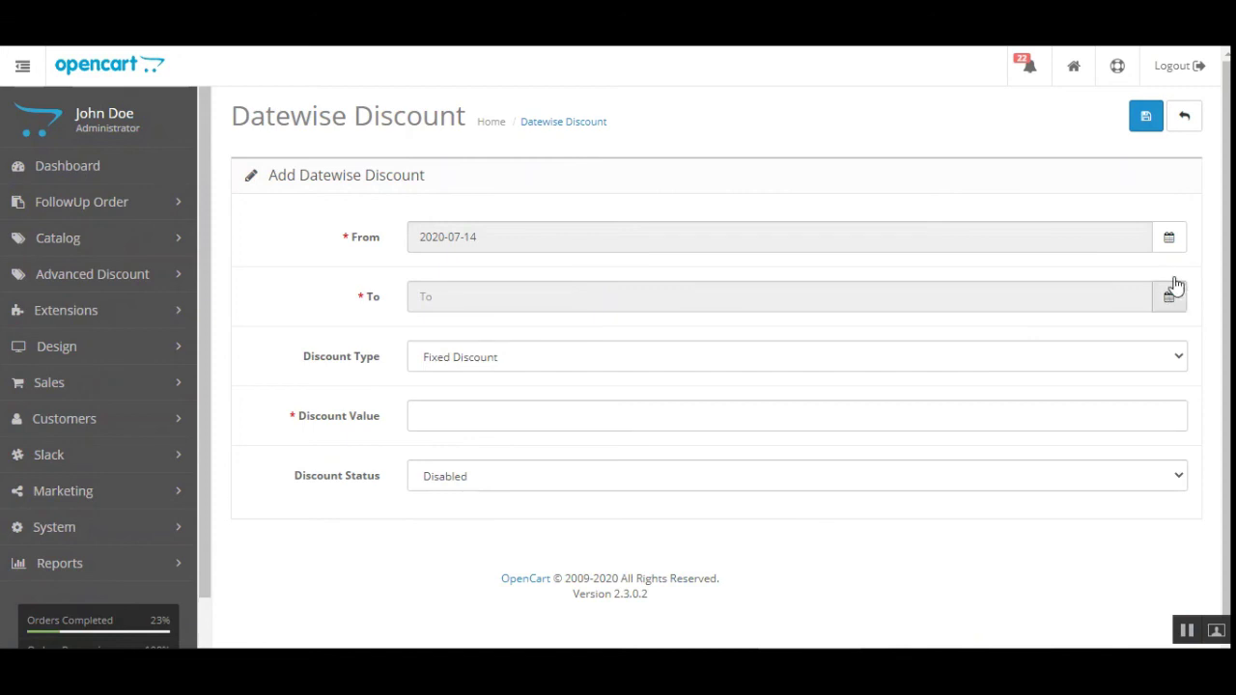
pyautogui.click(1168, 296)
pyautogui.click(1073, 380)
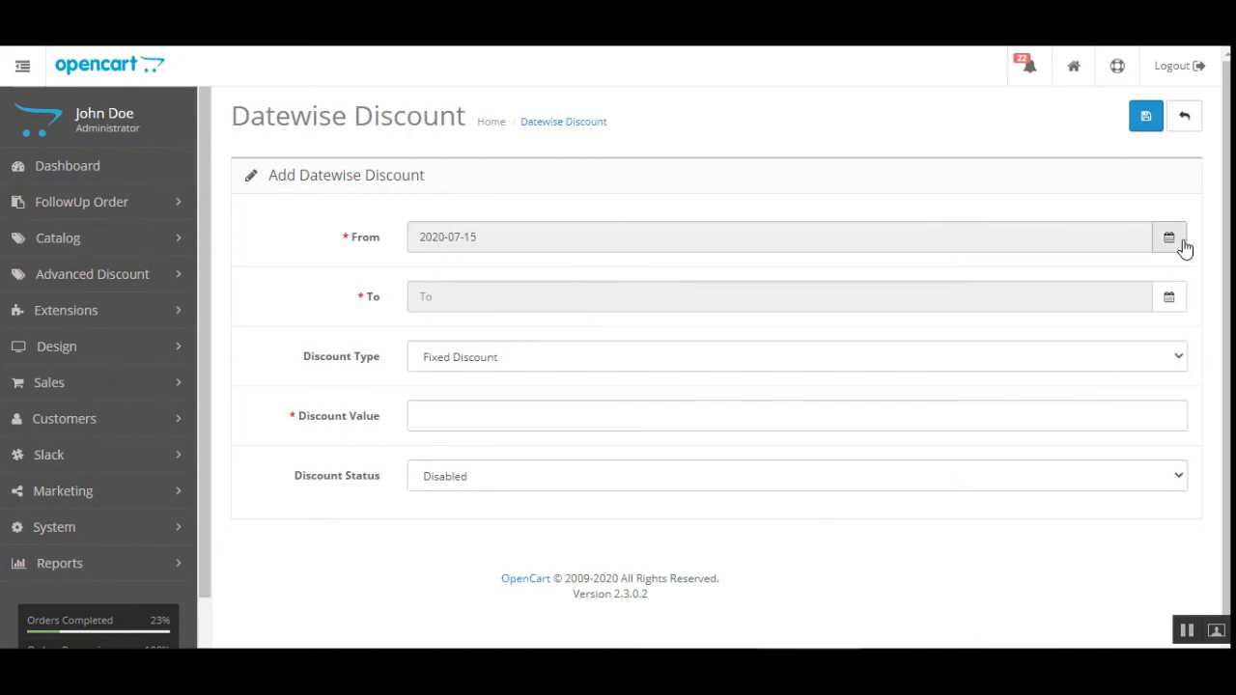
pyautogui.click(1167, 296)
pyautogui.click(1068, 522)
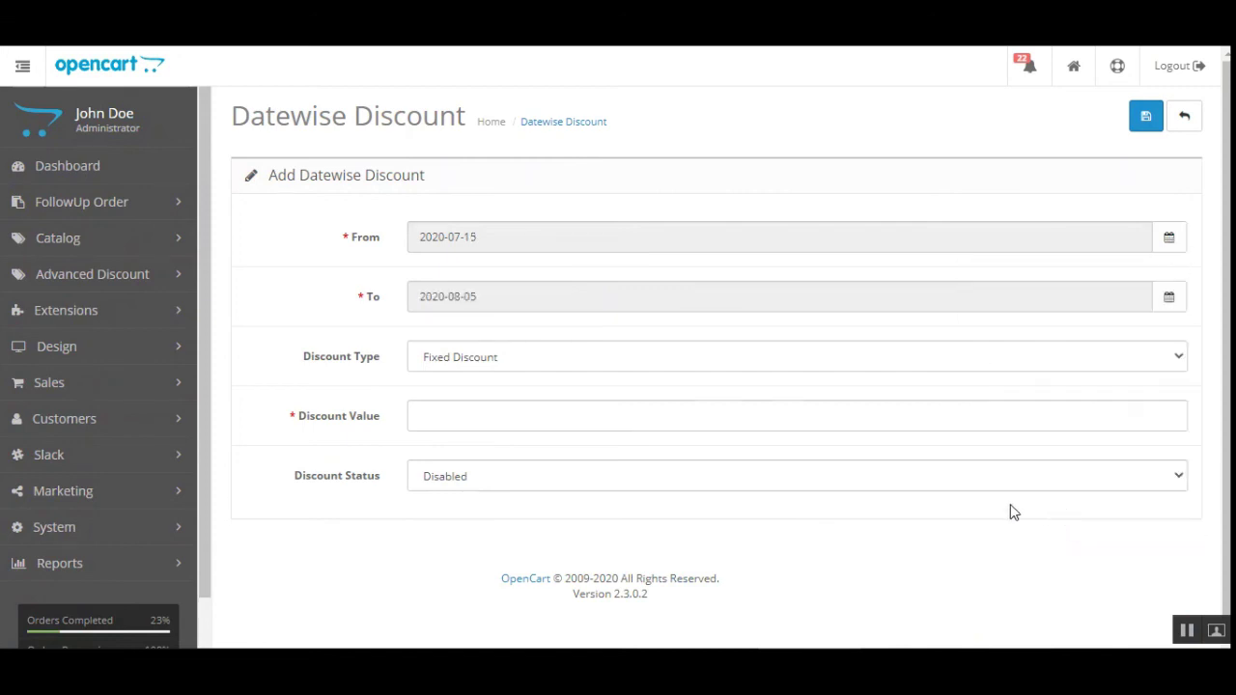
# Give the new datewise discount the type Fixed Discount, value 20 and status Enabled, and try to save it
pyautogui.click(516, 353)
pyautogui.click(508, 400)
pyautogui.click(495, 425)
pyautogui.write('20')
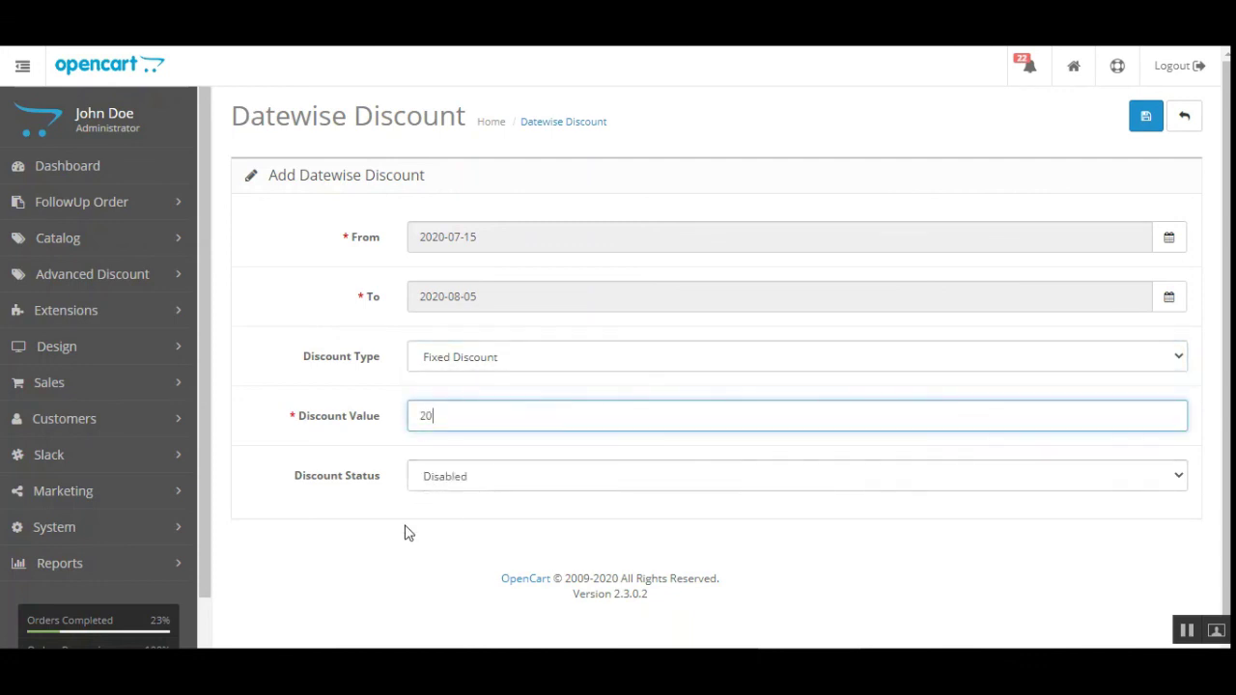
pyautogui.click(470, 480)
pyautogui.click(493, 501)
pyautogui.click(1149, 123)
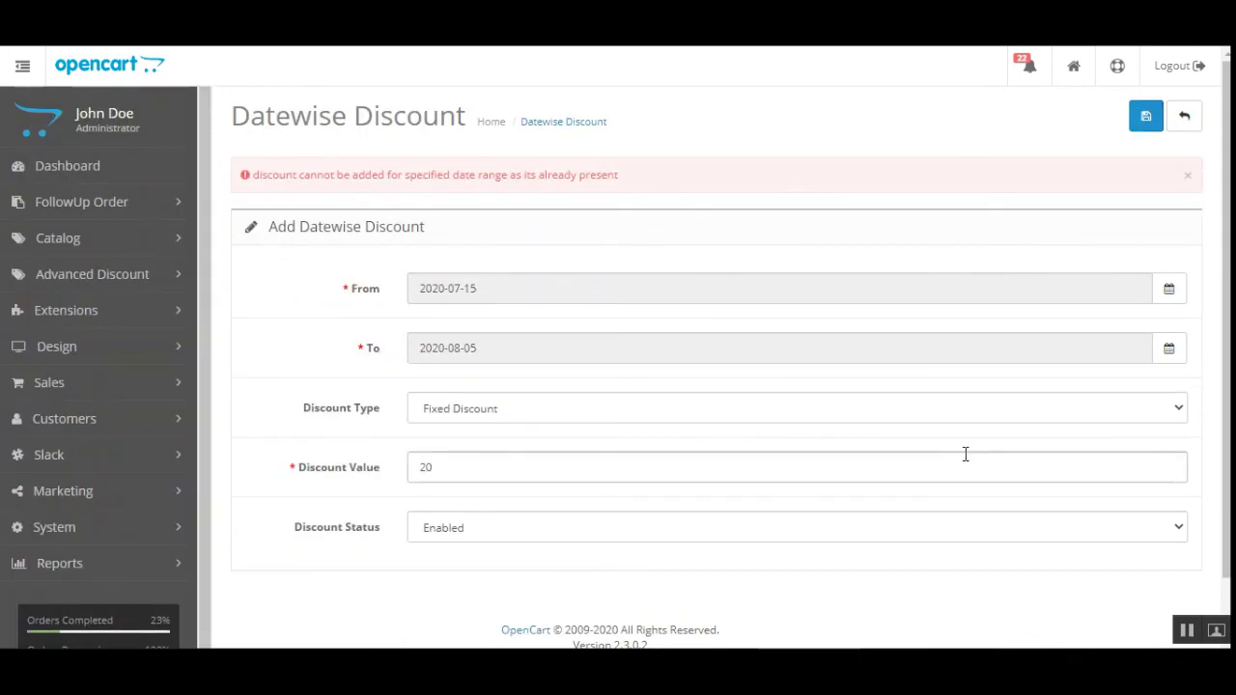
pyautogui.moveTo(280, 175); pyautogui.dragTo(541, 177)
pyautogui.click(569, 177)
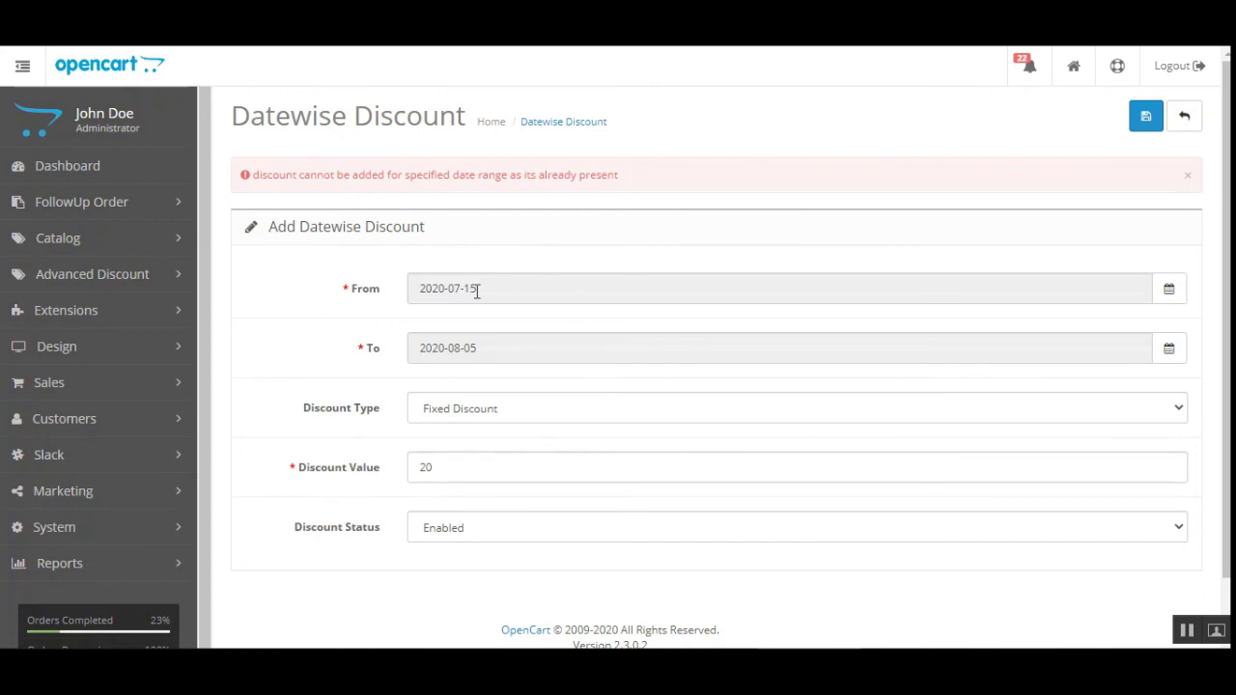
# Leave the unsaved datewise discount form and review the date ranges in the Datewise Discount List
pyautogui.click(1183, 117)
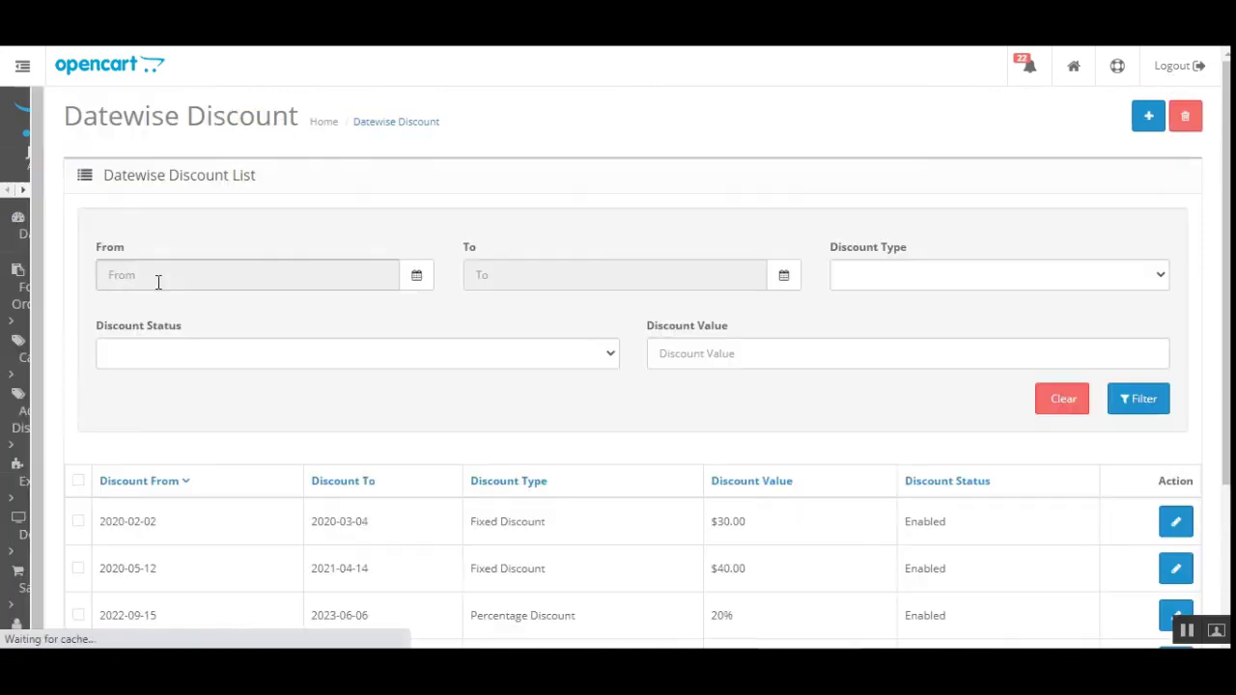
pyautogui.scroll(-2, 1228, 363)
pyautogui.scroll(2, 1227, 363)
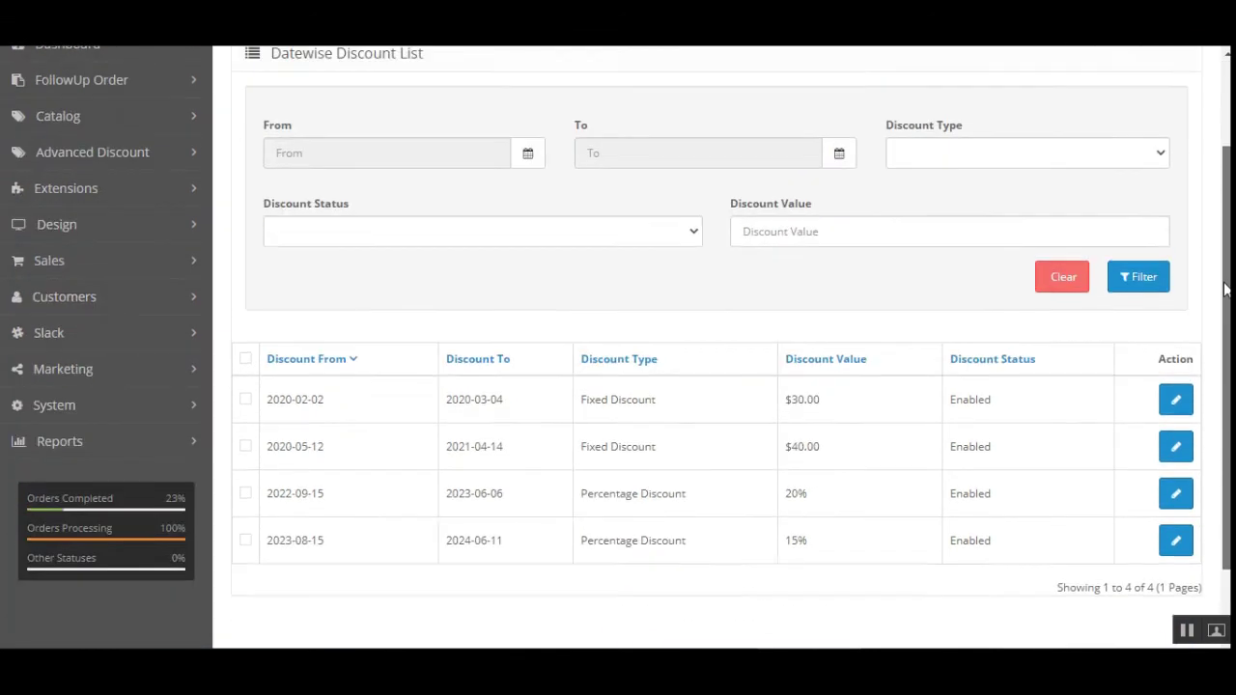
# Expand the Advanced Discount section in the admin navigation
pyautogui.click(112, 281)
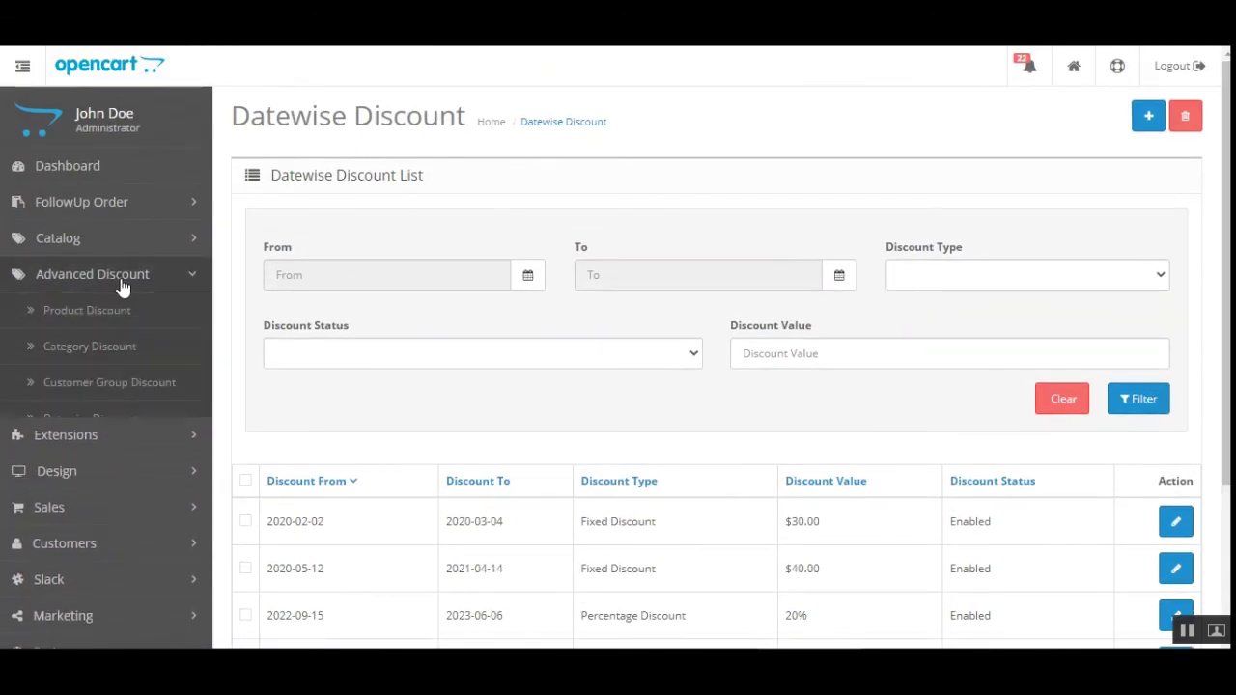